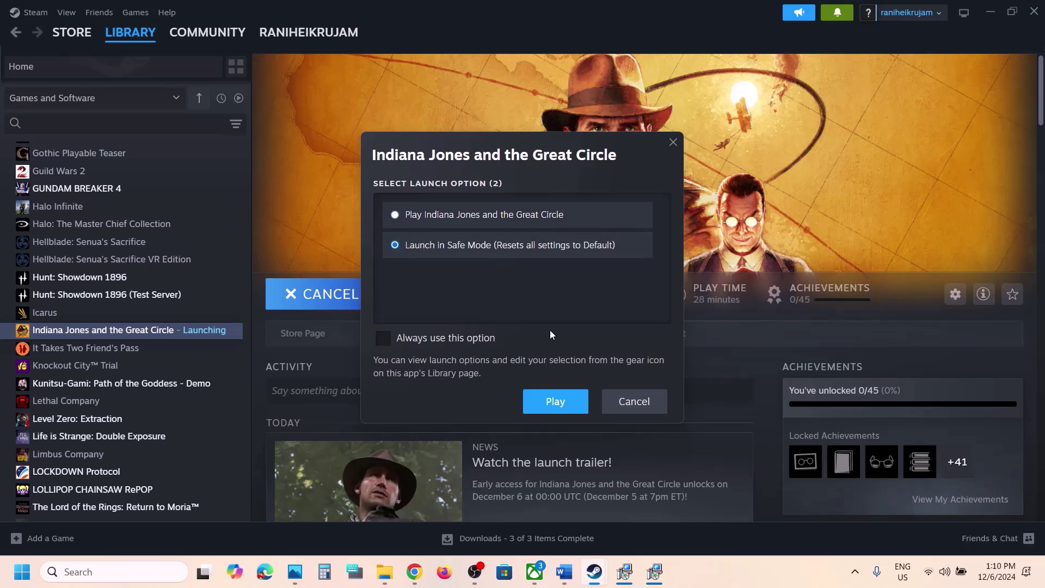
Step: Cancel the Indiana Jones and the Great Circle launch options, then review the Game Pass and Step 1 lines in the Word document
click(632, 400)
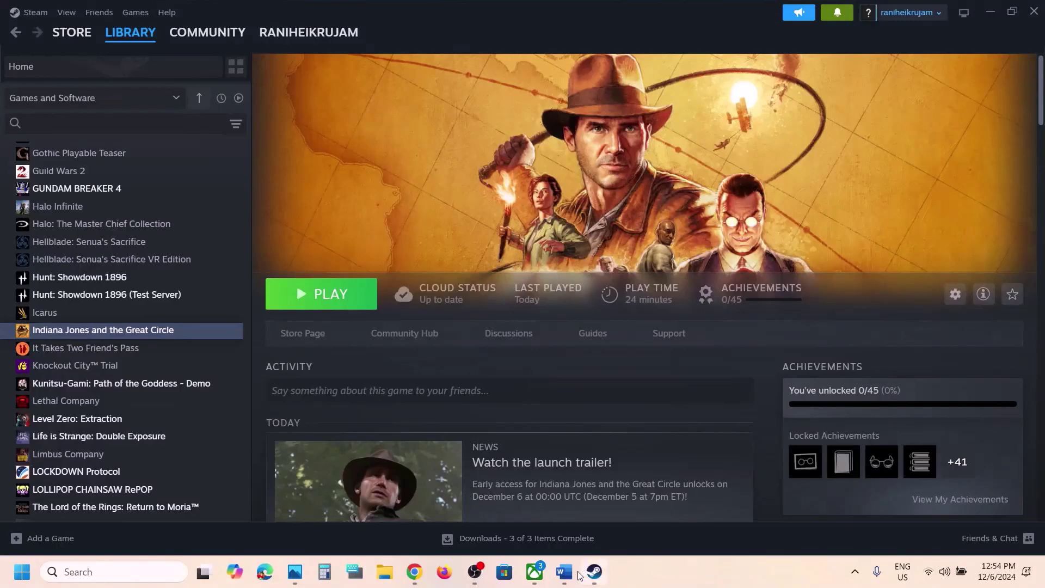
click(565, 571)
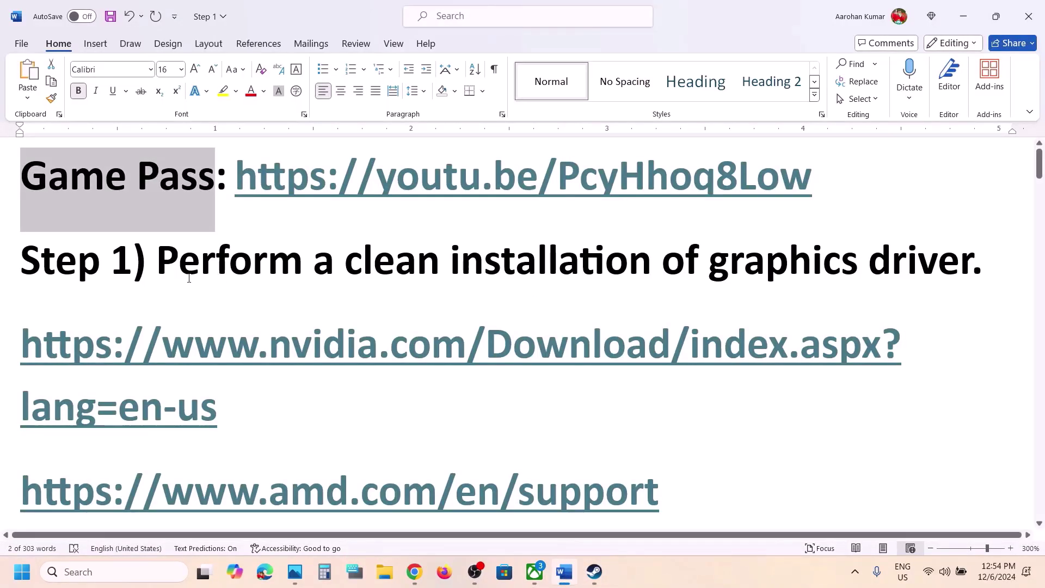
drag(181, 277, 813, 274)
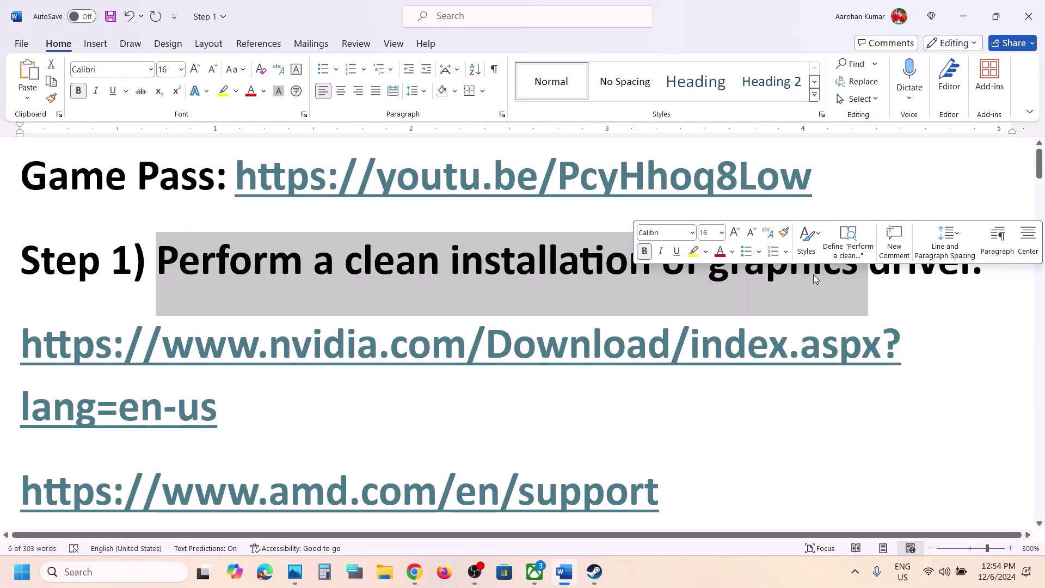
click(429, 279)
drag(41, 178, 811, 180)
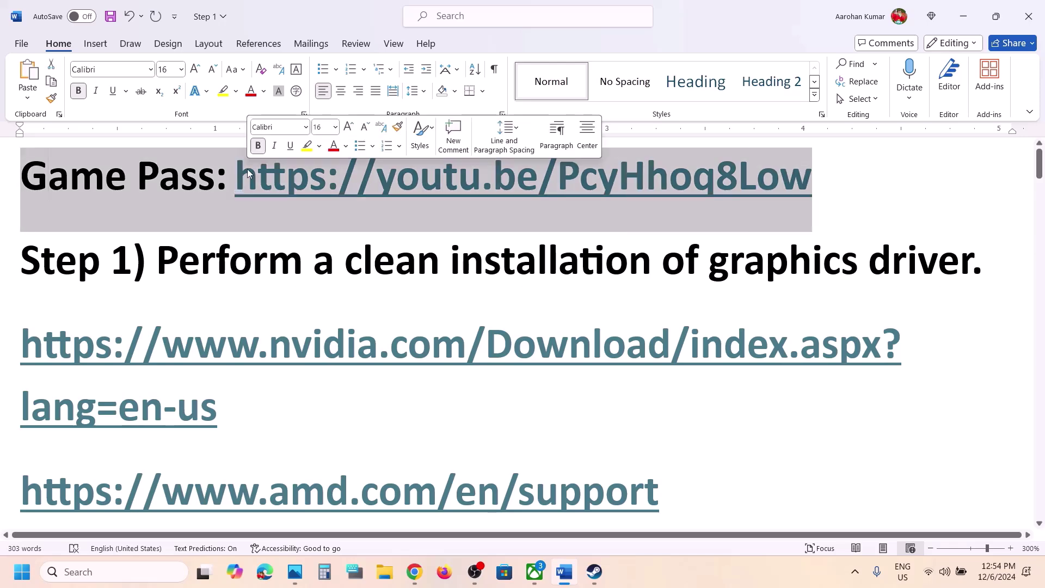
Step: View the game's page in the Xbox app and the YouTube result for the document's Game Pass video link in Chrome
click(528, 577)
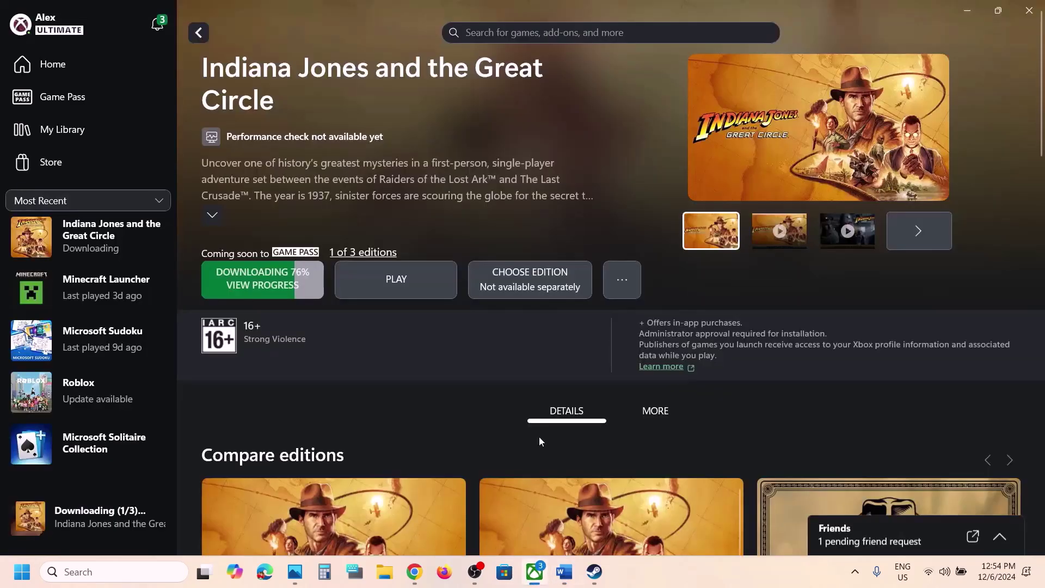
click(564, 584)
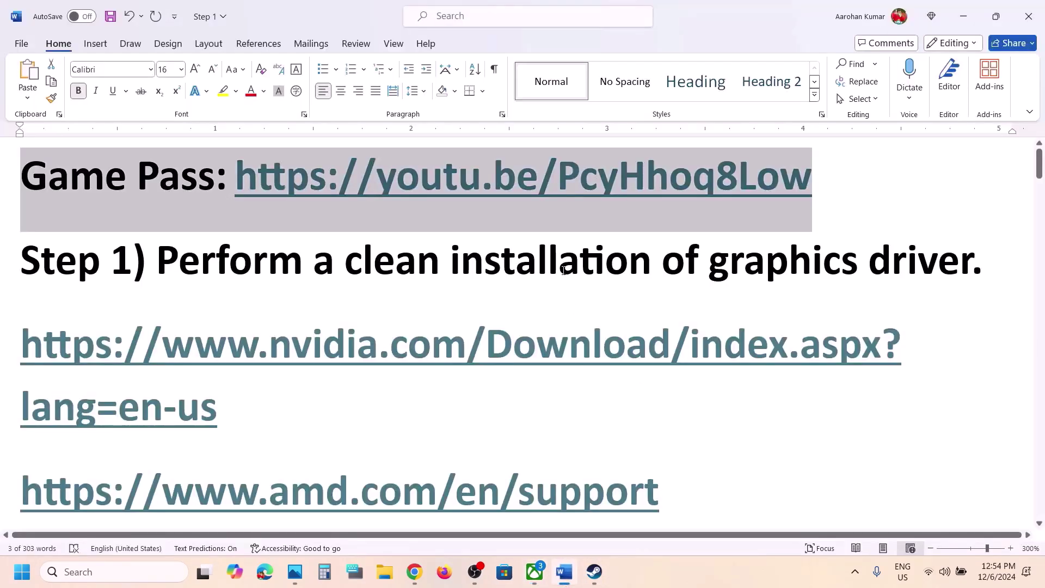
click(624, 252)
double_click(377, 174)
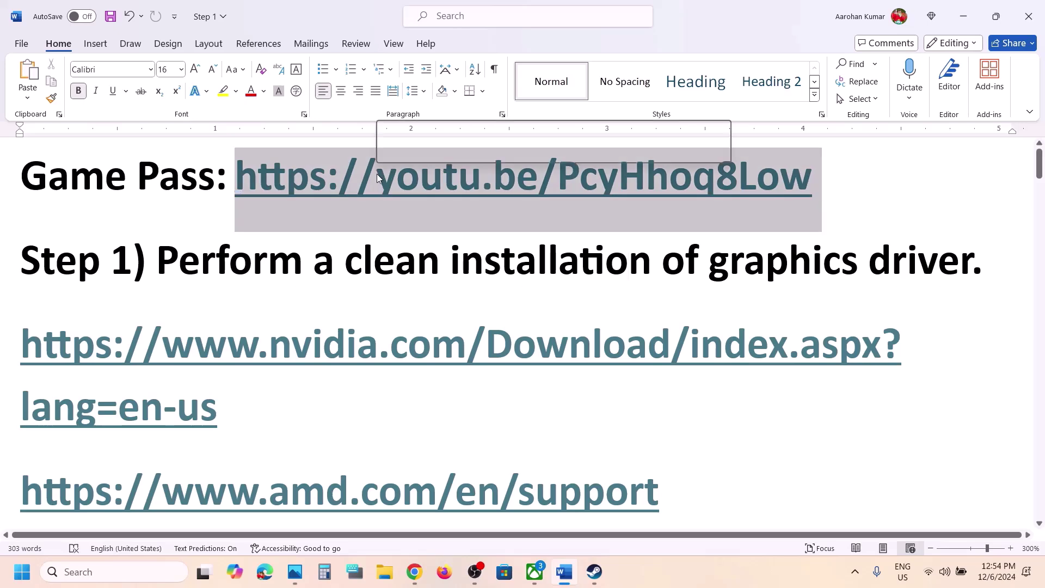
click(414, 571)
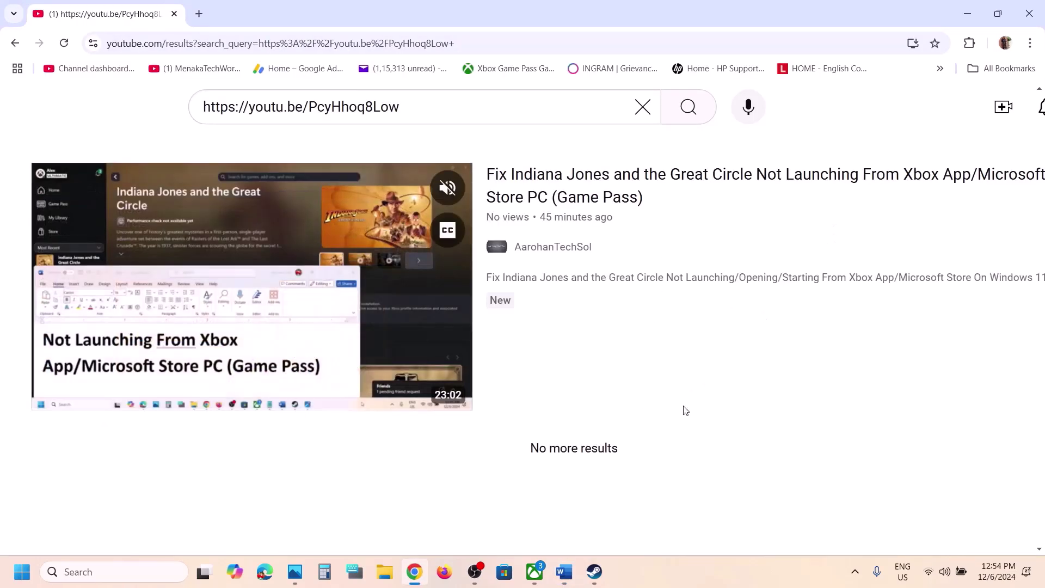
click(970, 16)
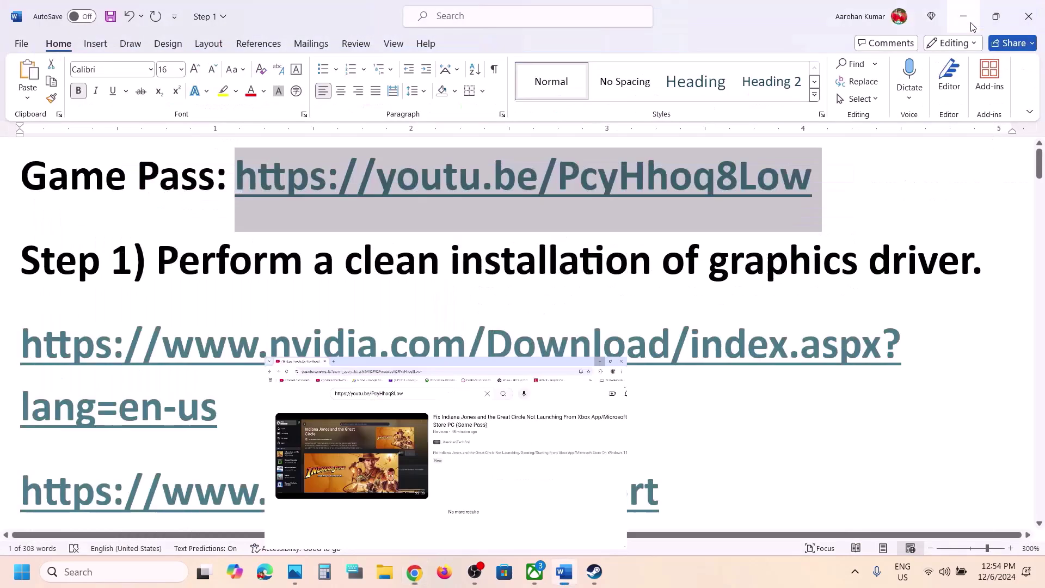
Step: Read Step 1 on cleanly installing the graphics driver in the Word document, highlighting its NVIDIA and AMD download links
drag(167, 267, 602, 326)
click(266, 415)
triple_click(266, 415)
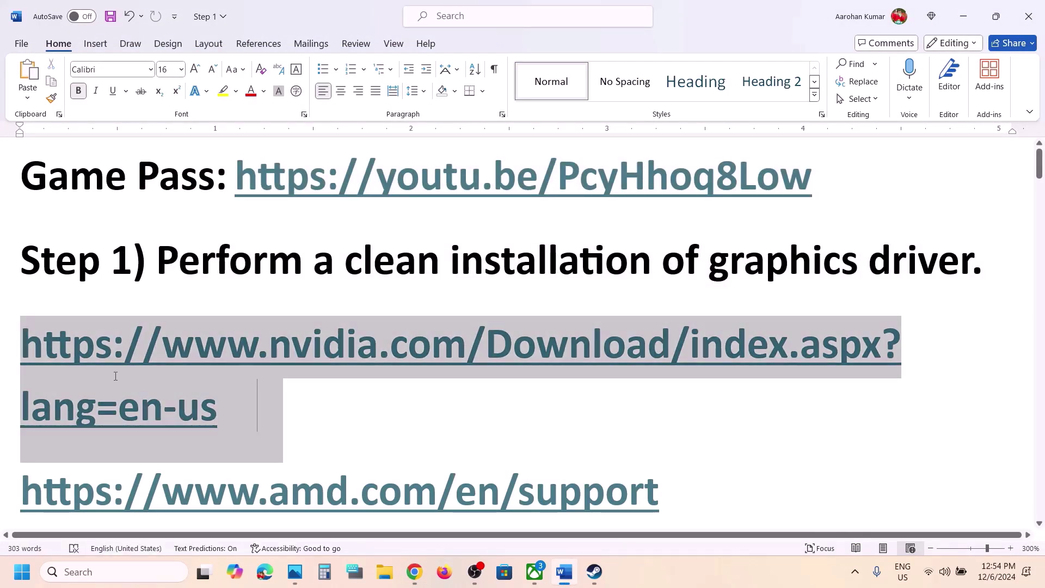
scroll(280, 409, down, 1)
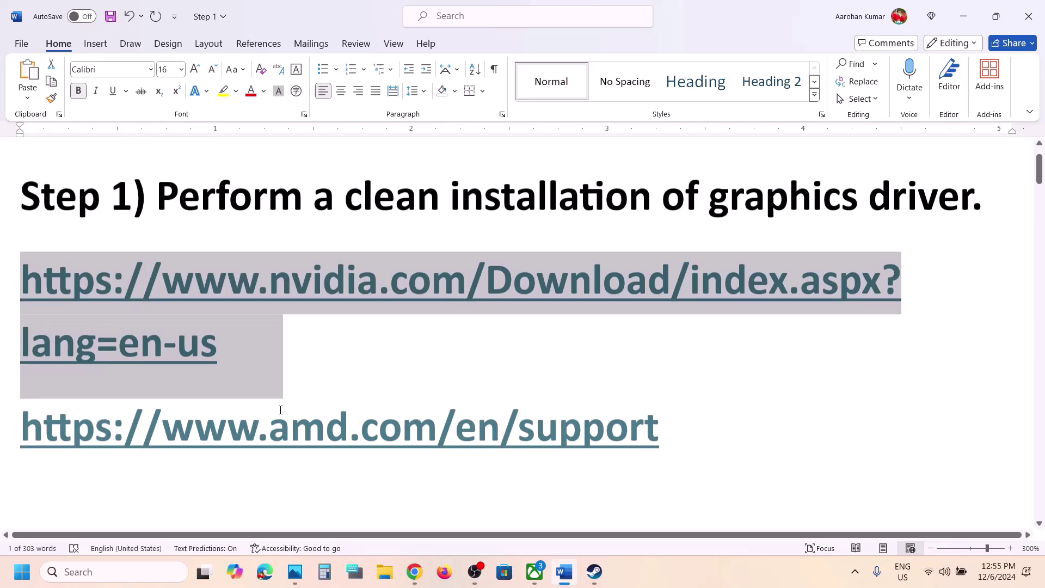
triple_click(683, 431)
triple_click(49, 298)
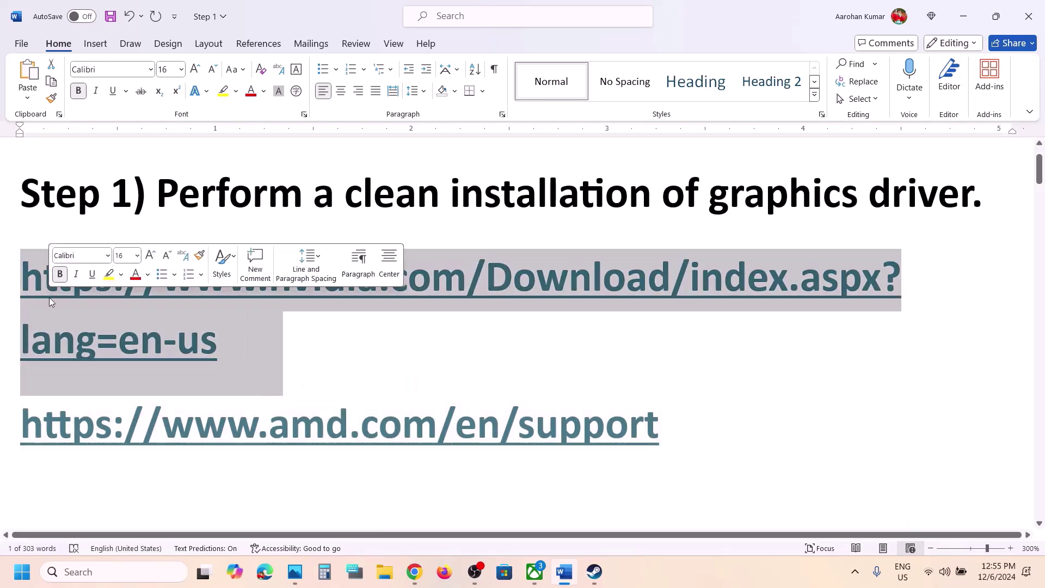
Step: Search NVIDIA's driver page in Chrome for the GeForce RTX 3050 Laptop GPU on Windows 11 in English (US)
click(641, 569)
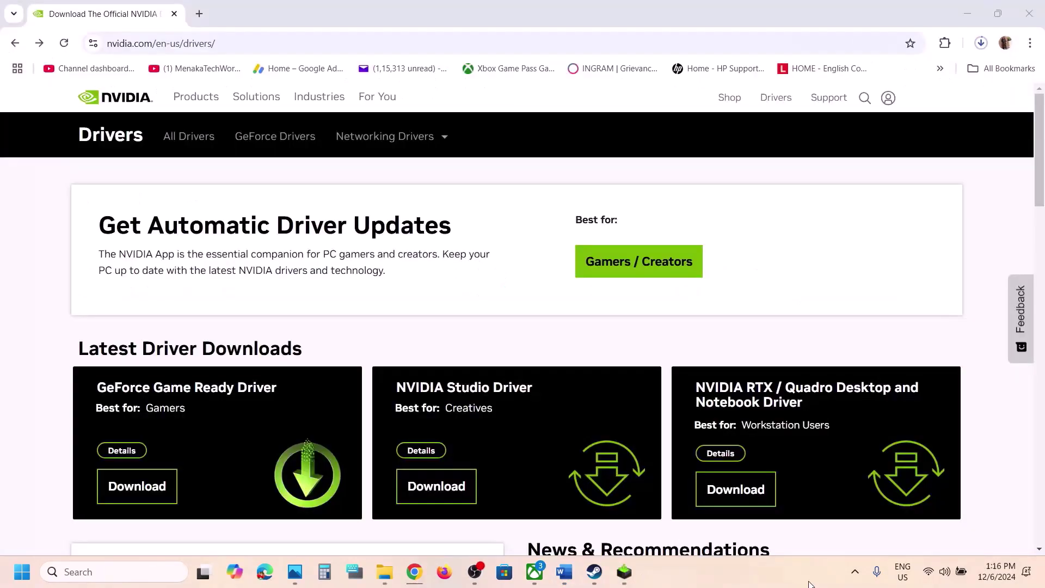
scroll(392, 343, down, 9)
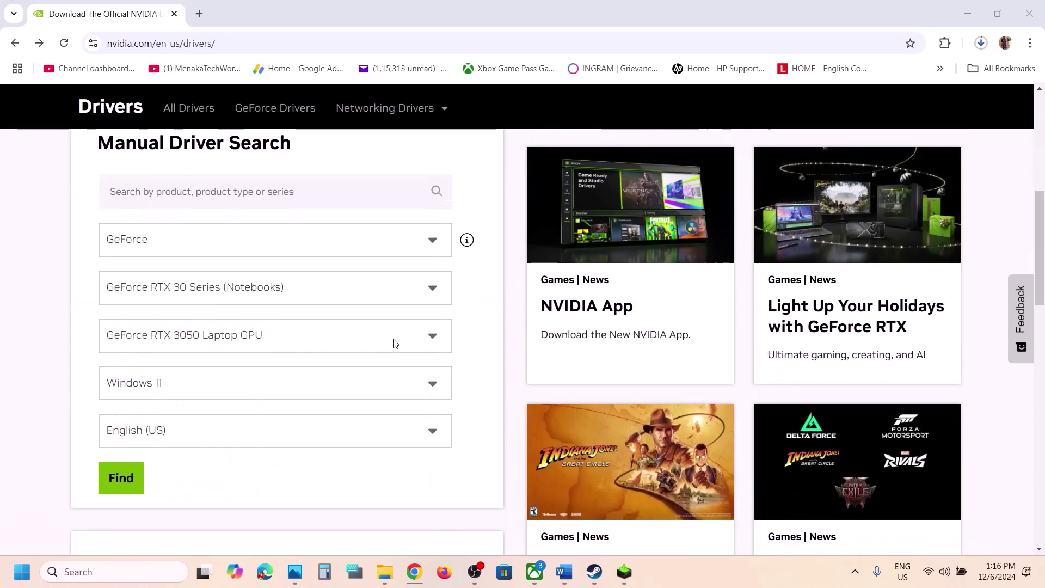
click(217, 304)
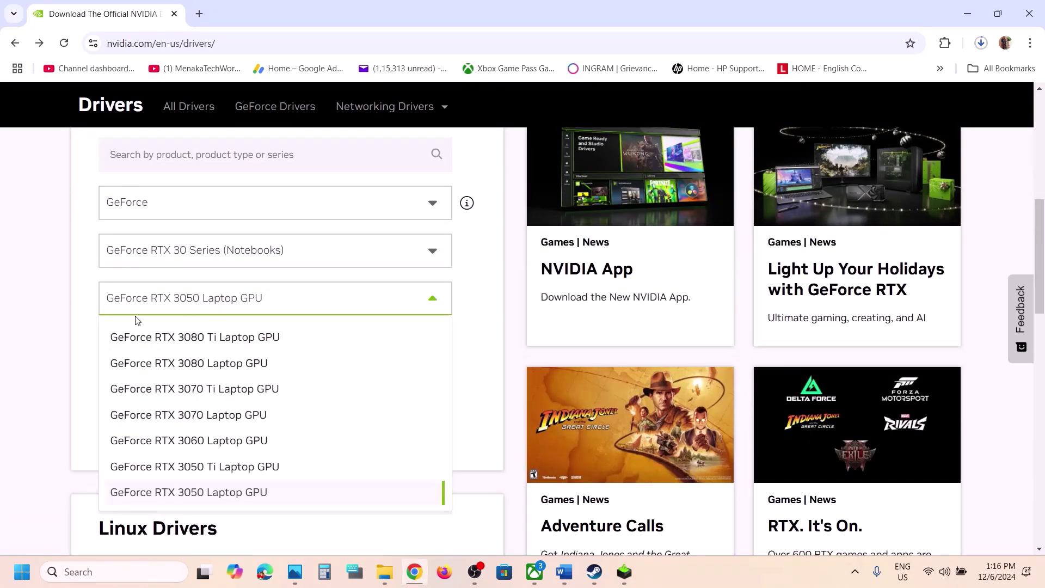
click(68, 319)
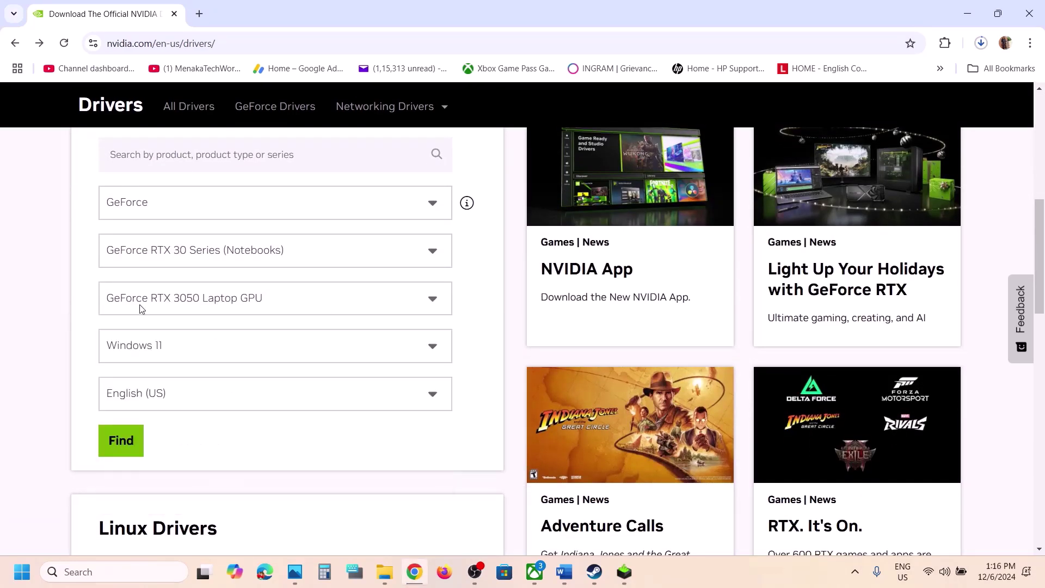
click(163, 343)
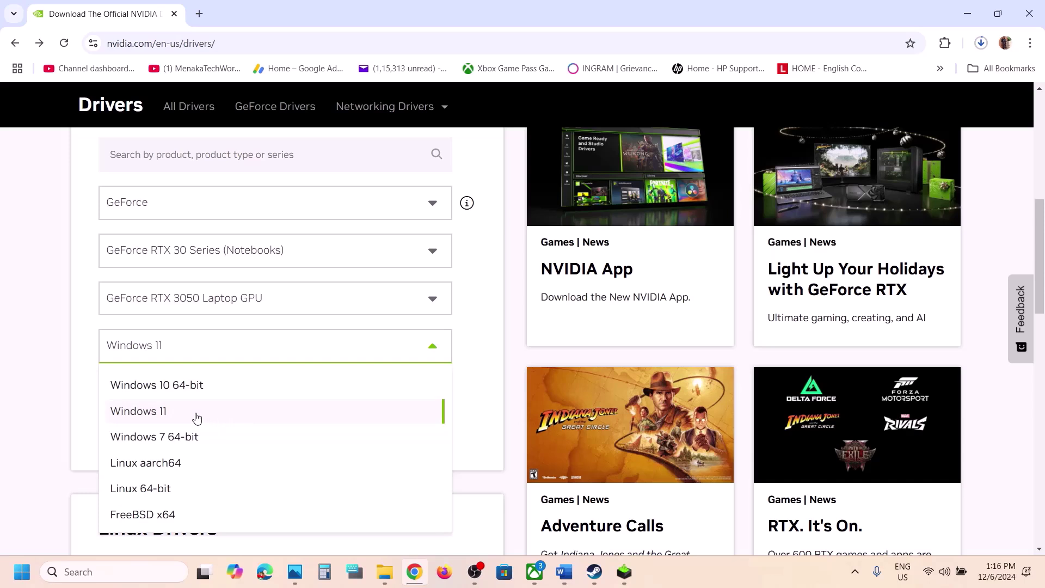
click(79, 366)
click(123, 440)
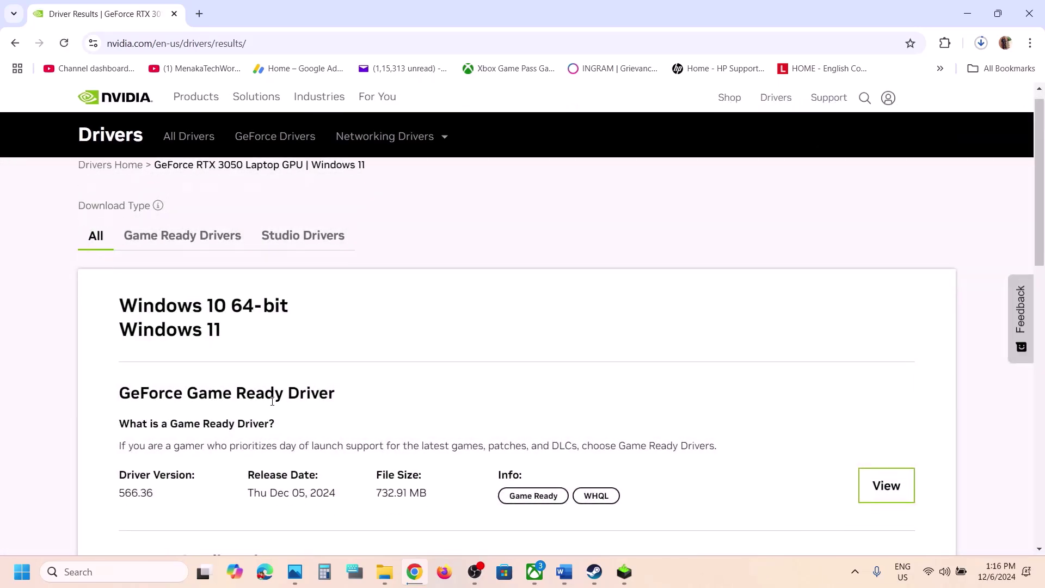
Step: Open the details of GeForce Game Ready Driver 566.36 and download it
scroll(175, 418, down, 2)
double_click(172, 384)
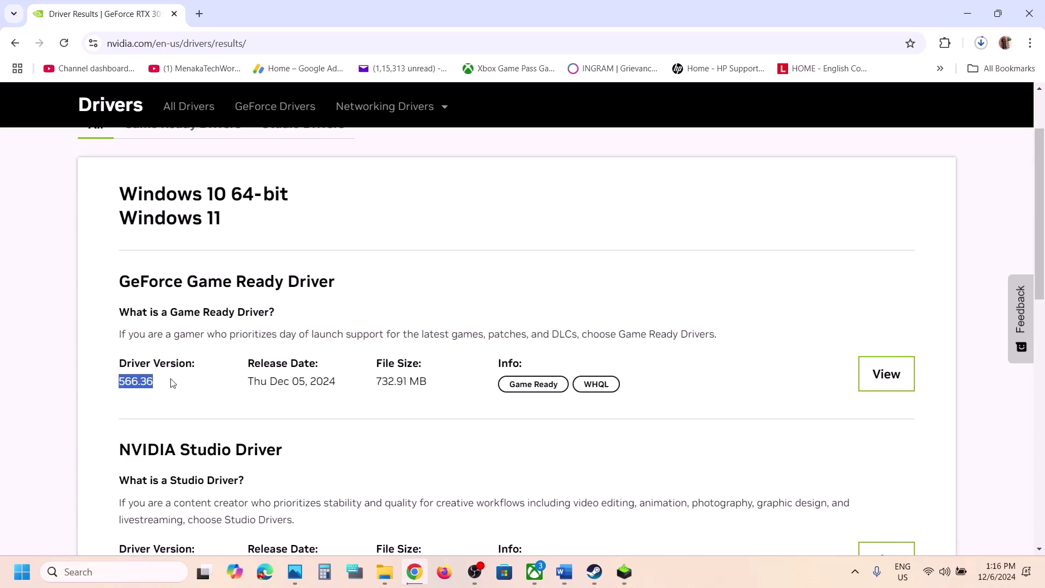
click(885, 373)
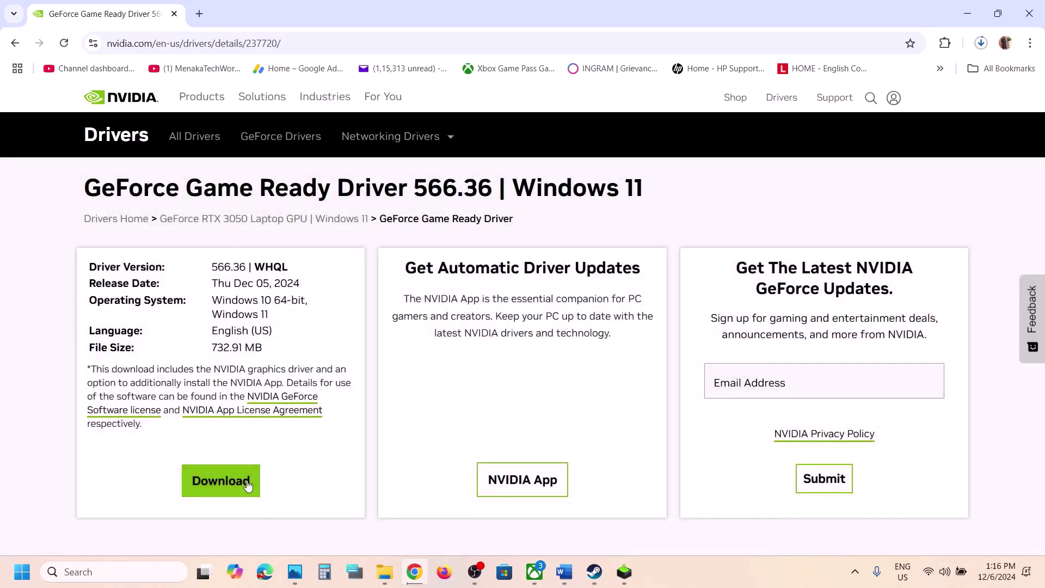
click(233, 484)
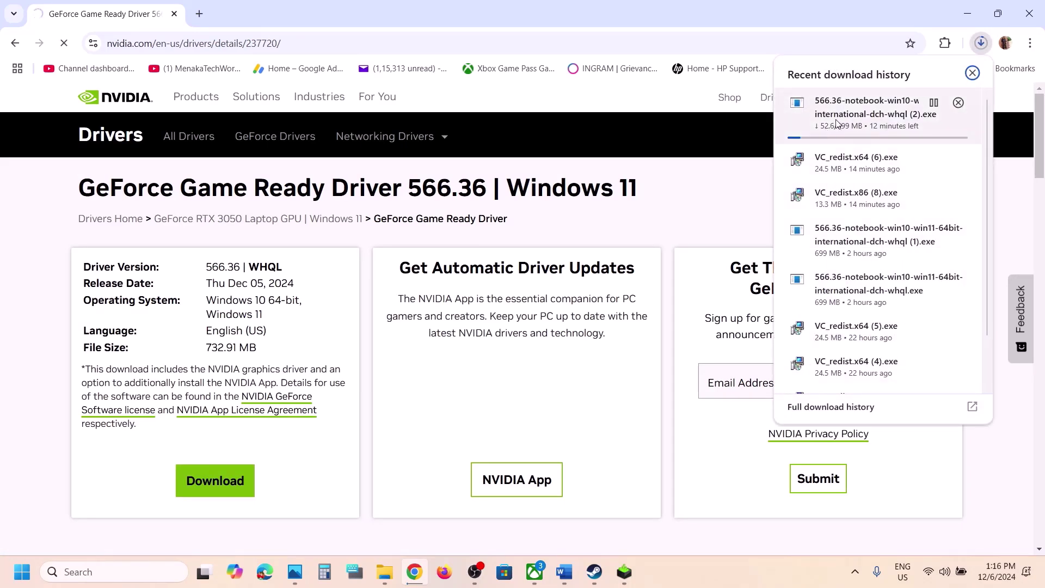
Step: Start the NVIDIA Graphics Driver and NVIDIA App installation in the NVIDIA Installer, using Custom (Advanced) with a clean installation
click(627, 575)
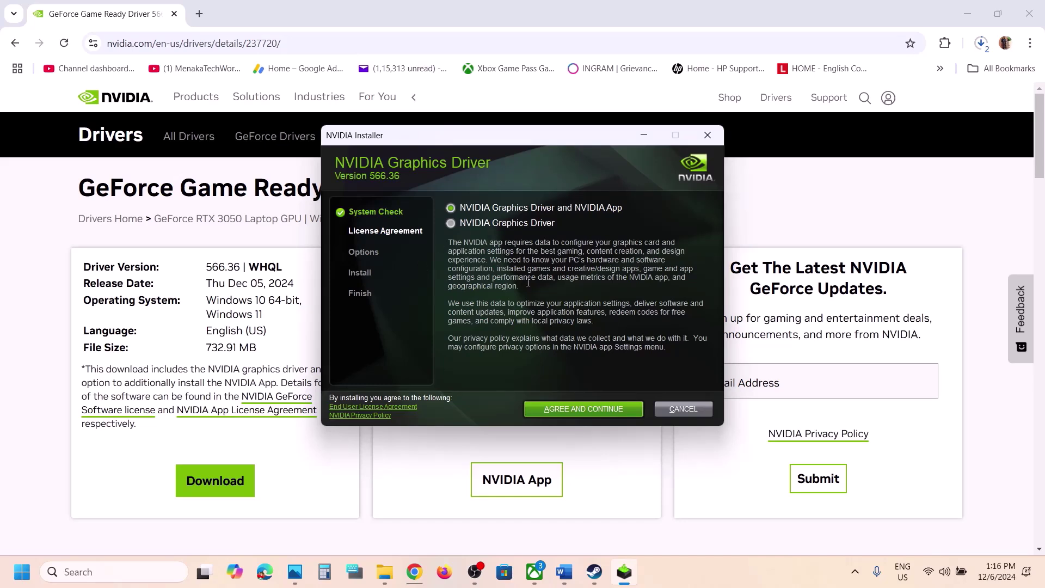
click(558, 412)
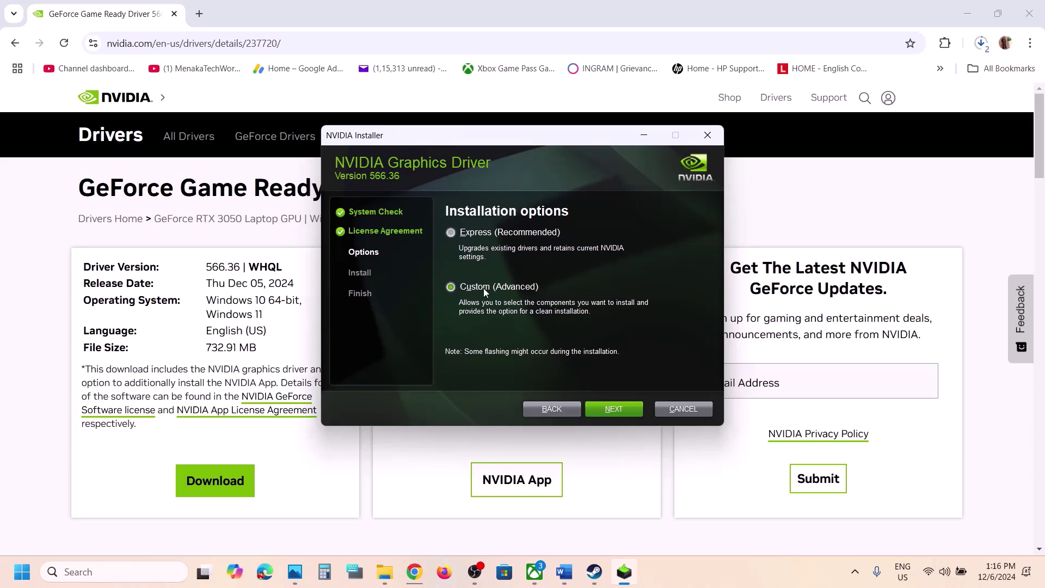
click(602, 409)
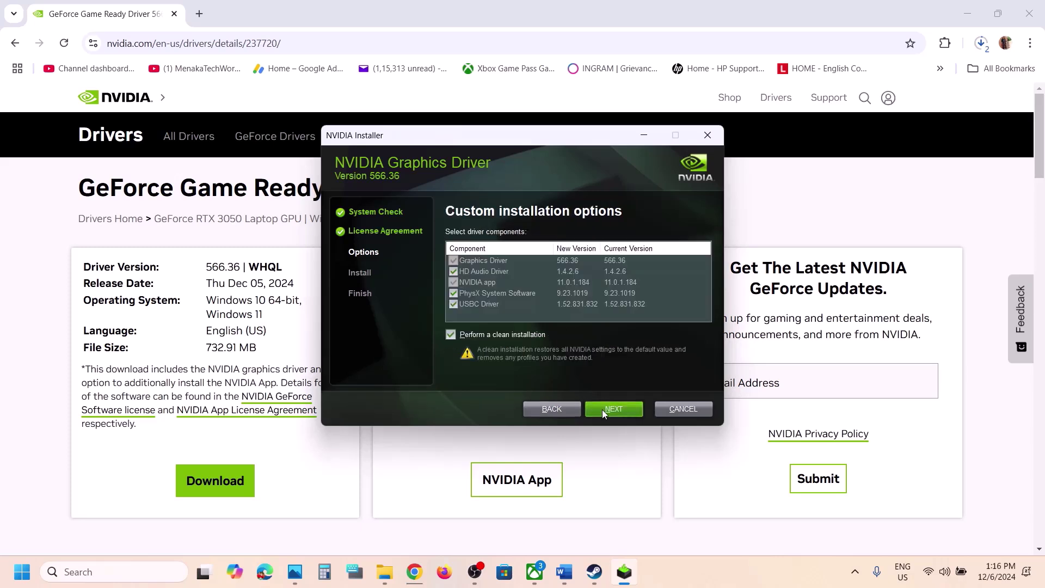
click(452, 335)
click(622, 412)
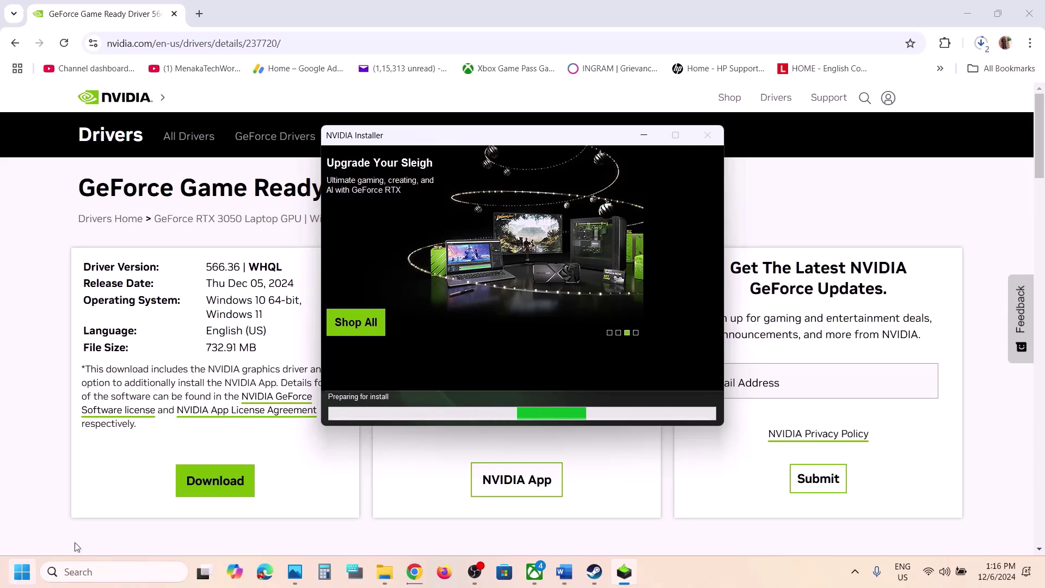
Step: View the Windows power options that include Restart, and close them without choosing any
click(21, 571)
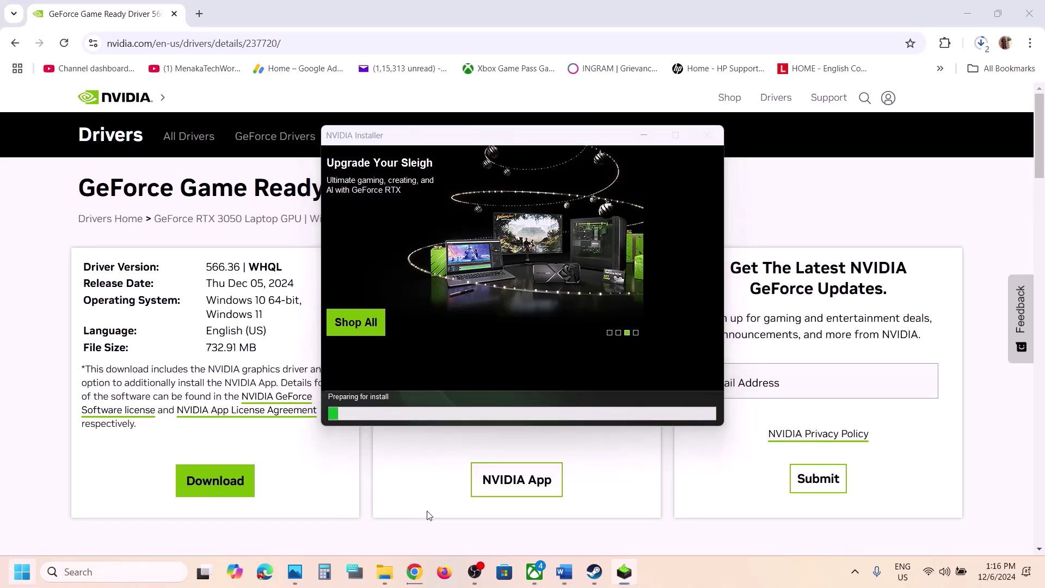
click(407, 532)
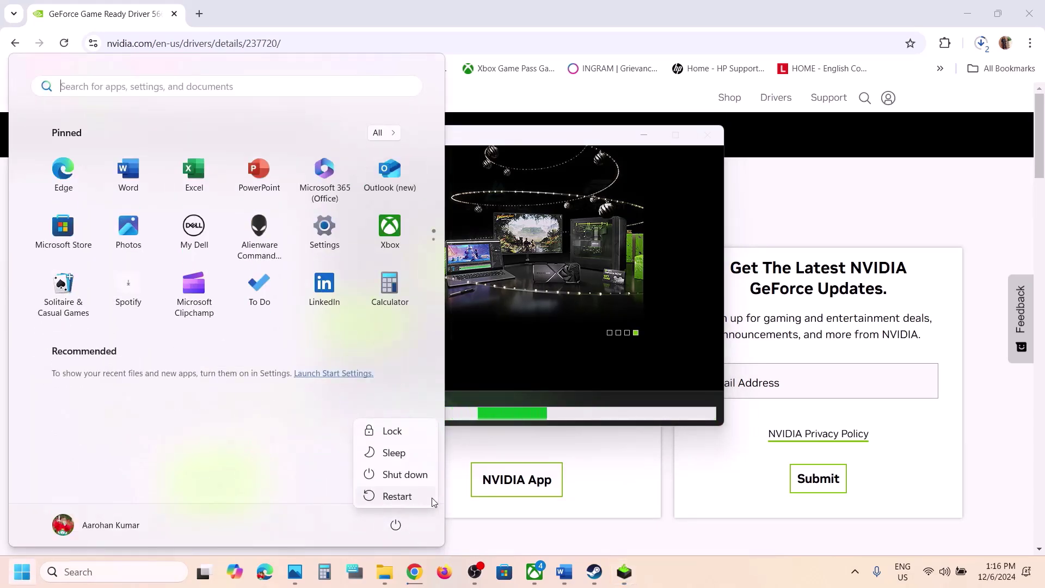
key(Escape)
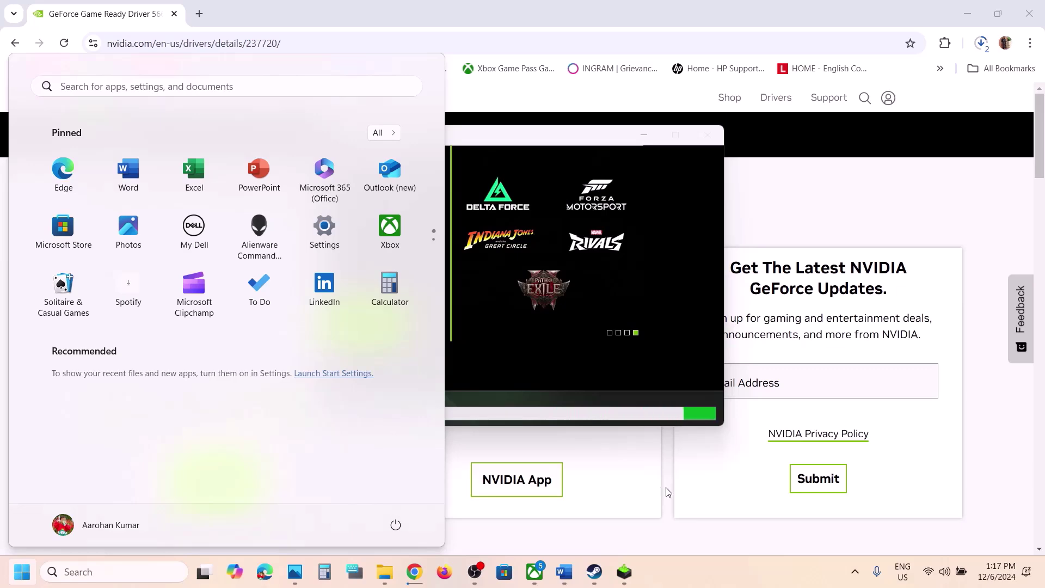
click(664, 490)
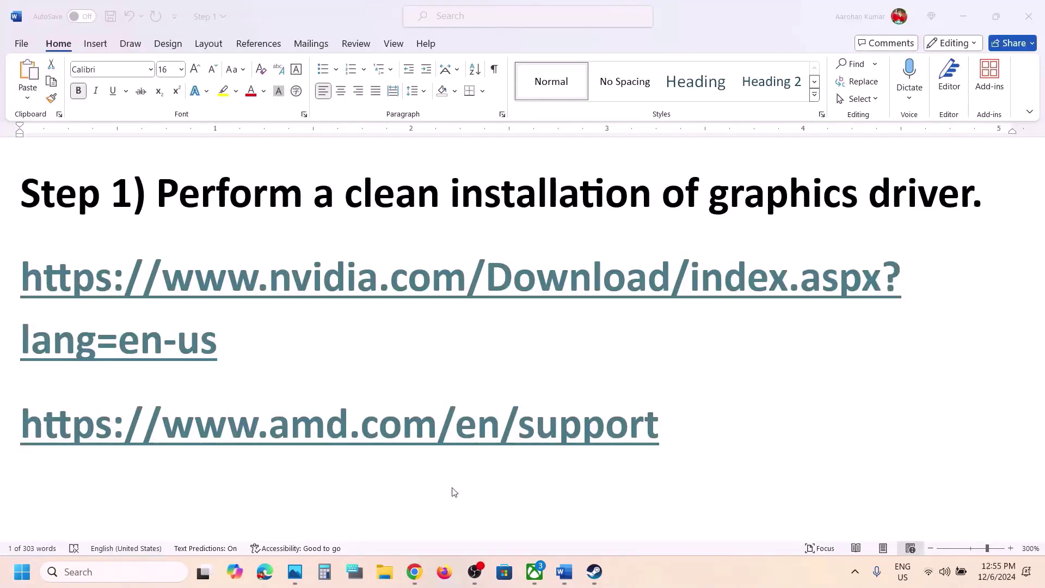
Step: Highlight the AMD support link in the Word document and read on to Step 2 about the dedicated graphics card
scroll(429, 483, down, 3)
scroll(429, 483, up, 2)
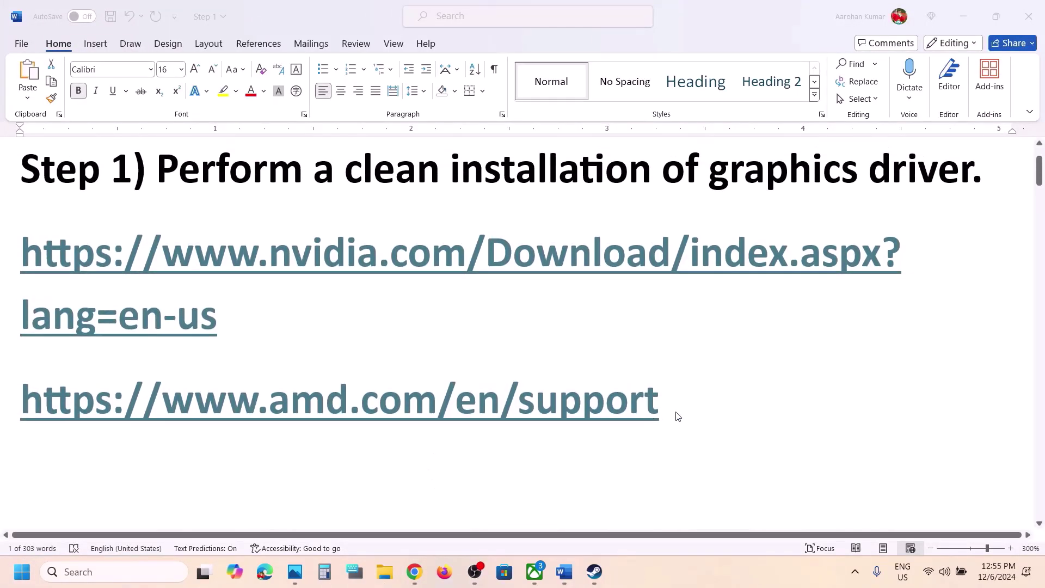
key(alt+Tab)
triple_click(255, 420)
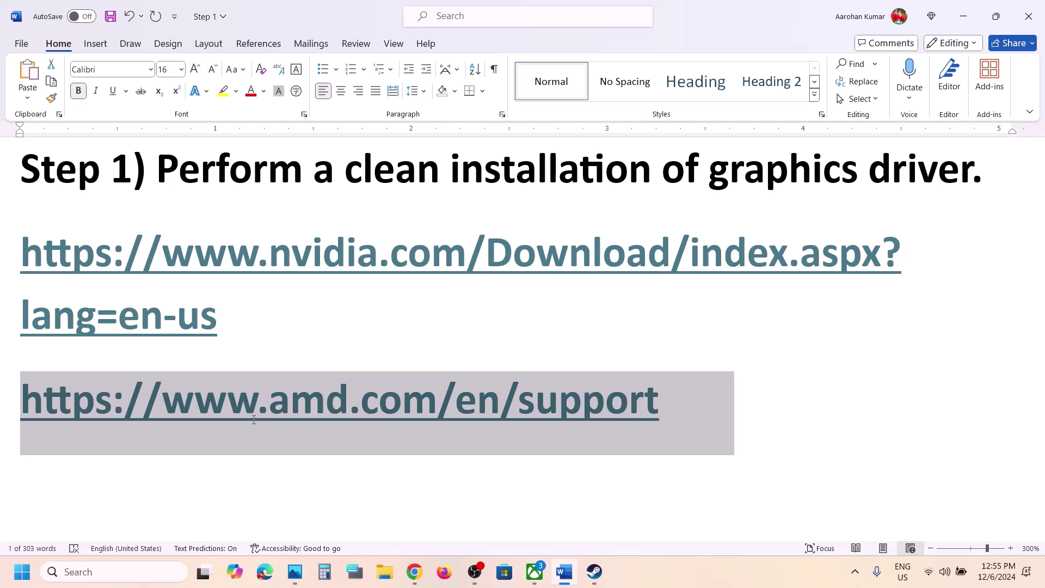
scroll(253, 419, down, 3)
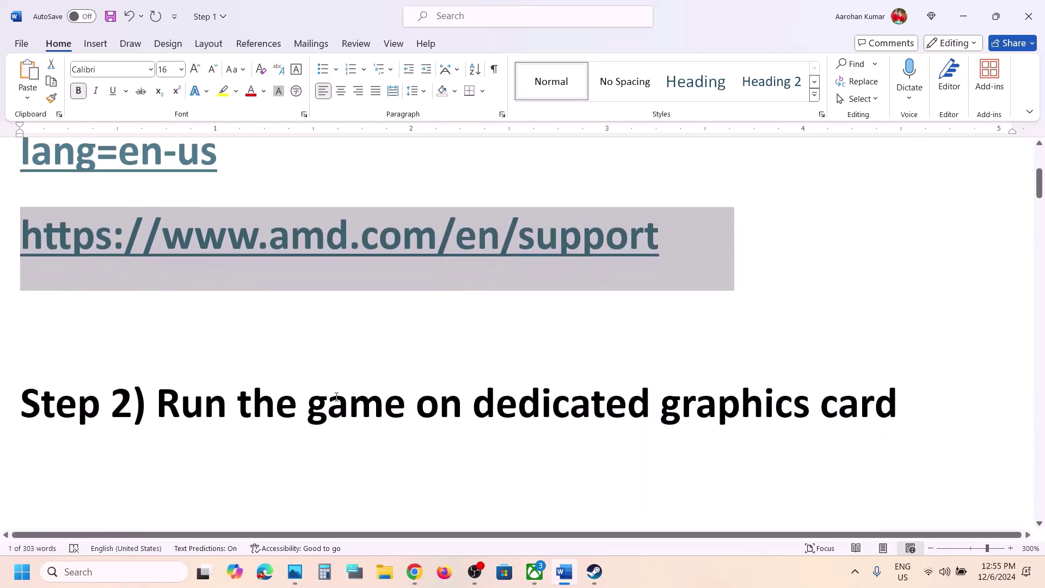
double_click(336, 397)
Step: Copy the word "graphics" from Step 2, search Windows for it, and open the Graphics settings page
double_click(736, 415)
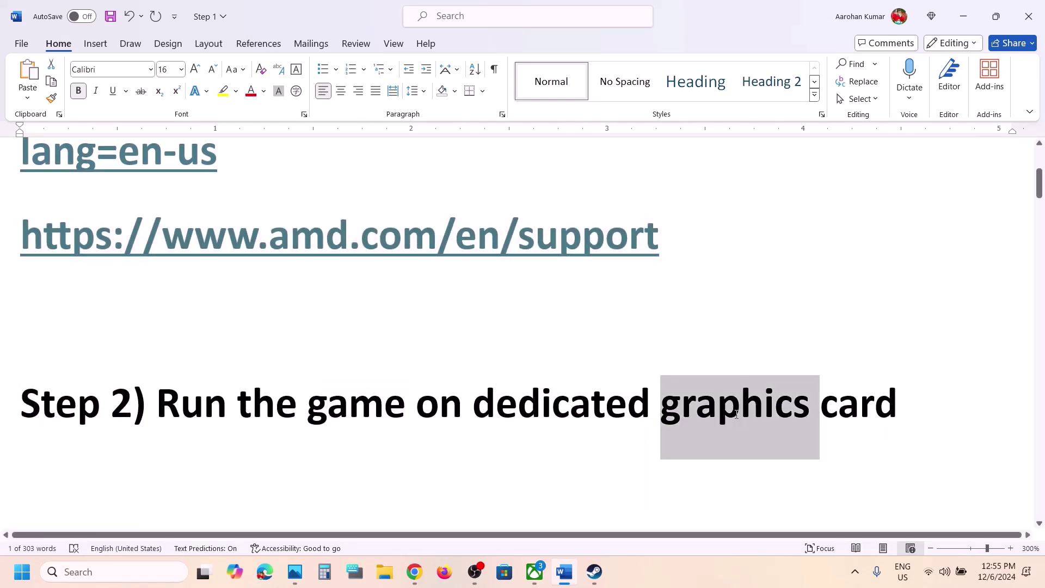
key(ctrl+c)
click(81, 572)
key(ctrl+v)
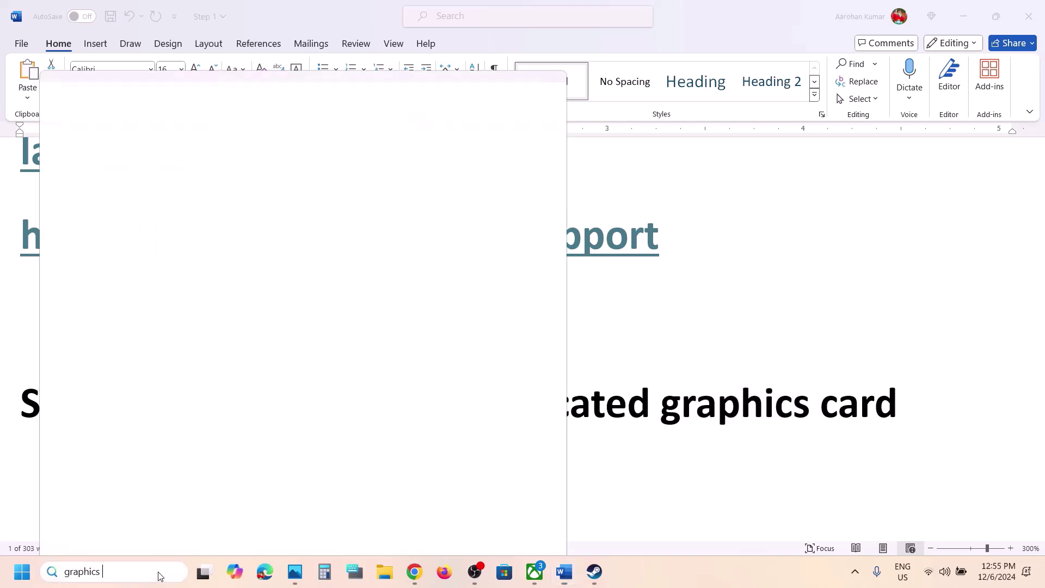
click(150, 166)
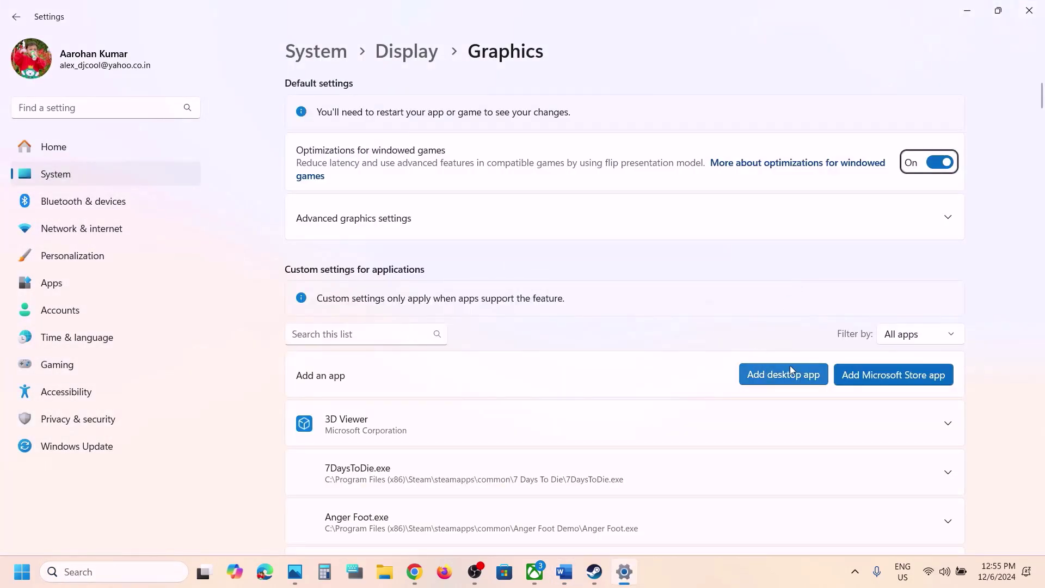
Step: Start adding a desktop app to the custom graphics settings and browse to C:\Program Files (x86)\Steam\steamapps\common
click(773, 375)
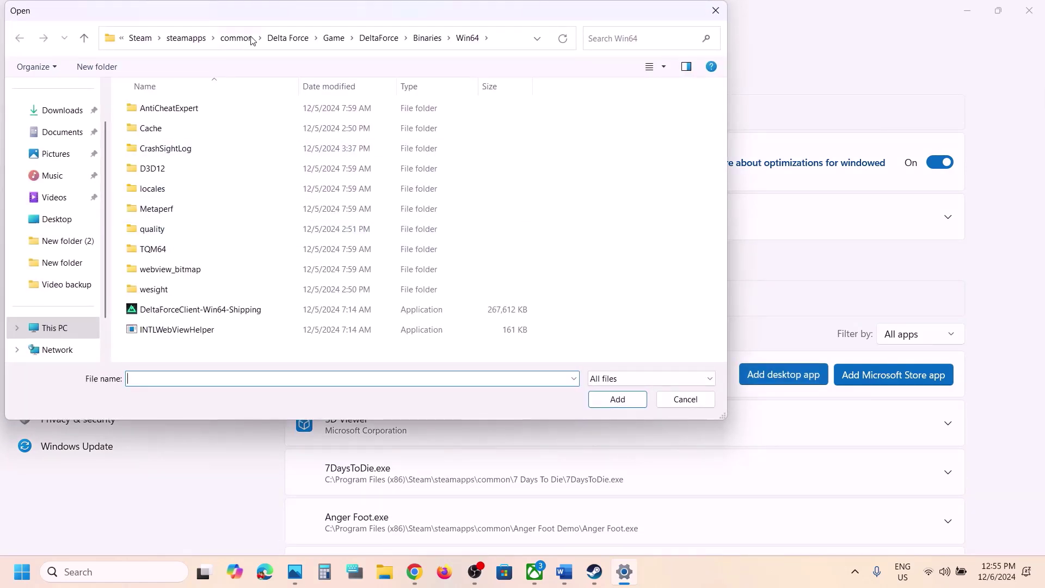
click(47, 328)
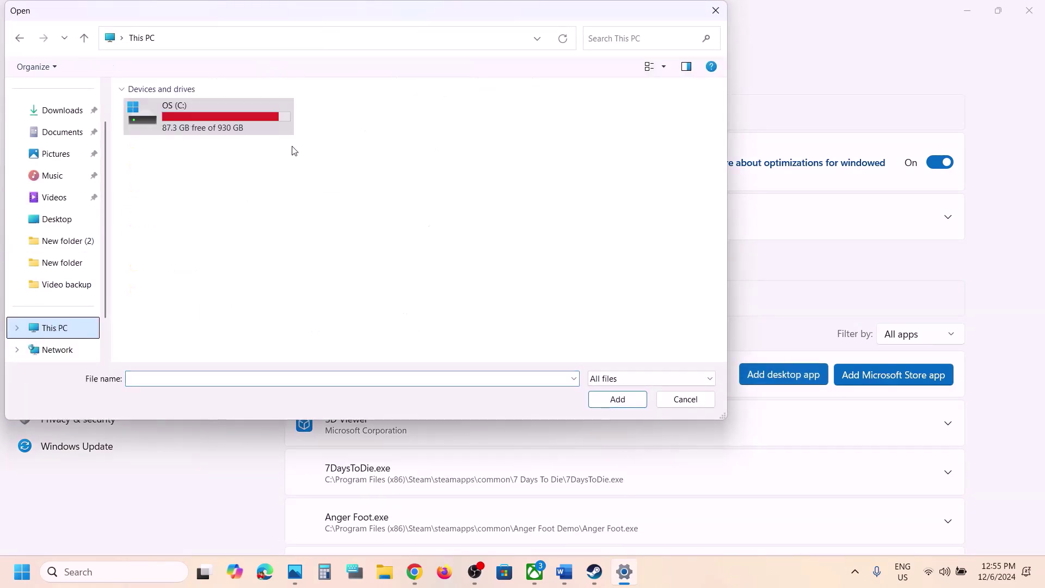
double_click(221, 117)
scroll(220, 136, down, 4)
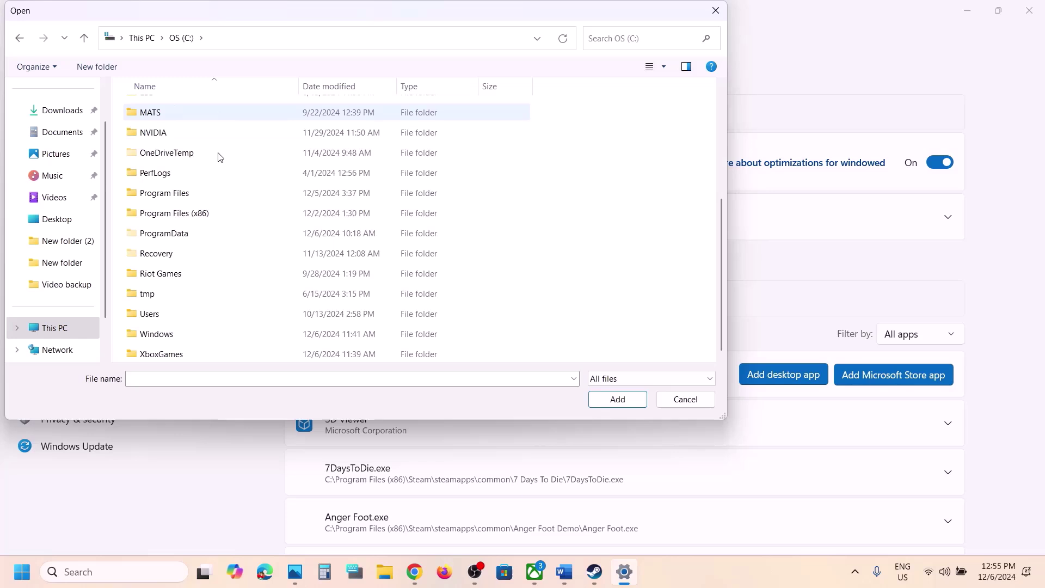
double_click(201, 213)
scroll(199, 216, down, 5)
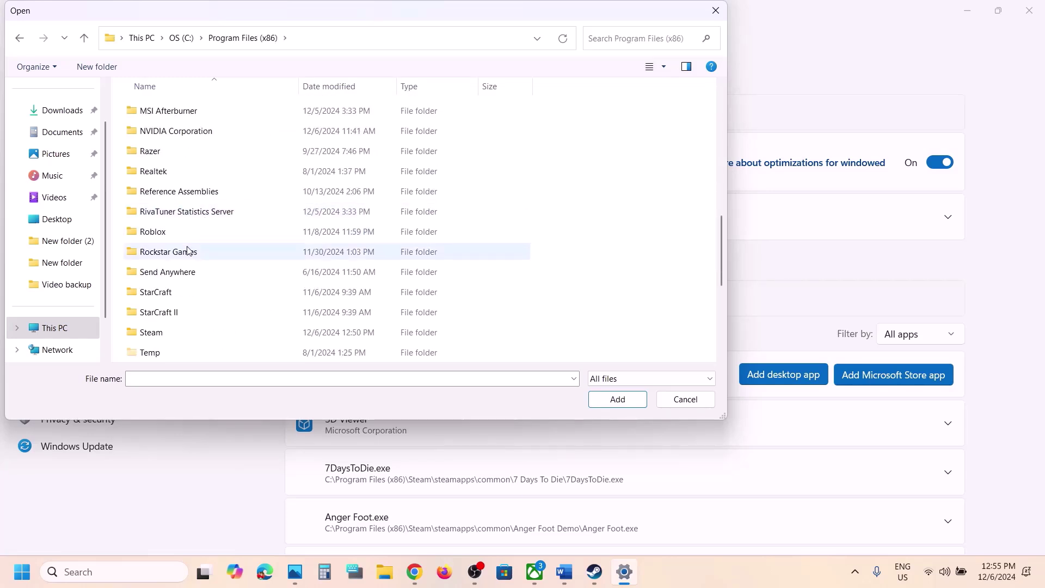
double_click(162, 326)
scroll(161, 329, down, 5)
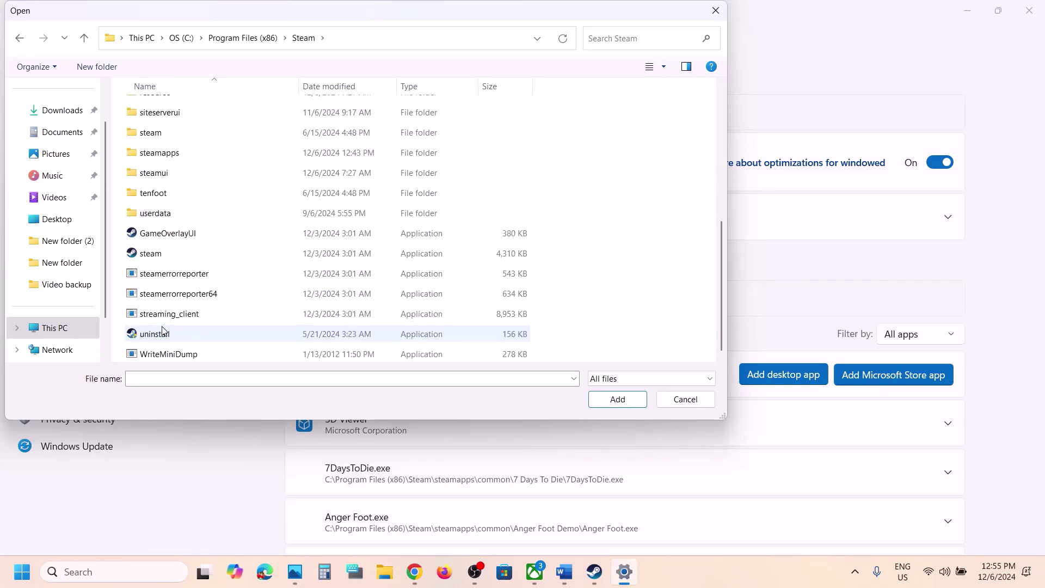
double_click(179, 154)
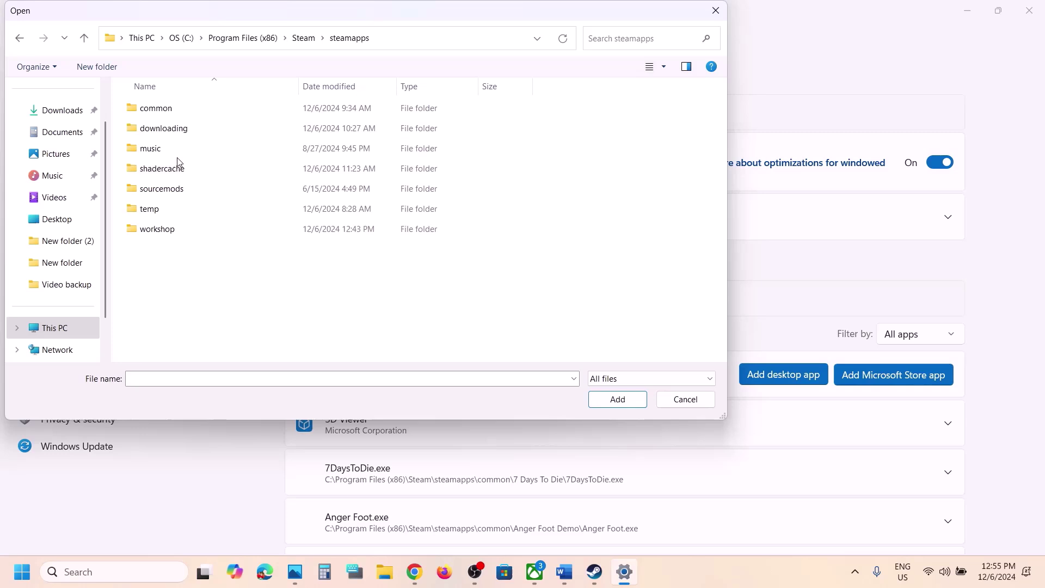
double_click(183, 109)
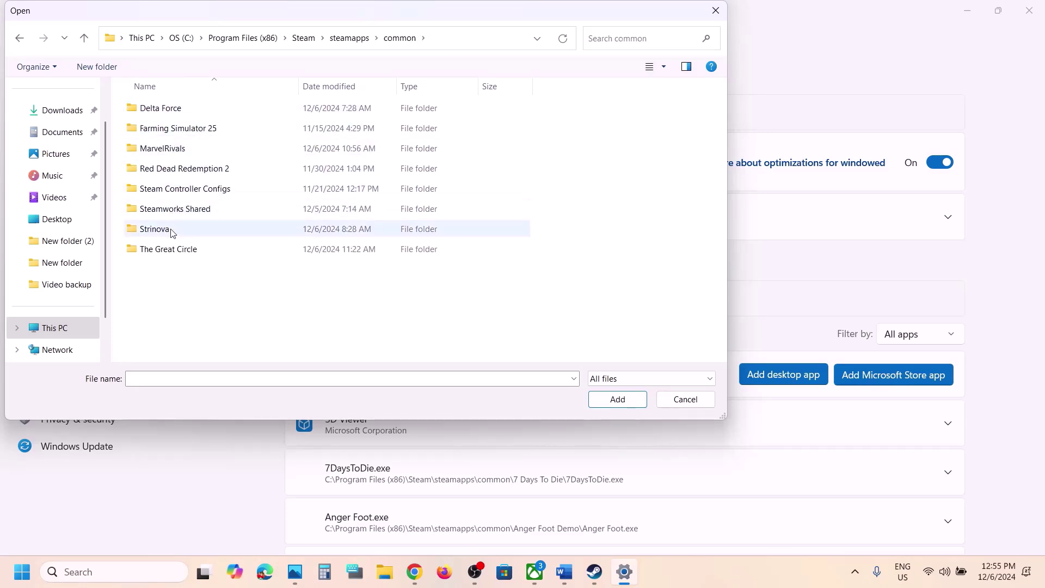
Step: Add the TheGreatCircle application from The Great Circle folder to the custom graphics settings
click(167, 249)
double_click(168, 251)
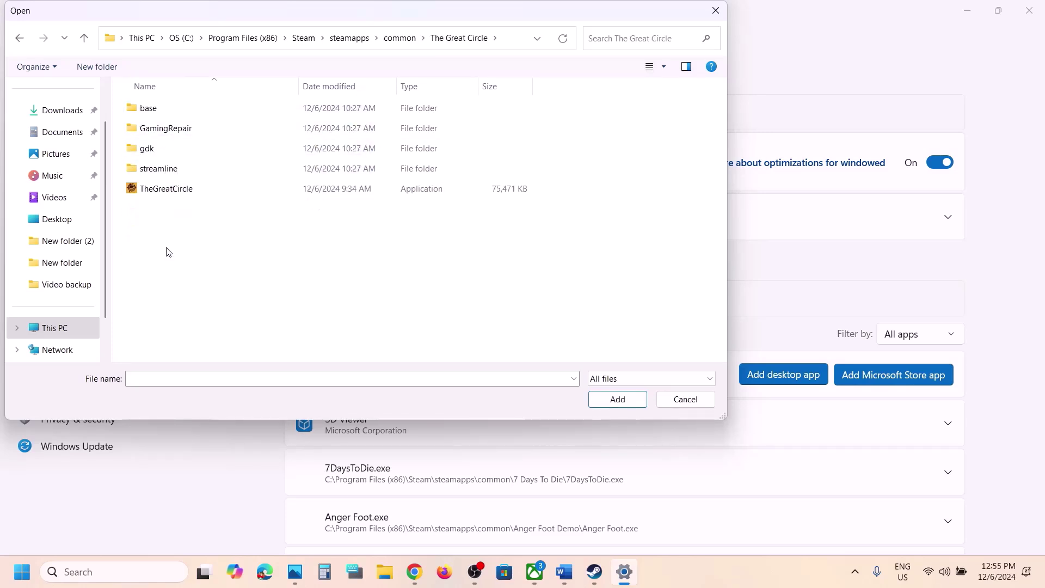
click(169, 190)
click(600, 397)
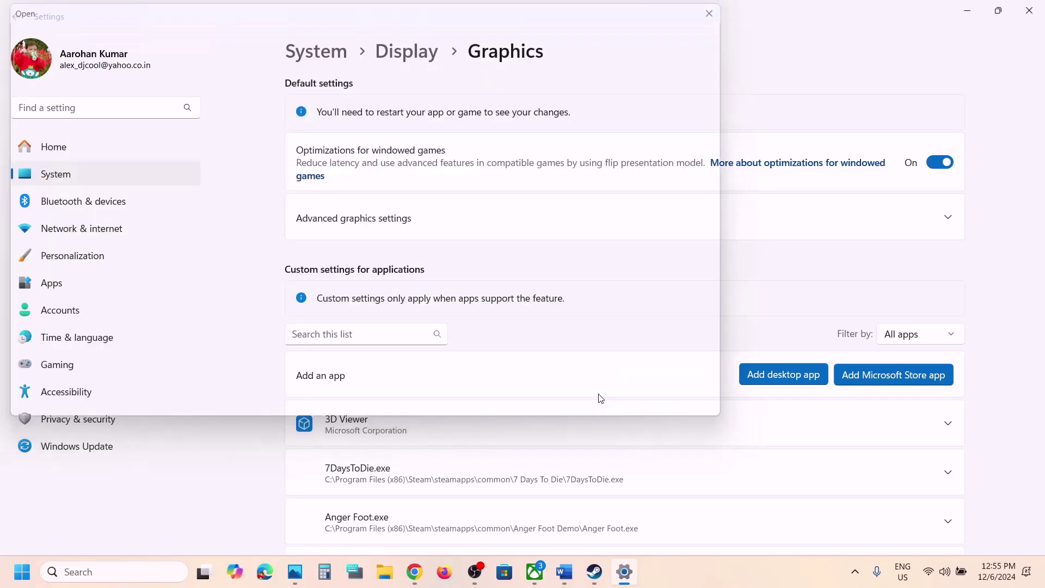
Step: Set the GPU preference of Indiana Jones and The Great Circle to High Performance (NVIDIA GeForce RTX 3050 Laptop GPU) and close Settings
scroll(450, 407, down, 5)
scroll(451, 407, down, 20)
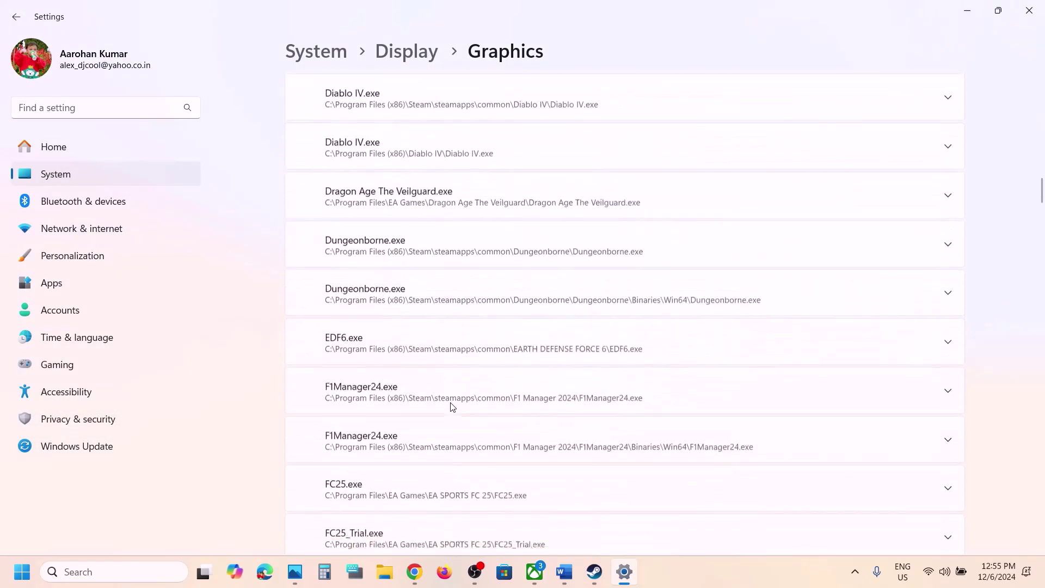
scroll(451, 407, down, 5)
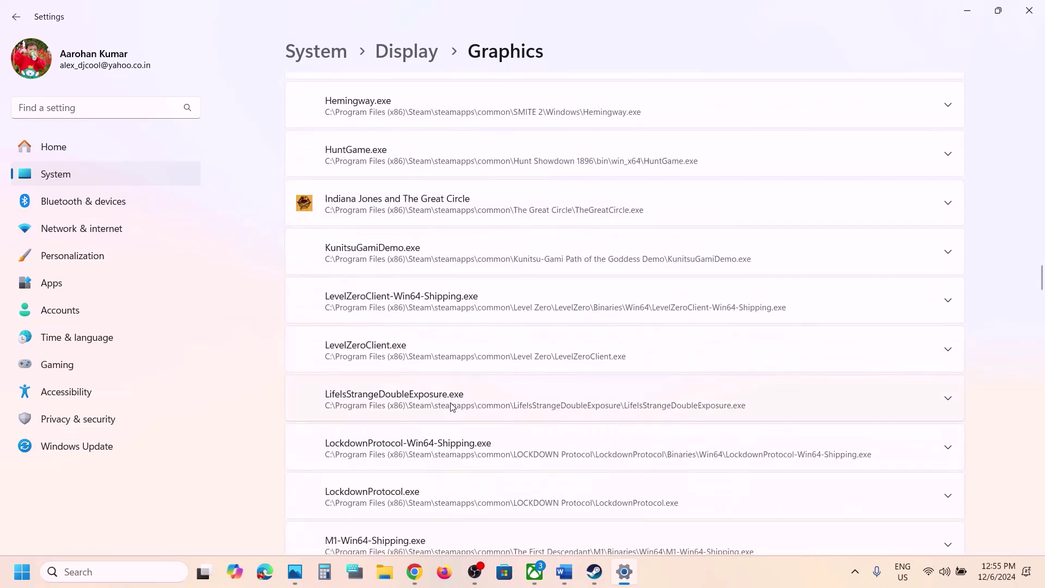
click(432, 166)
scroll(432, 166, up, 1)
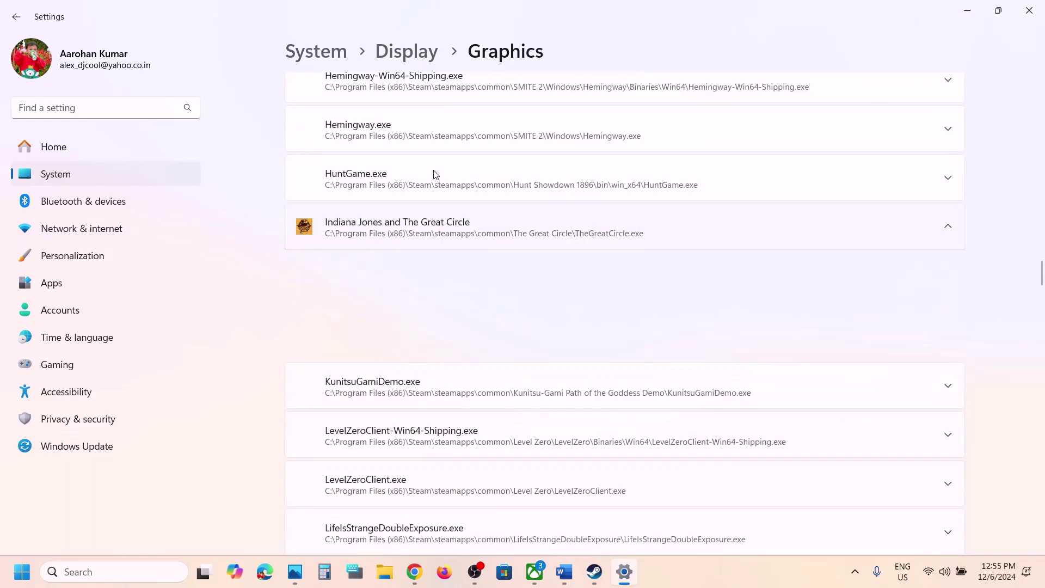
click(868, 267)
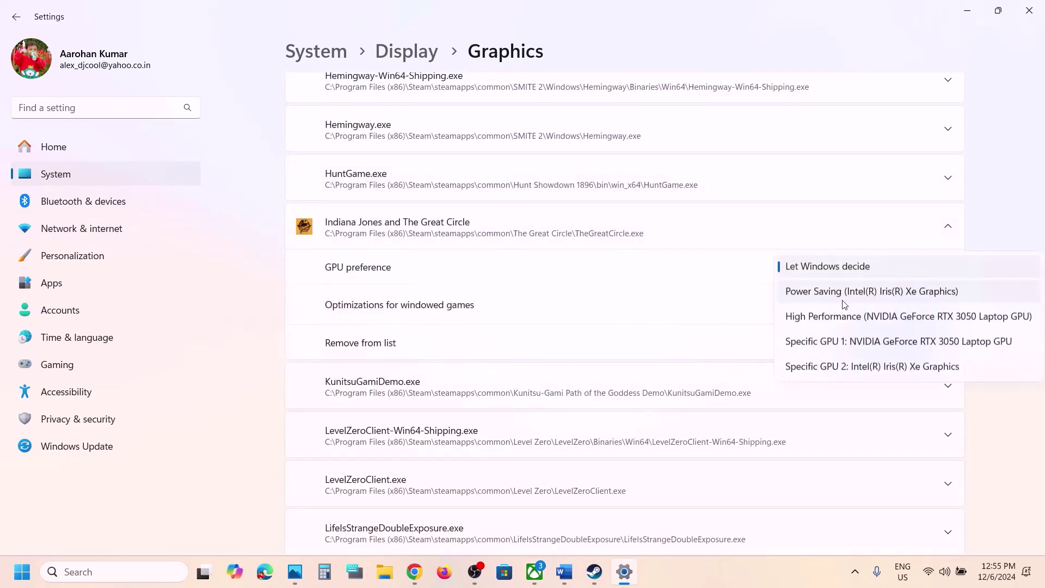
click(828, 320)
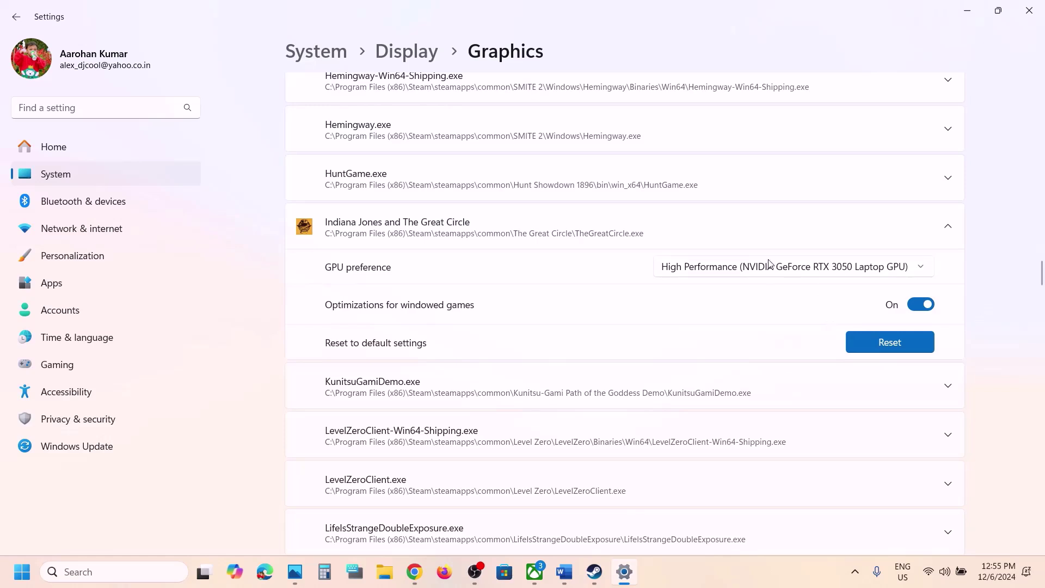
click(1029, 11)
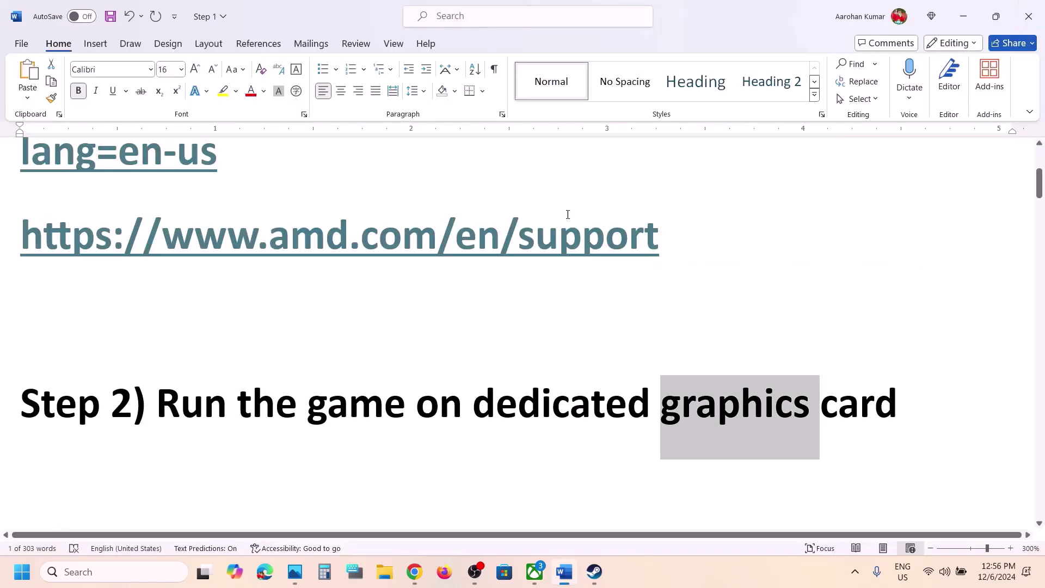
Step: Highlight the Step 3 text about updating Windows in the Word document, and check for updates in Windows Update
scroll(417, 344, down, 4)
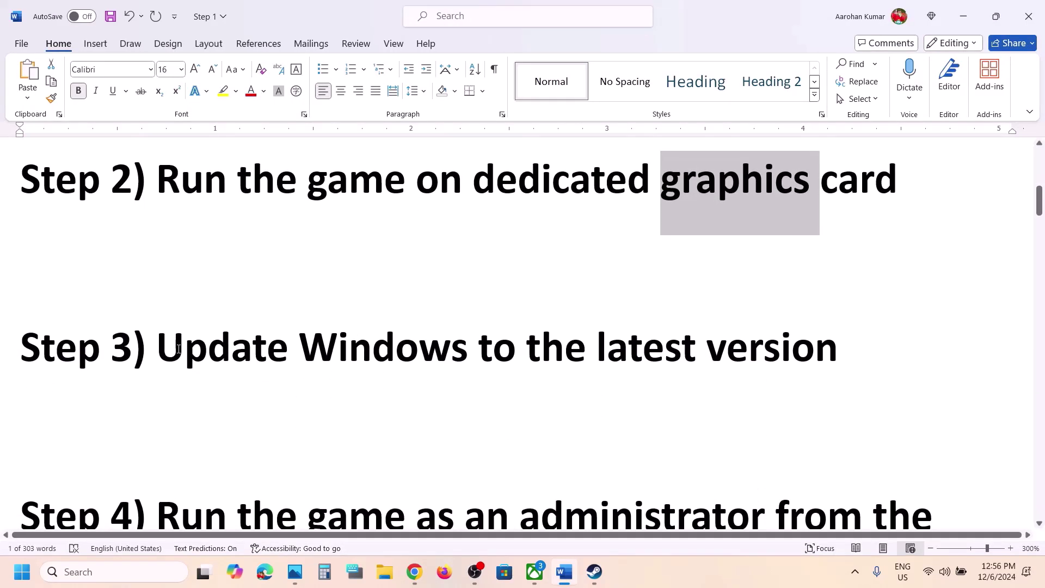
drag(173, 350, 764, 364)
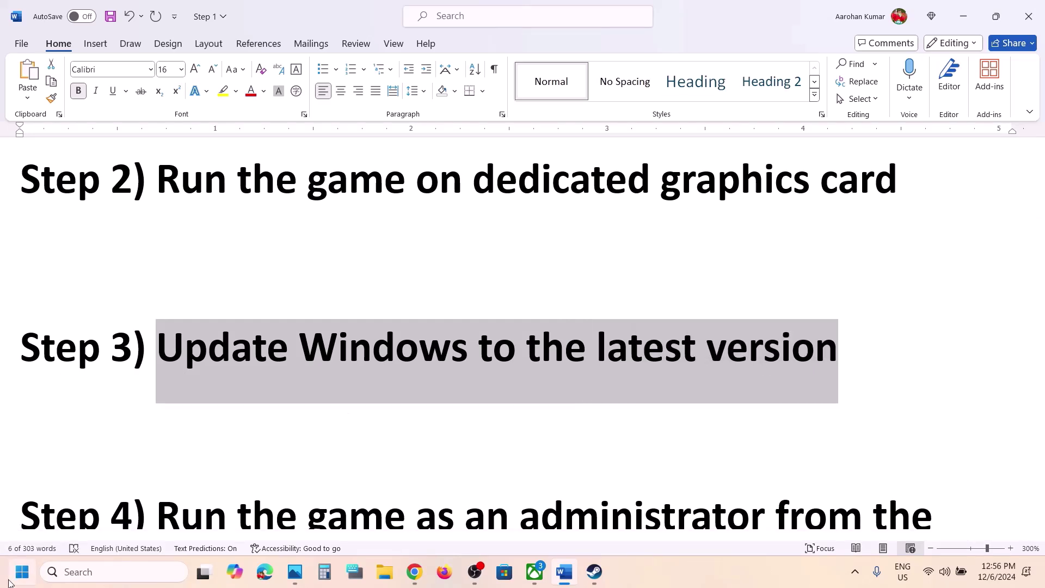
click(9, 580)
click(318, 249)
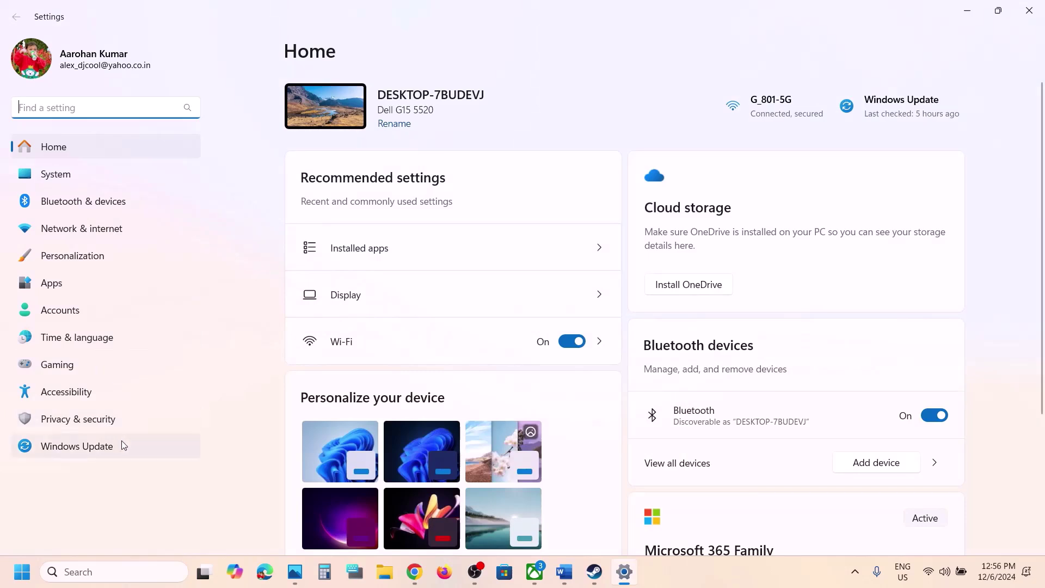
click(104, 455)
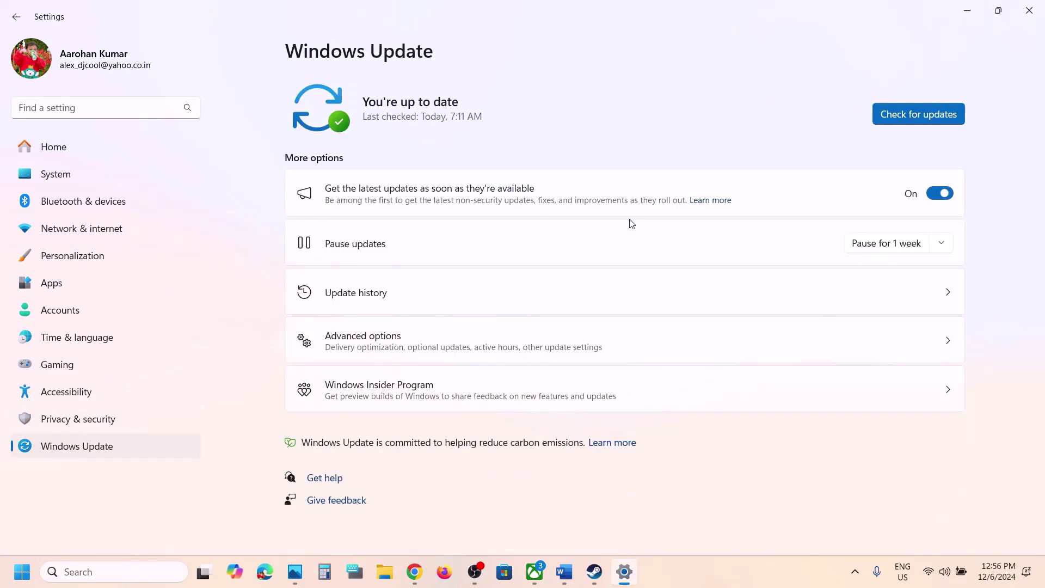
click(928, 117)
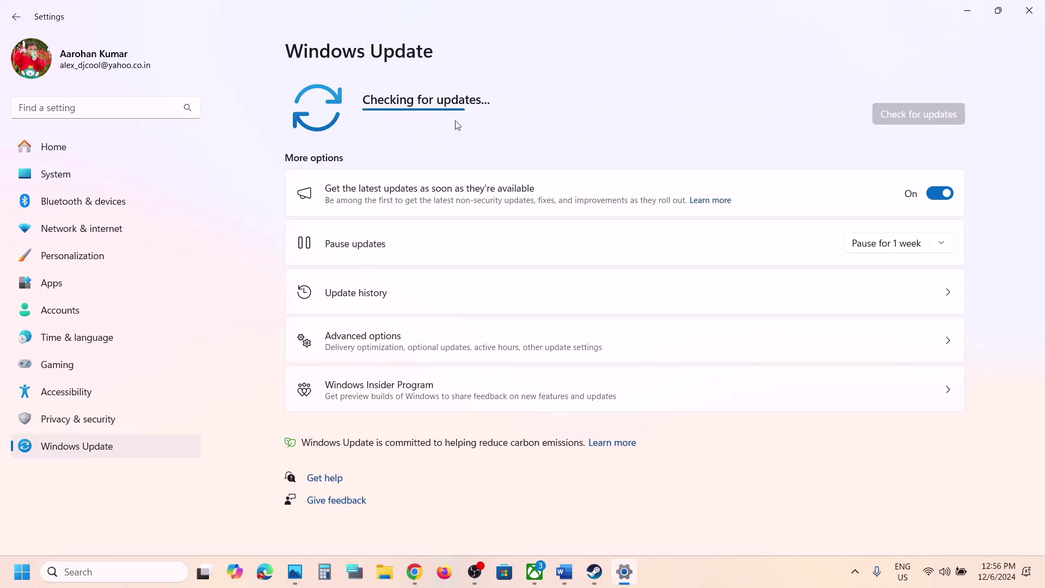
Step: View the Windows power options and close them without restarting the computer
click(22, 571)
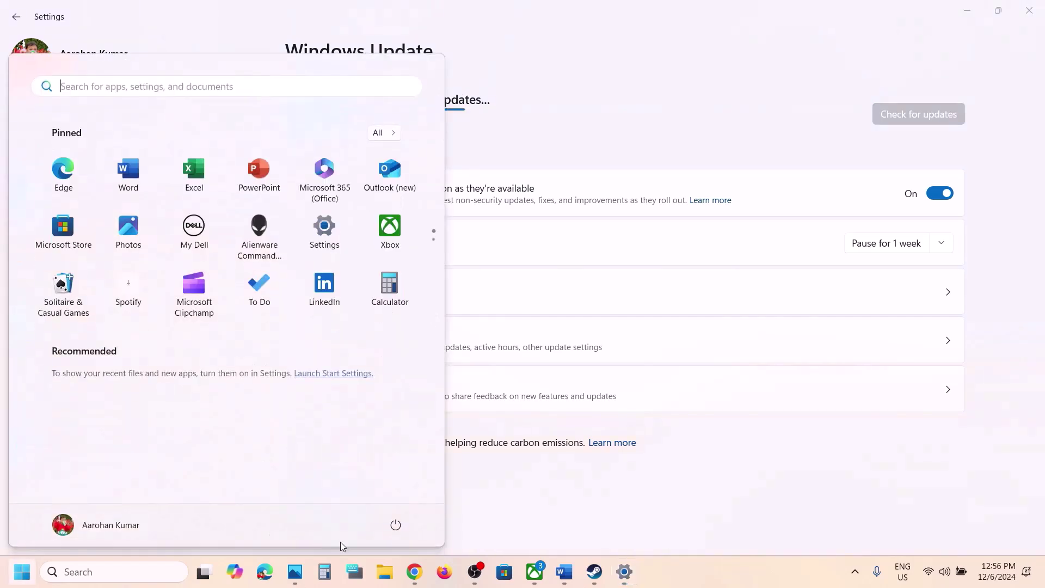
click(395, 525)
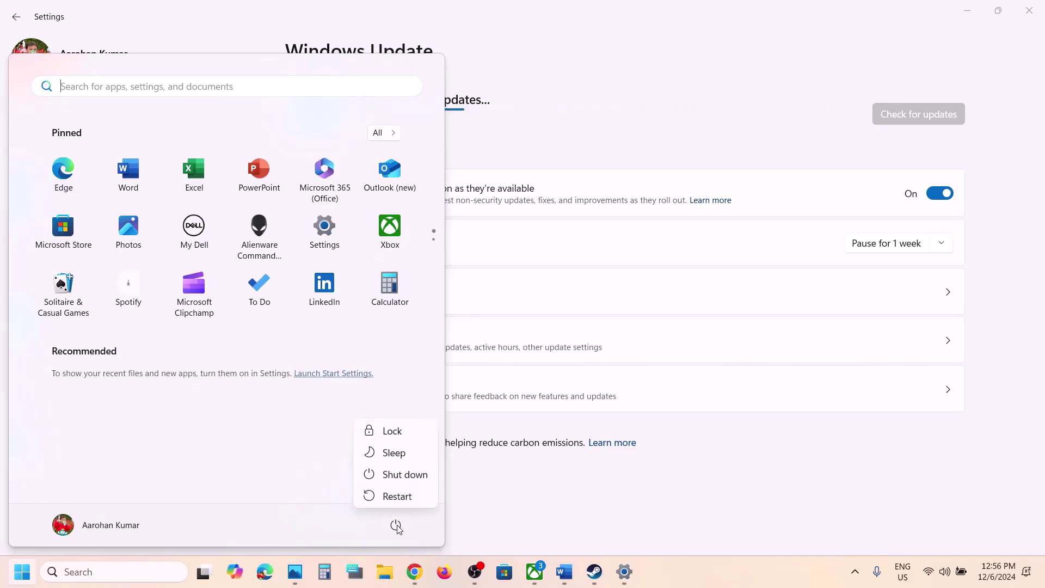
key(Escape)
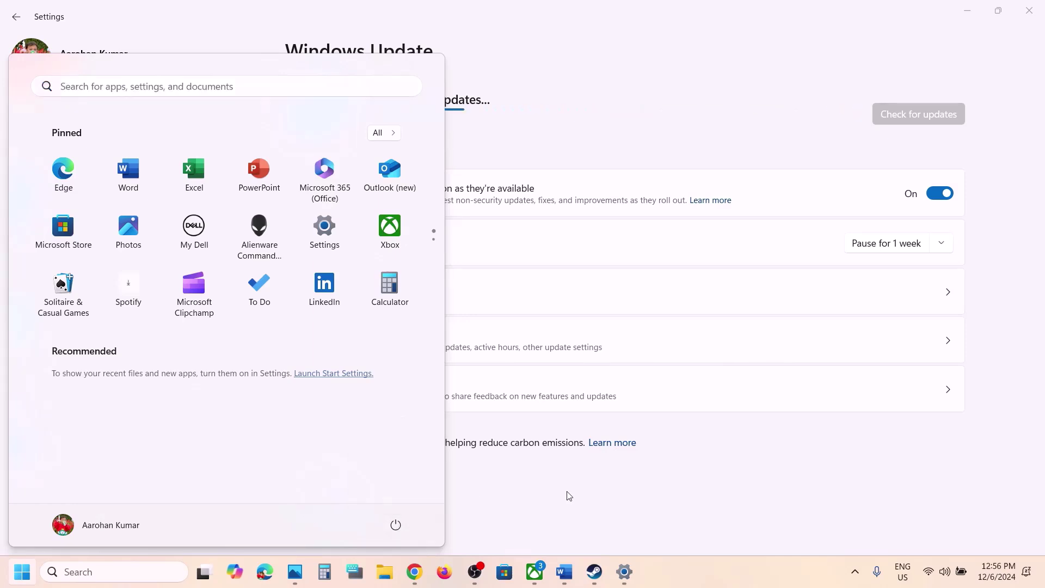
click(570, 498)
Step: Return to the Word document and highlight the Step 4 text about running the game as an administrator and in compatibility mode
click(594, 572)
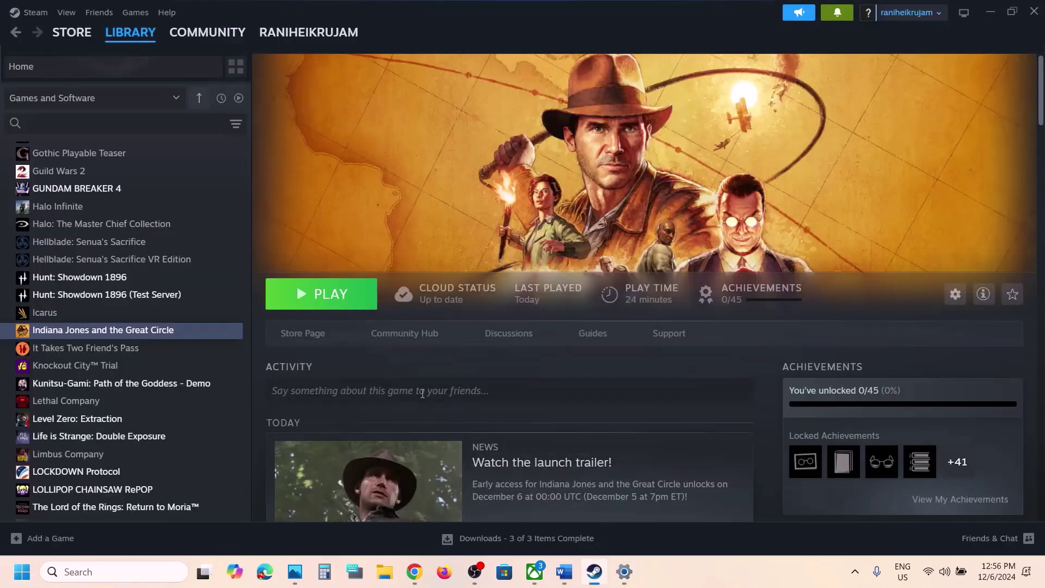
click(567, 577)
scroll(478, 312, down, 3)
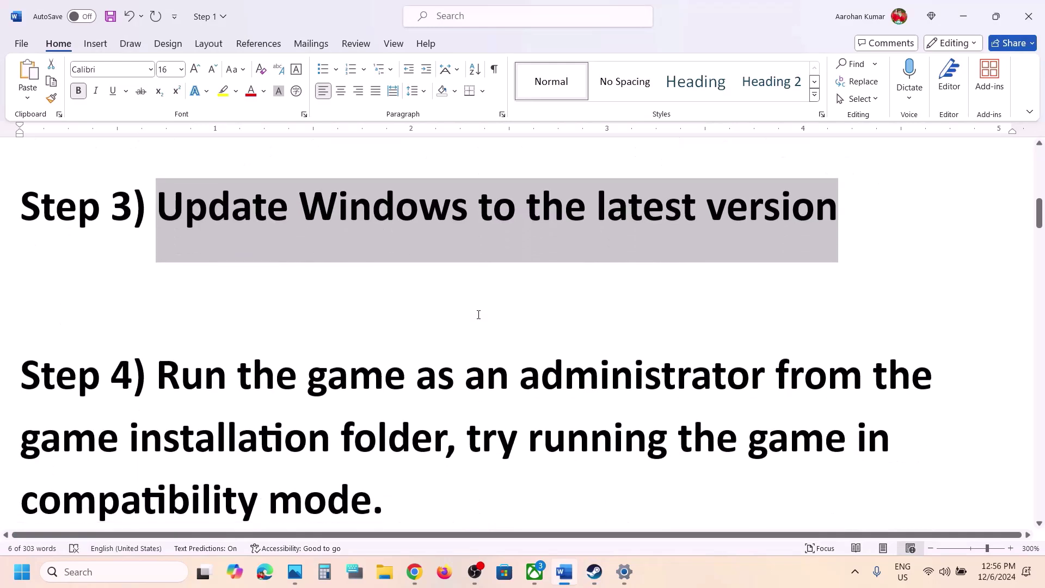
drag(156, 331, 388, 391)
Step: Switch to Steam and browse the local files of Indiana Jones and the Great Circle
click(592, 571)
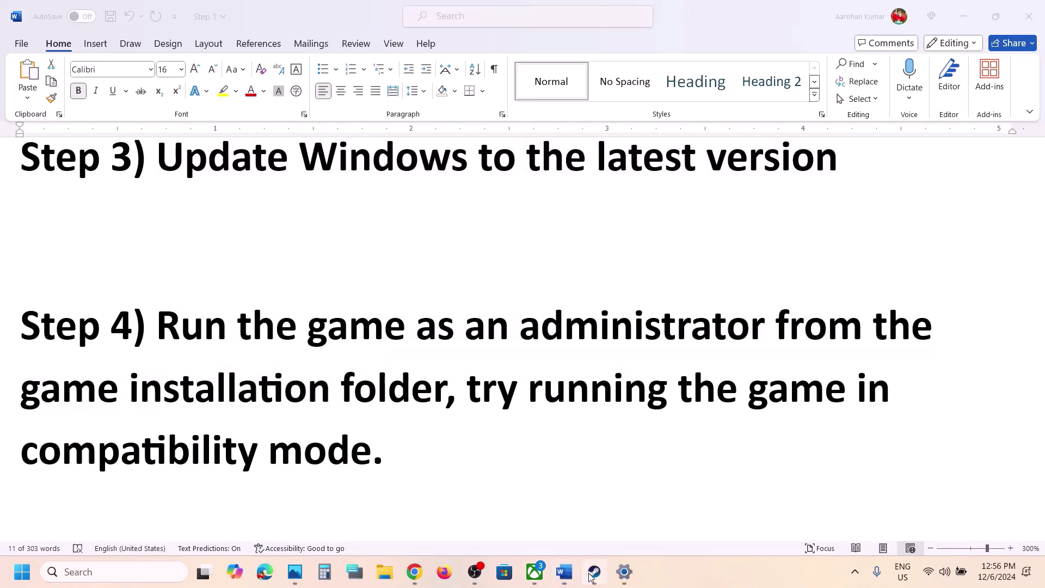
right_click(161, 332)
mouse_move(223, 412)
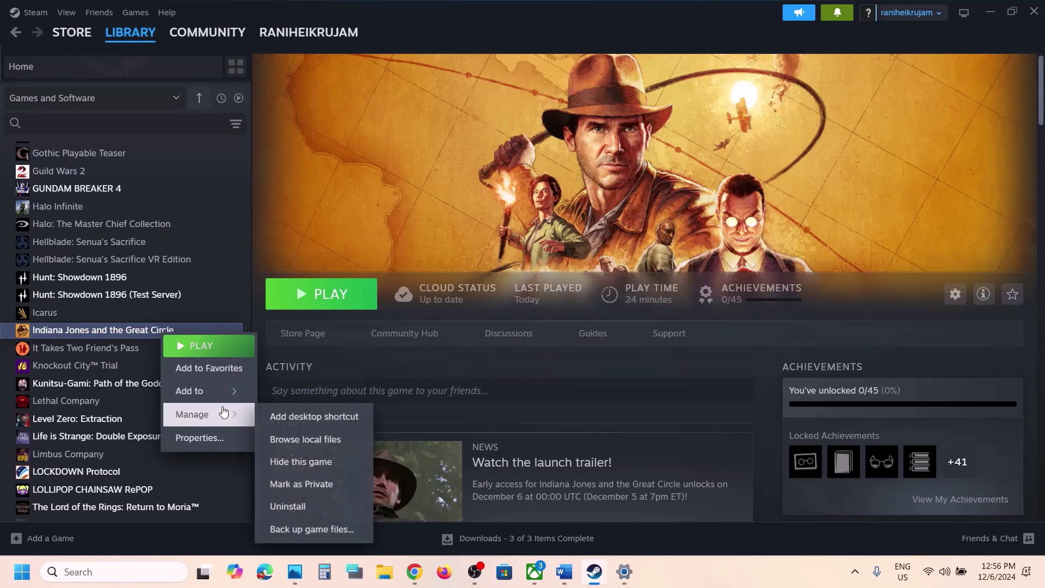
click(325, 439)
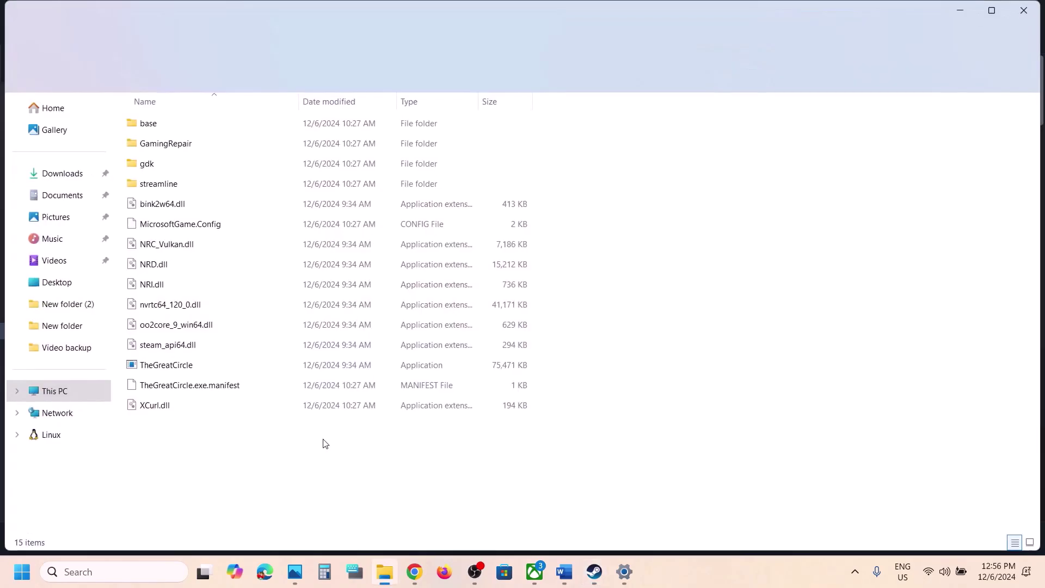
Step: Set the TheGreatCircle application to run as an administrator in its compatibility properties, and apply the change
click(180, 365)
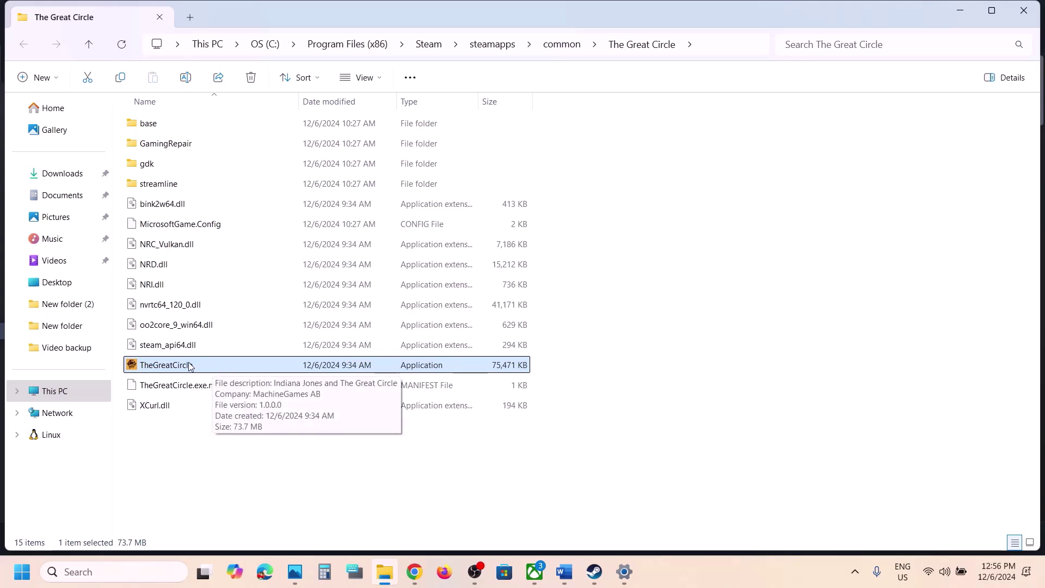
right_click(234, 365)
click(239, 356)
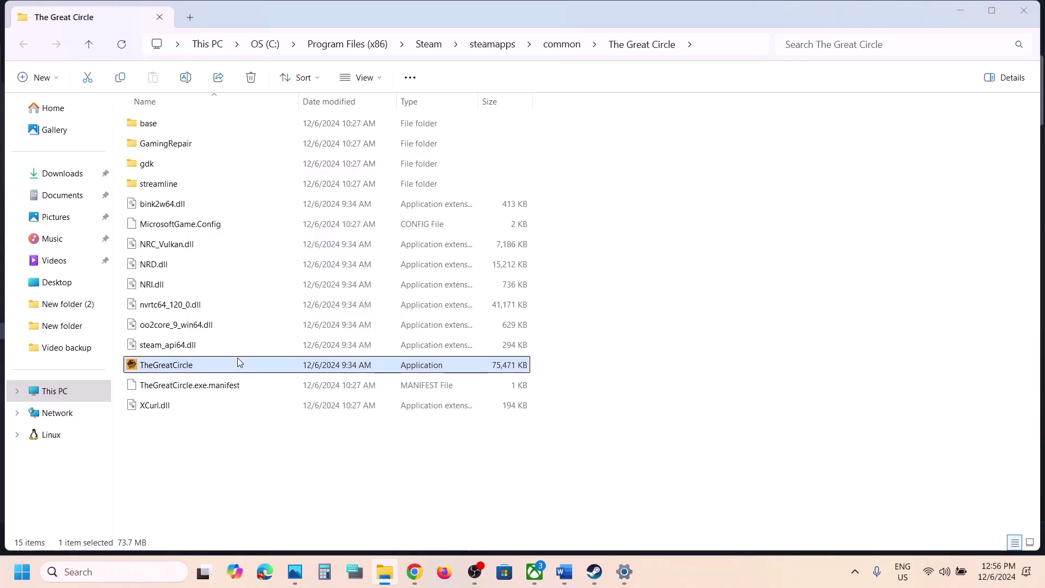
click(338, 216)
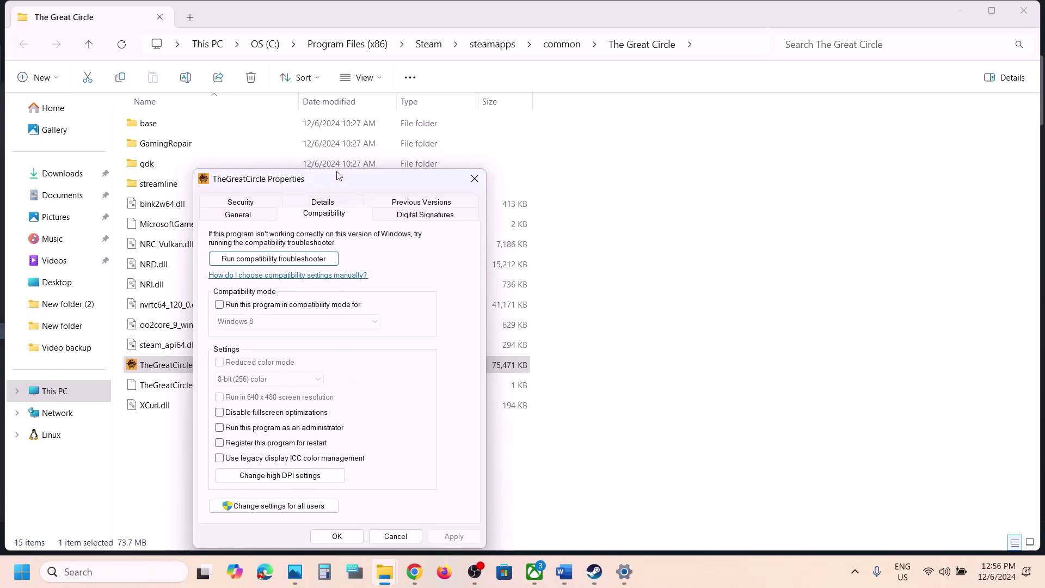
drag(338, 180, 350, 107)
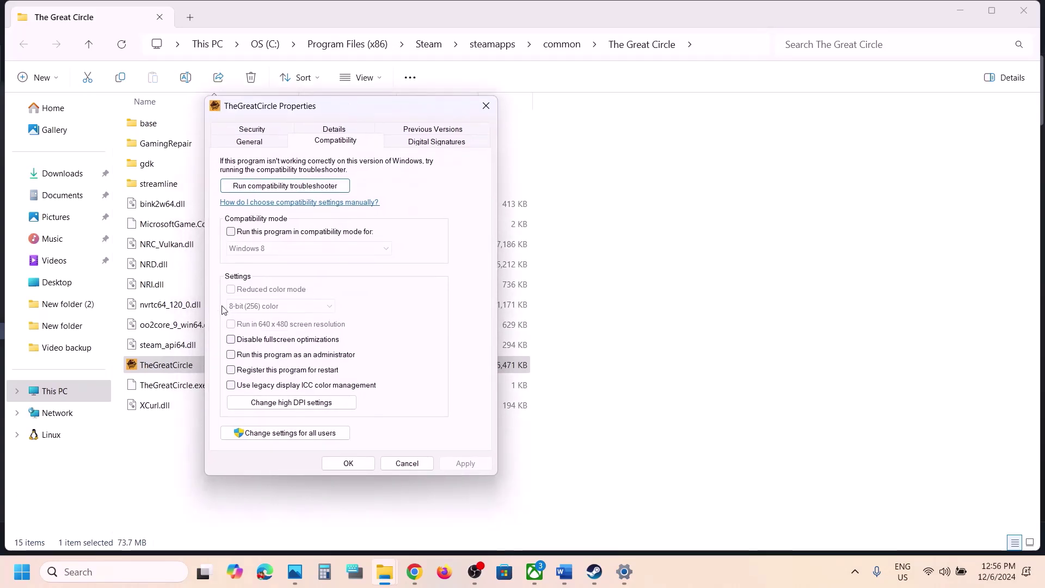
click(231, 354)
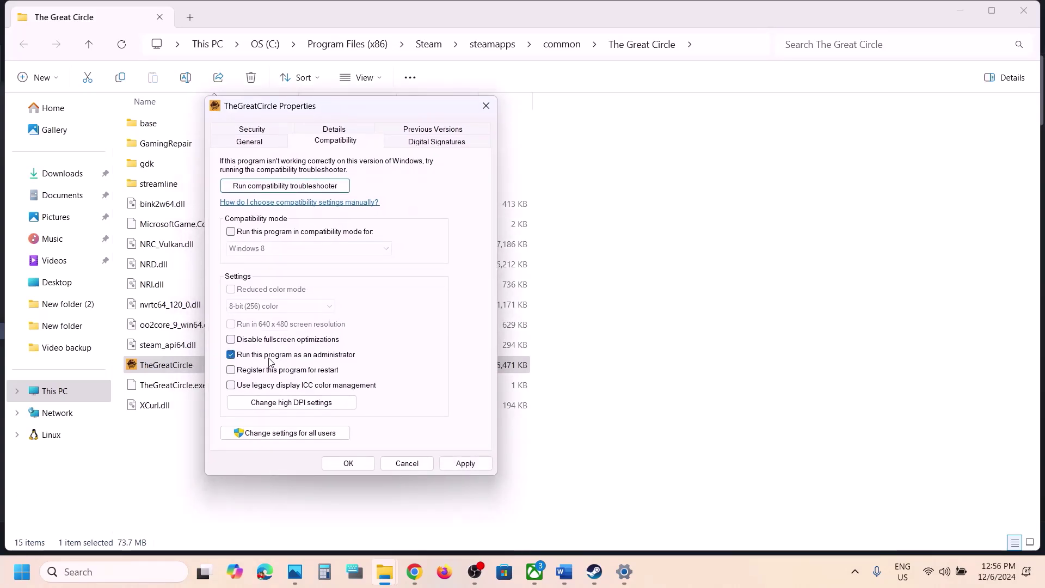
click(466, 464)
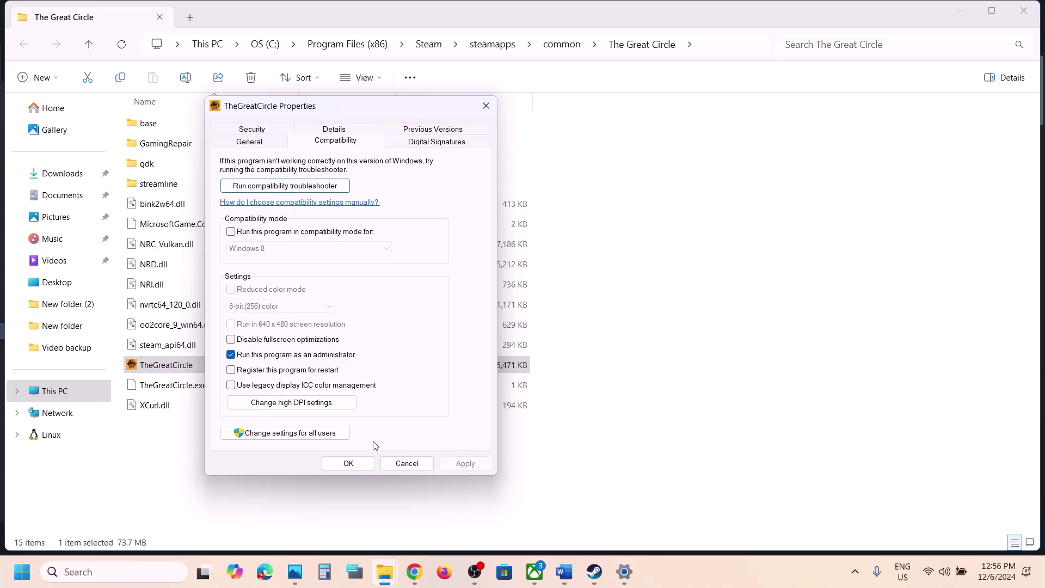
click(350, 462)
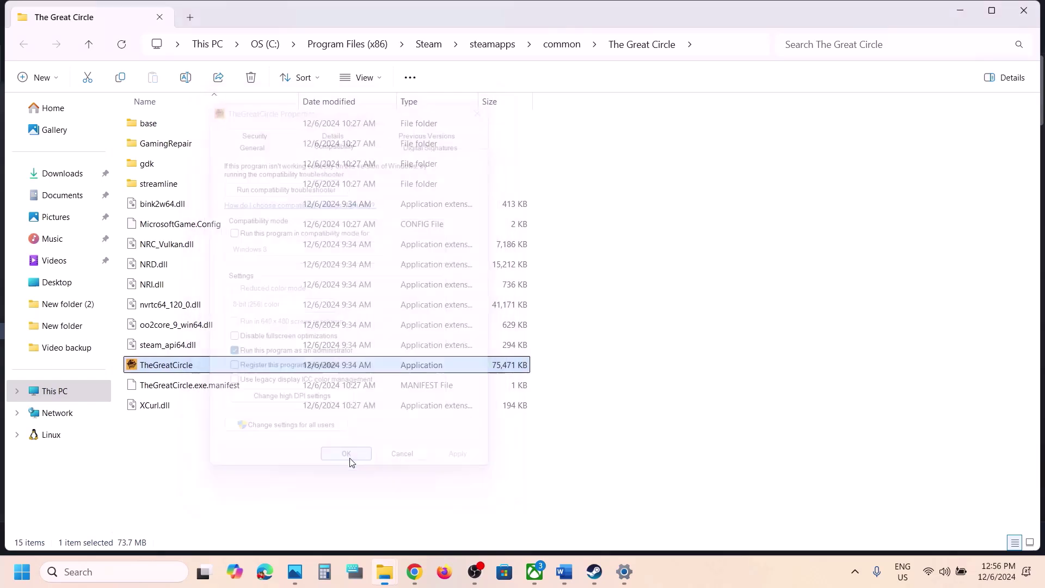
Step: Set the TheGreatCircle application to run in compatibility mode for Windows 8 and apply the change
right_click(199, 373)
click(259, 352)
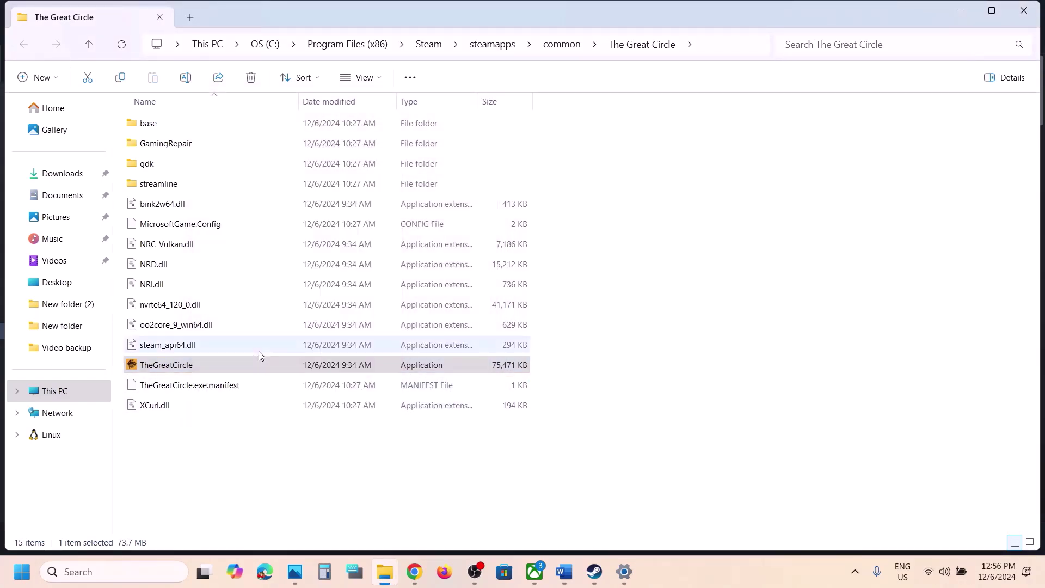
click(309, 216)
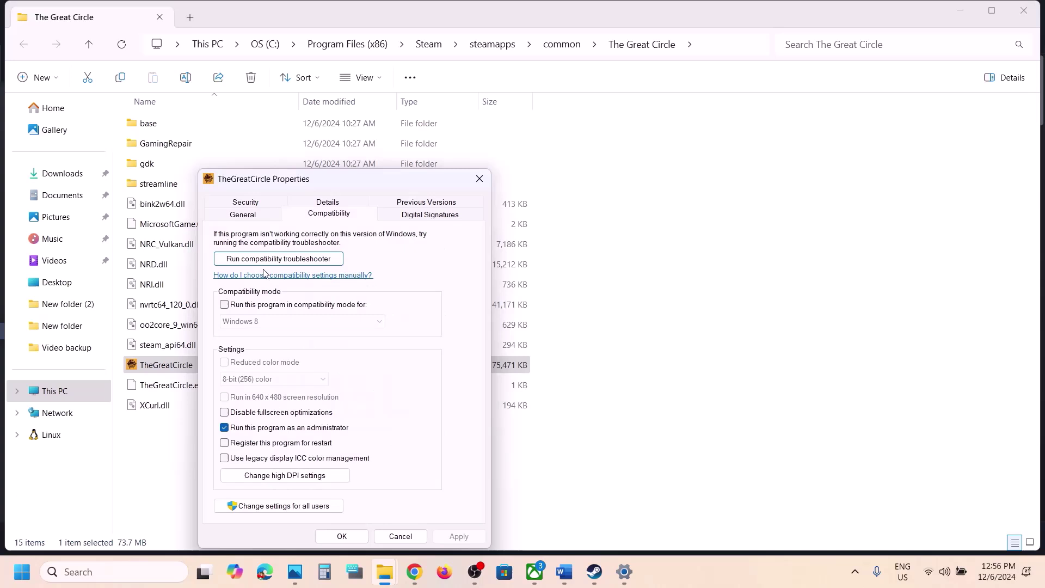
click(224, 305)
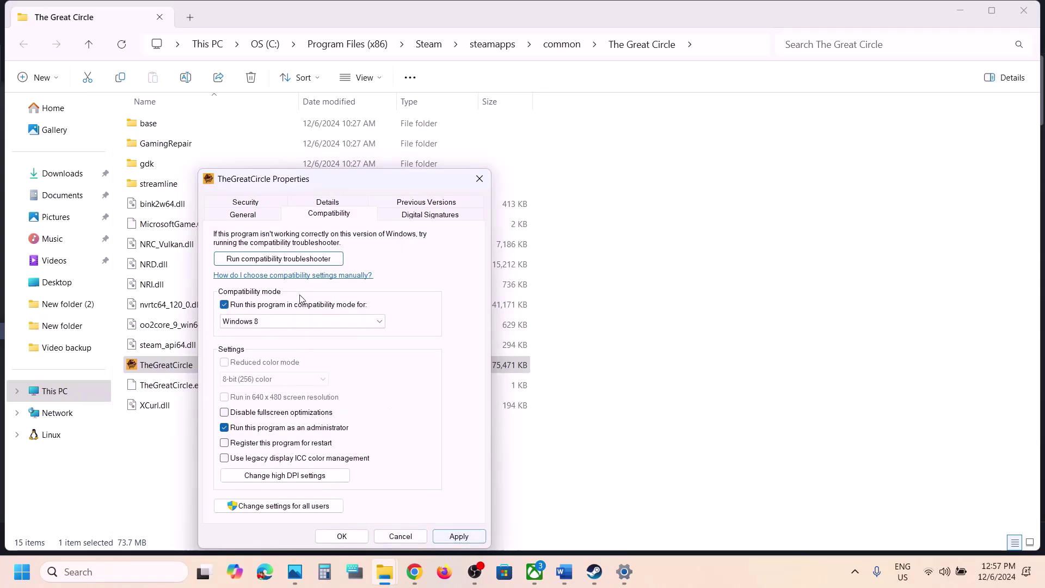
click(457, 536)
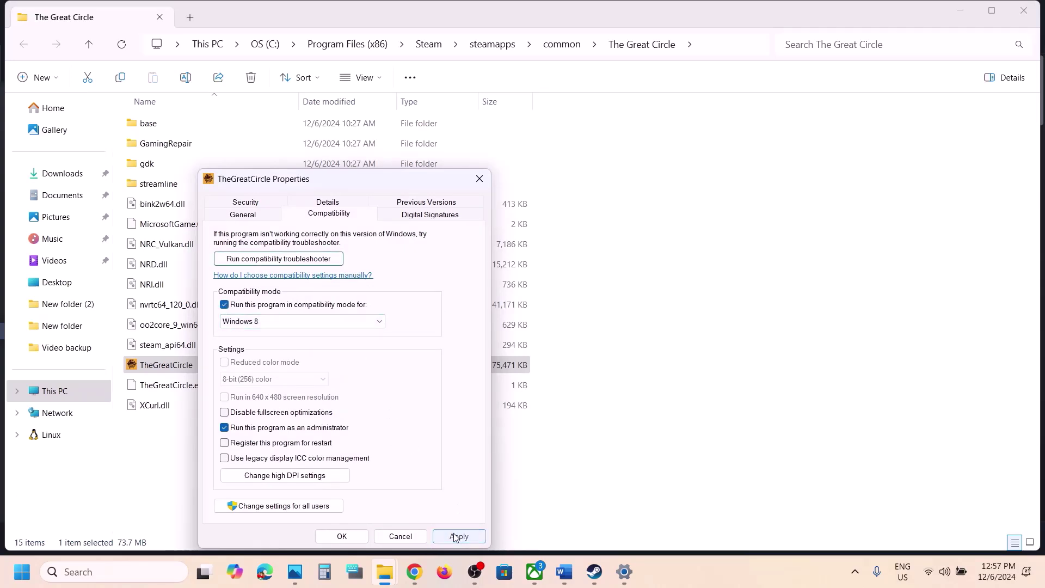
Step: Change TheGreatCircle's compatibility mode to Windows 7, disable fullscreen optimizations, and apply the settings
click(294, 322)
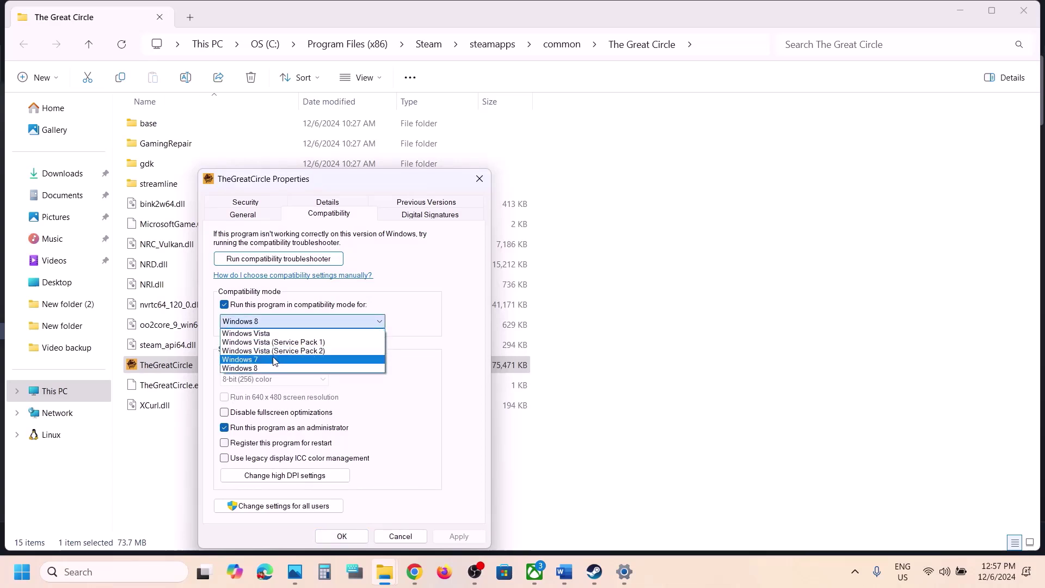
click(274, 360)
click(458, 537)
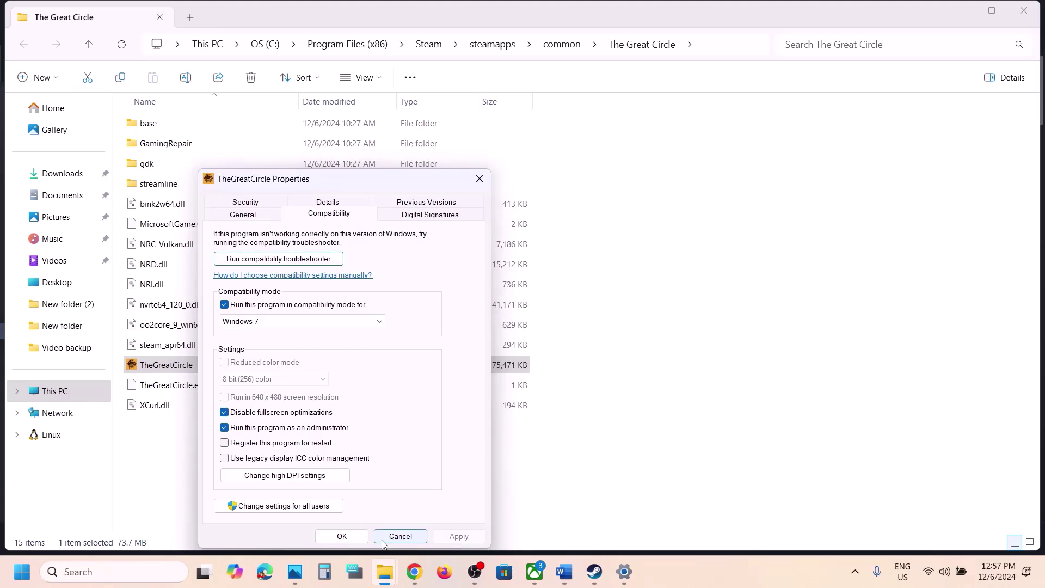
click(353, 538)
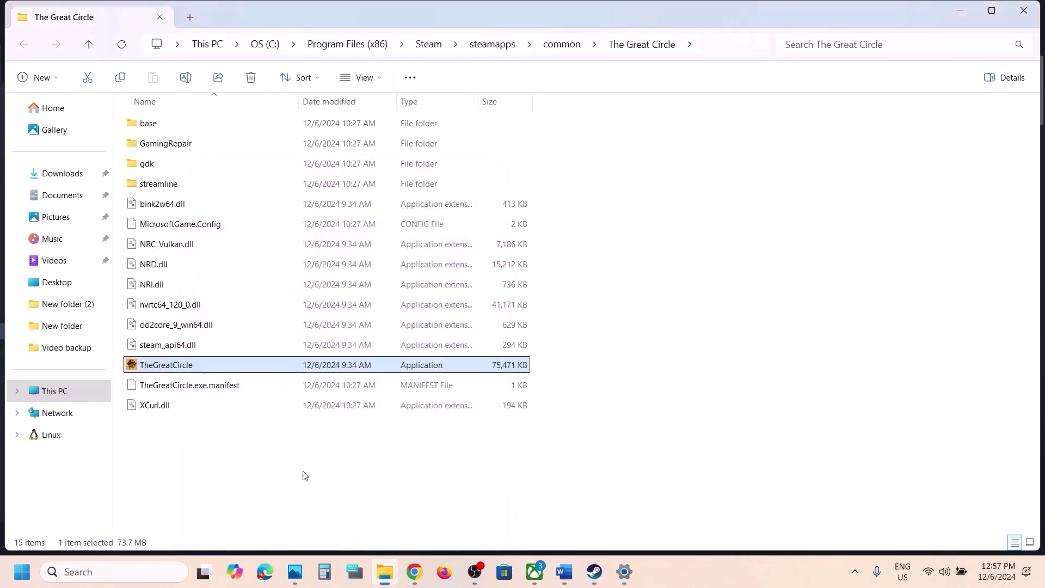
Step: Turn off compatibility mode, disabled fullscreen optimizations and running as administrator in TheGreatCircle's properties, and apply the changes
right_click(199, 369)
click(246, 299)
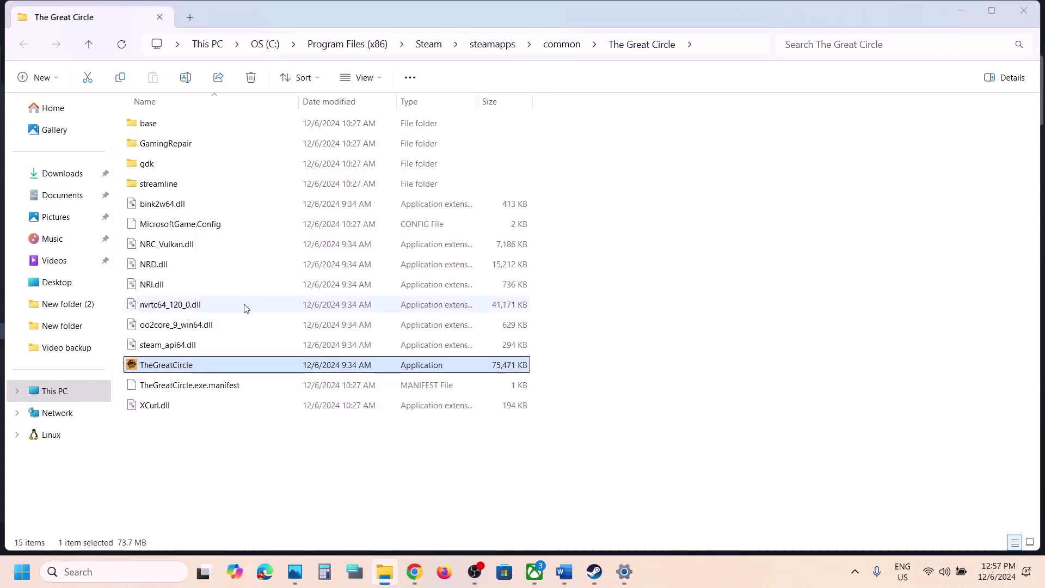
click(325, 216)
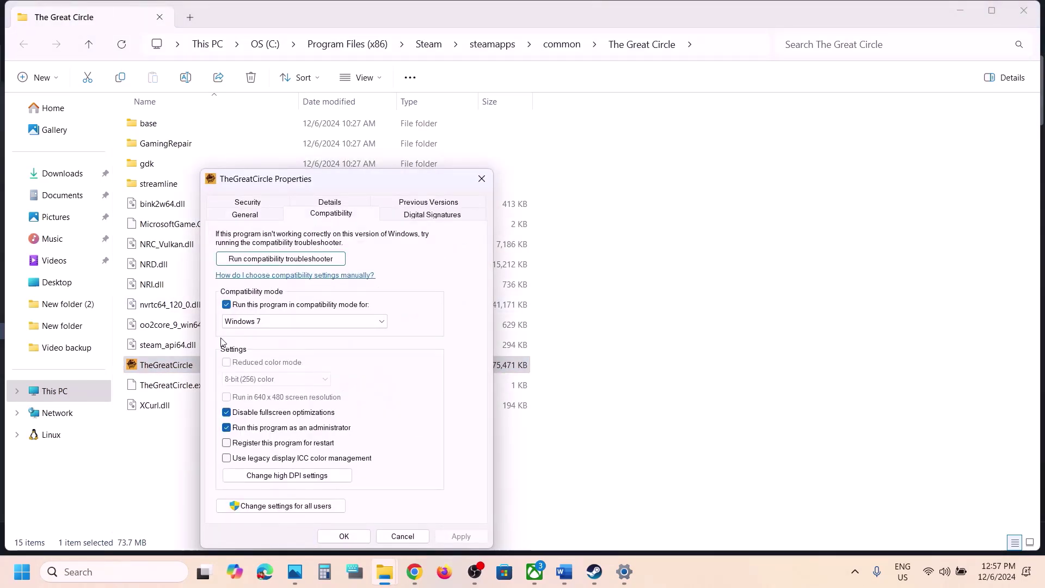
click(226, 304)
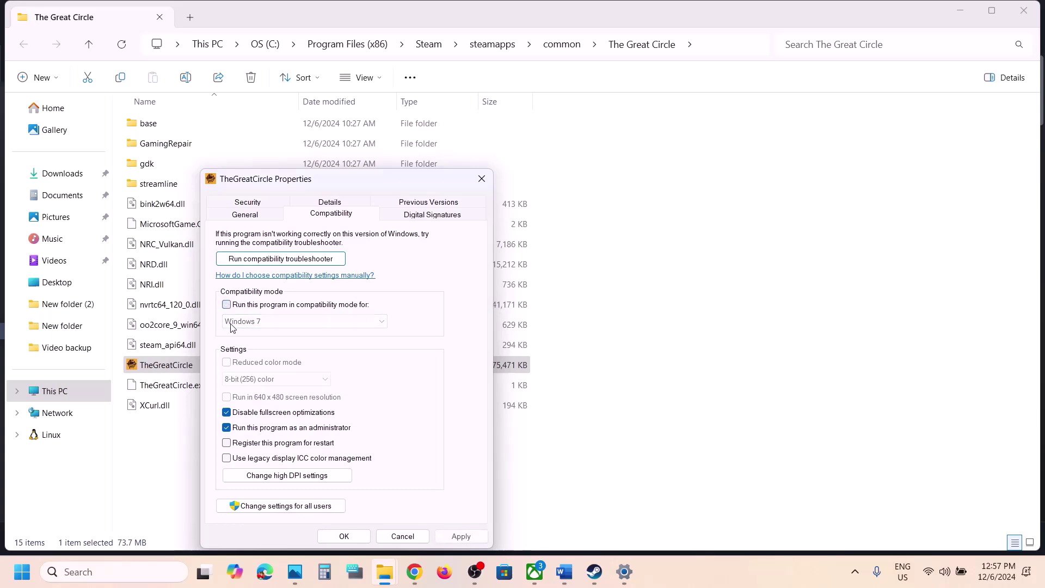
click(226, 412)
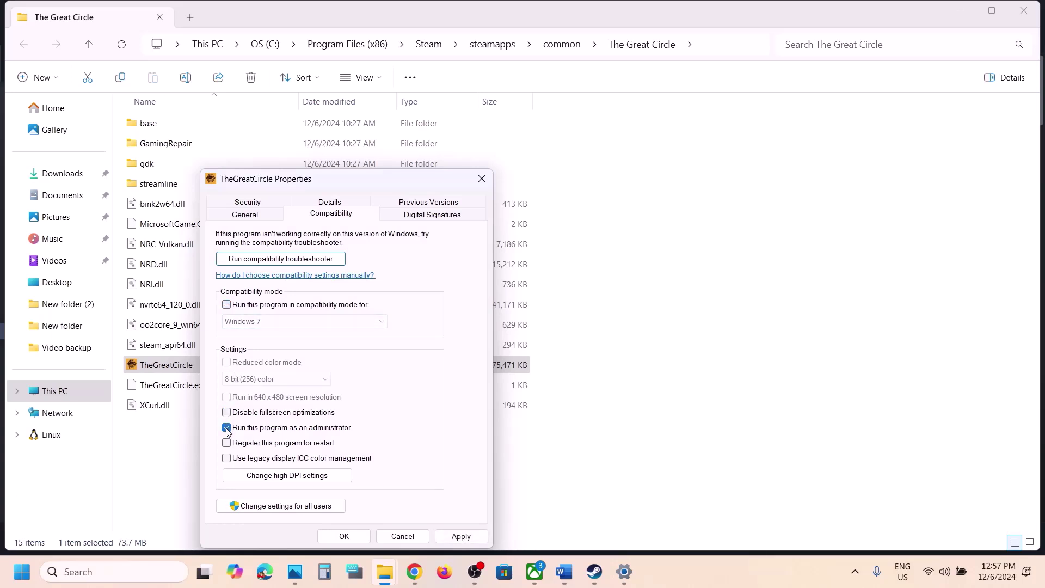
click(227, 427)
click(463, 538)
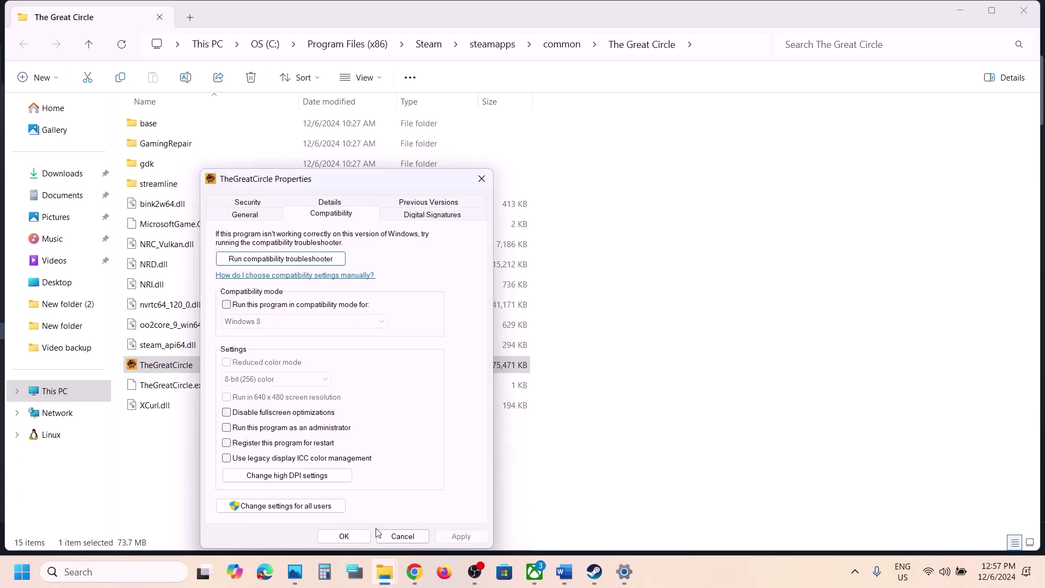
click(344, 536)
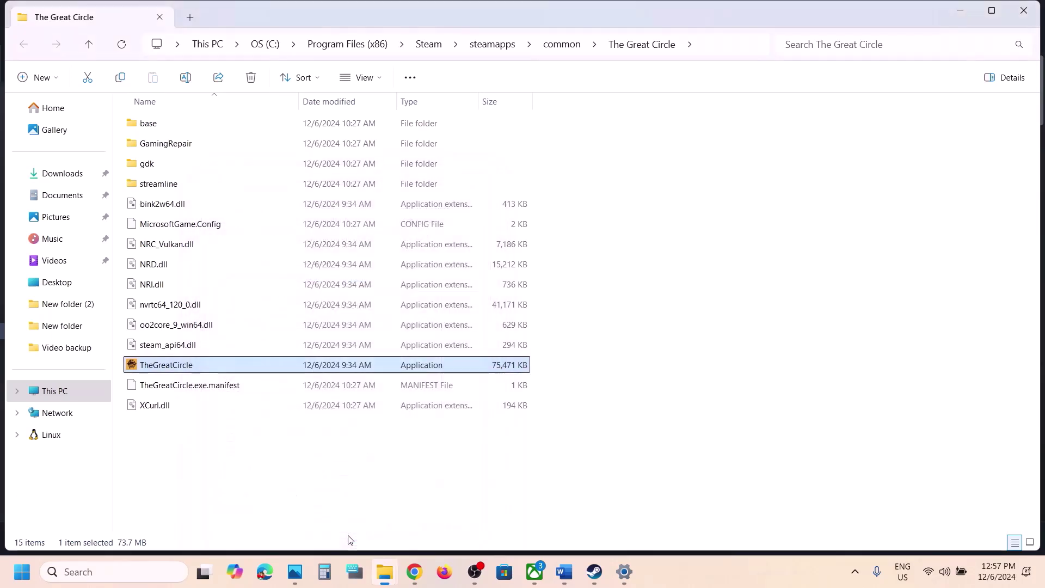
Step: Close the game folder and switch to the Word document to read Step 5 about verifying the game files
click(1023, 10)
scroll(645, 322, down, 3)
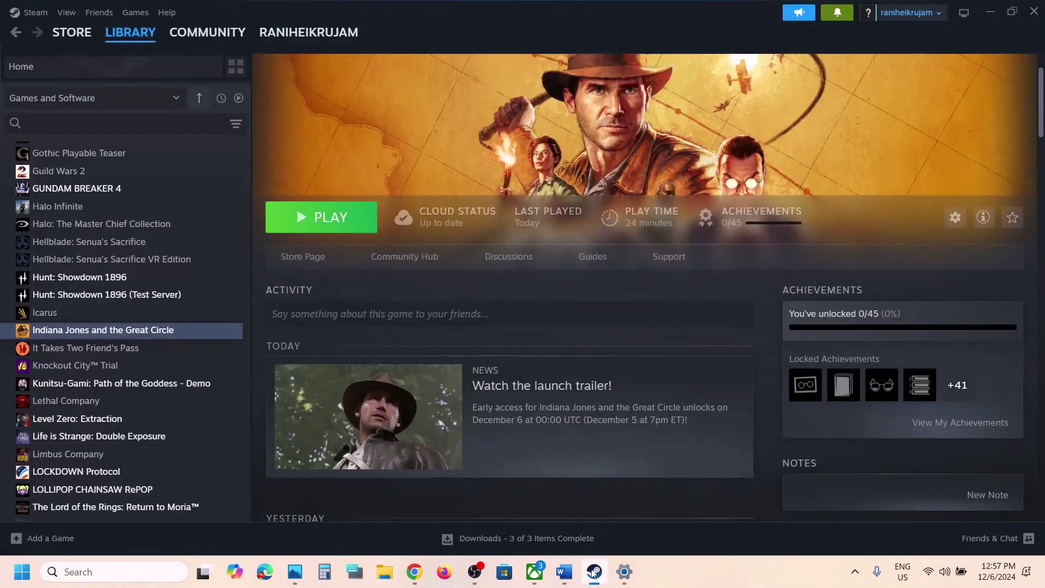
click(564, 571)
scroll(477, 381, down, 4)
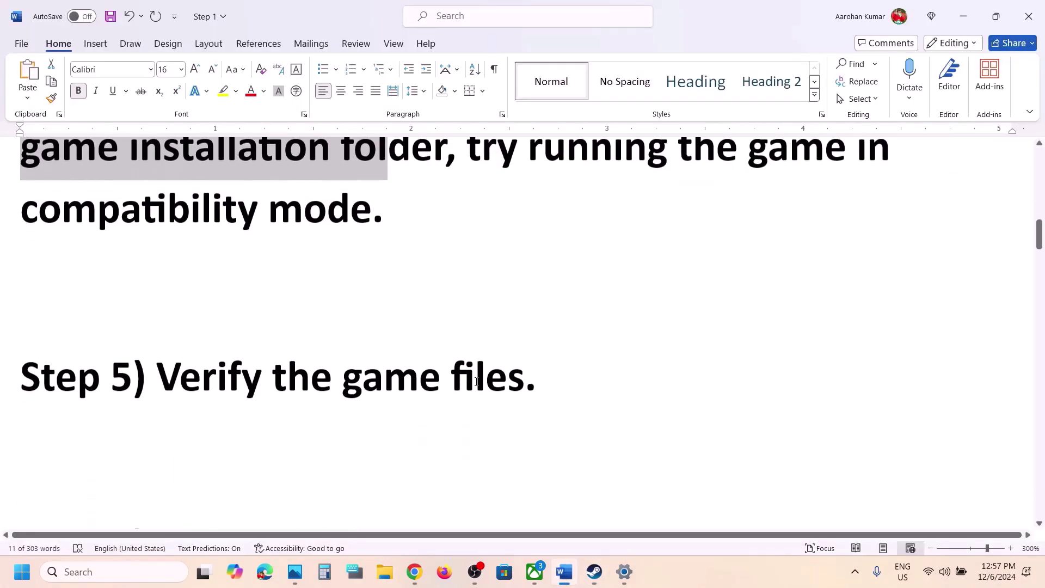
Step: Switch to Steam, view the file verification option in the installed files properties of Indiana Jones and the Great Circle, and close the properties
click(595, 572)
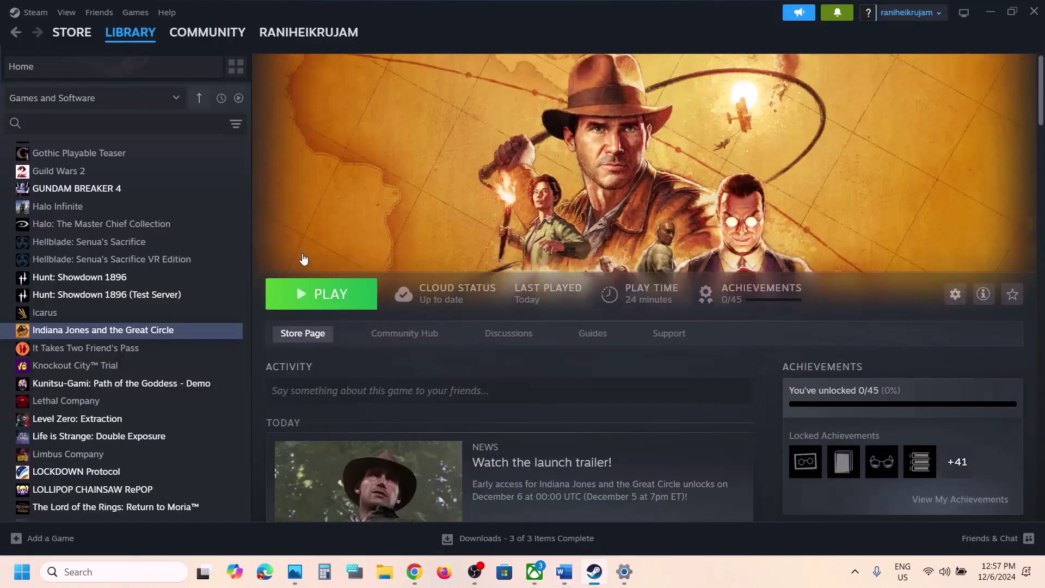
right_click(140, 330)
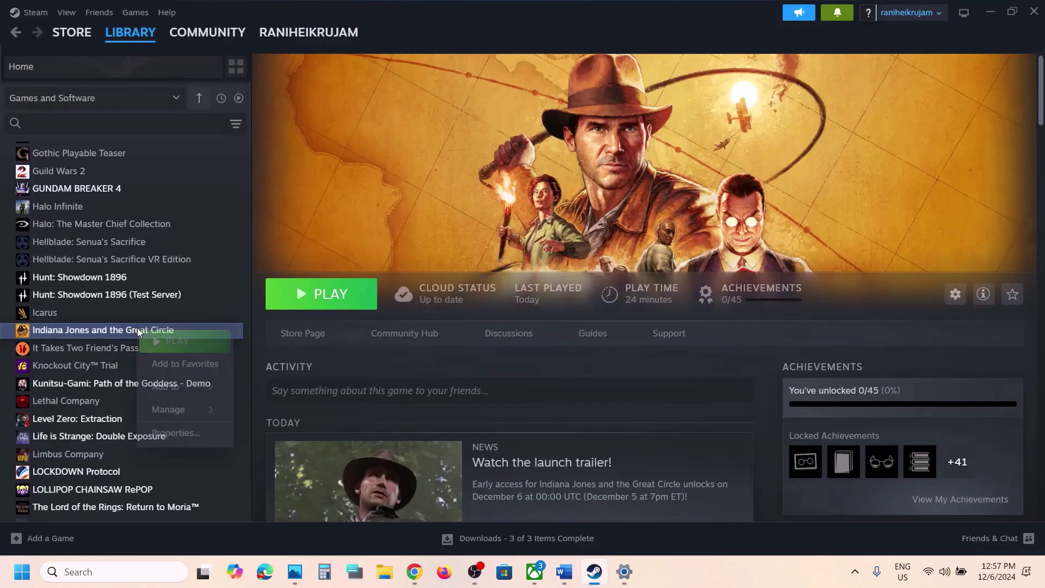
click(178, 433)
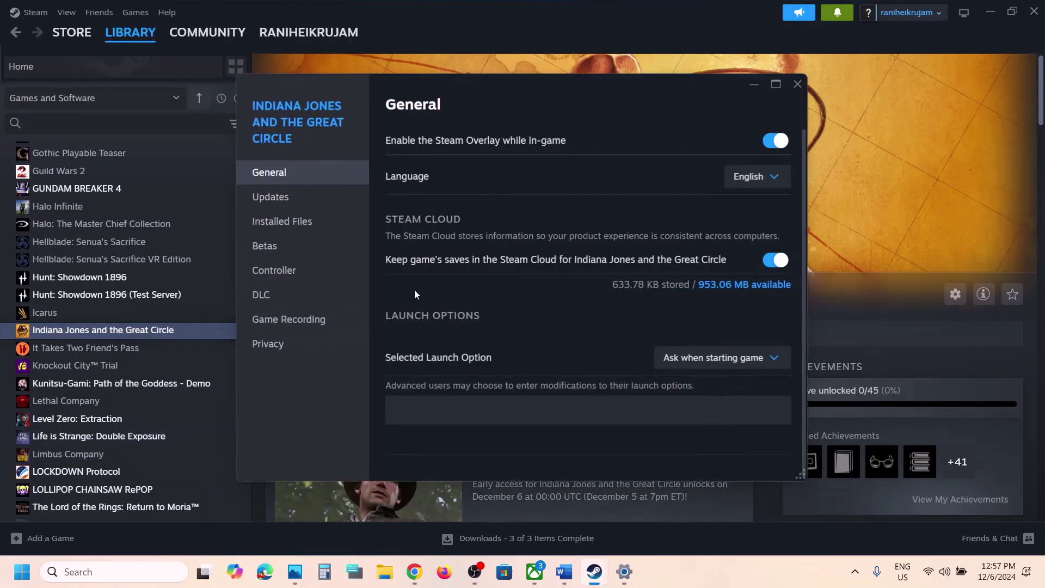
click(313, 230)
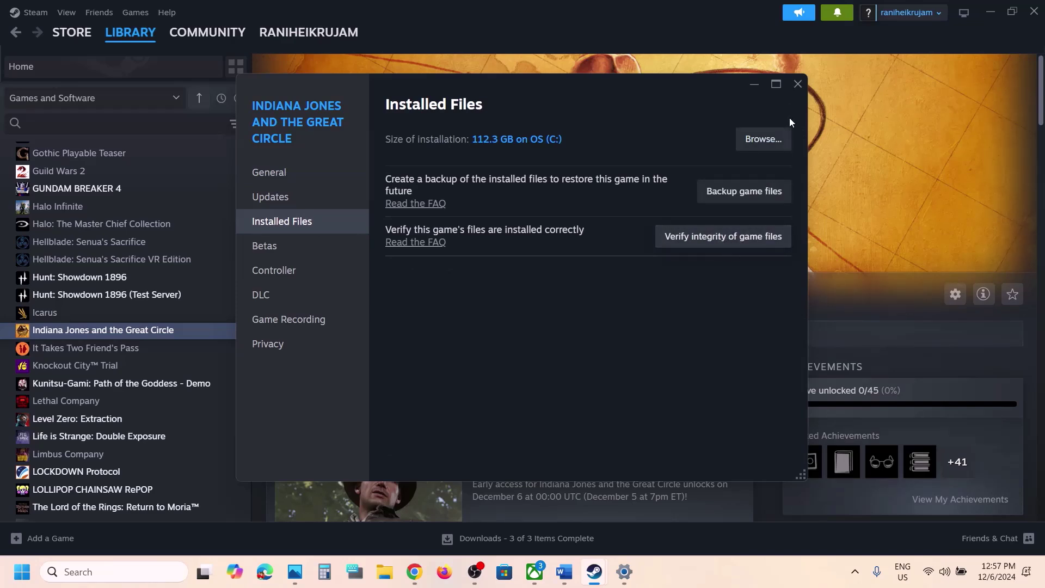
click(797, 84)
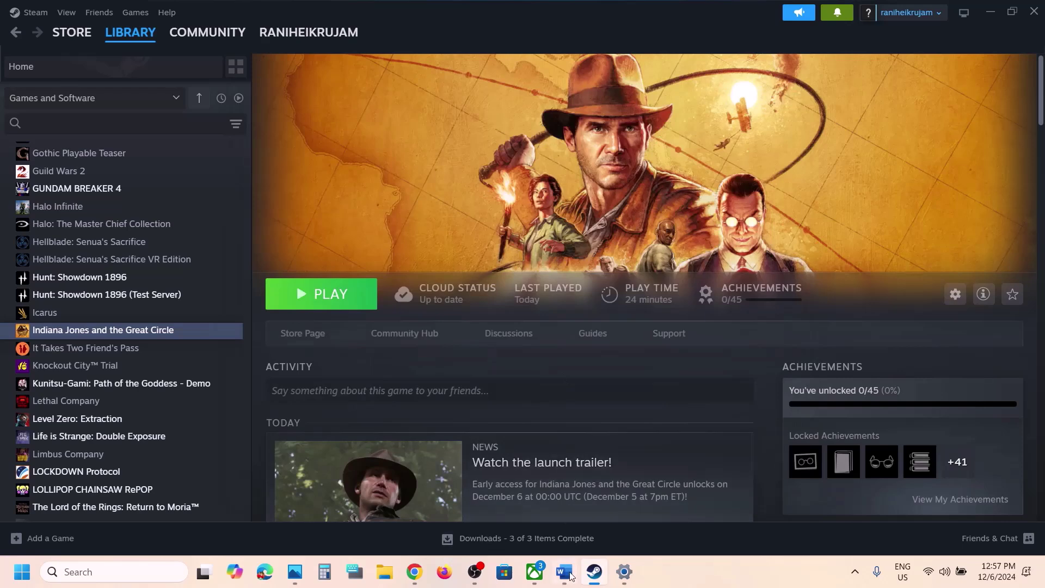
Step: Return to the Word document and highlight the Step 6 text about allowing the game exe through the antivirus program, Windows Security and Firewall
click(570, 581)
scroll(443, 373, down, 4)
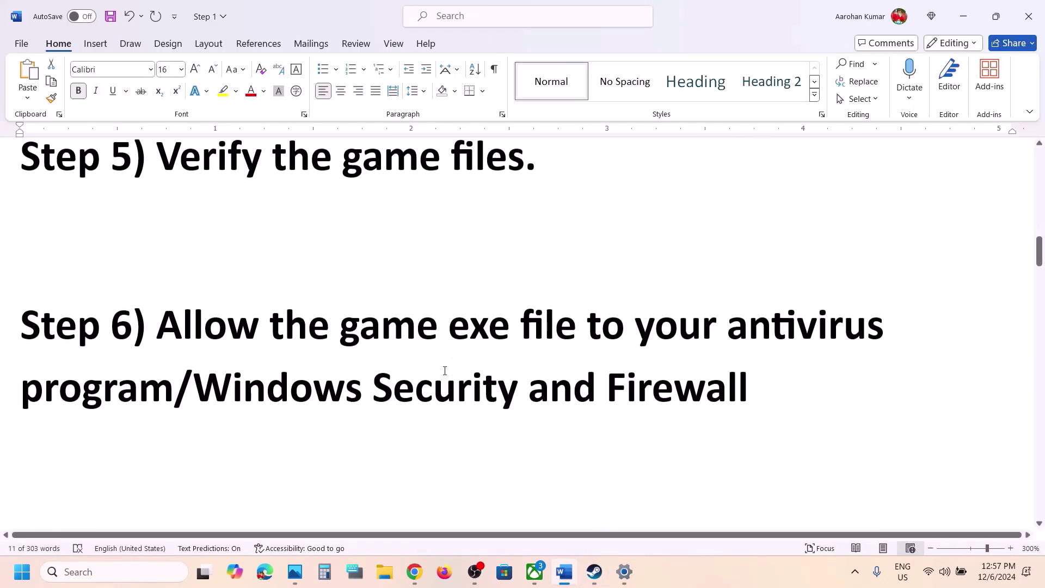
drag(164, 318, 175, 383)
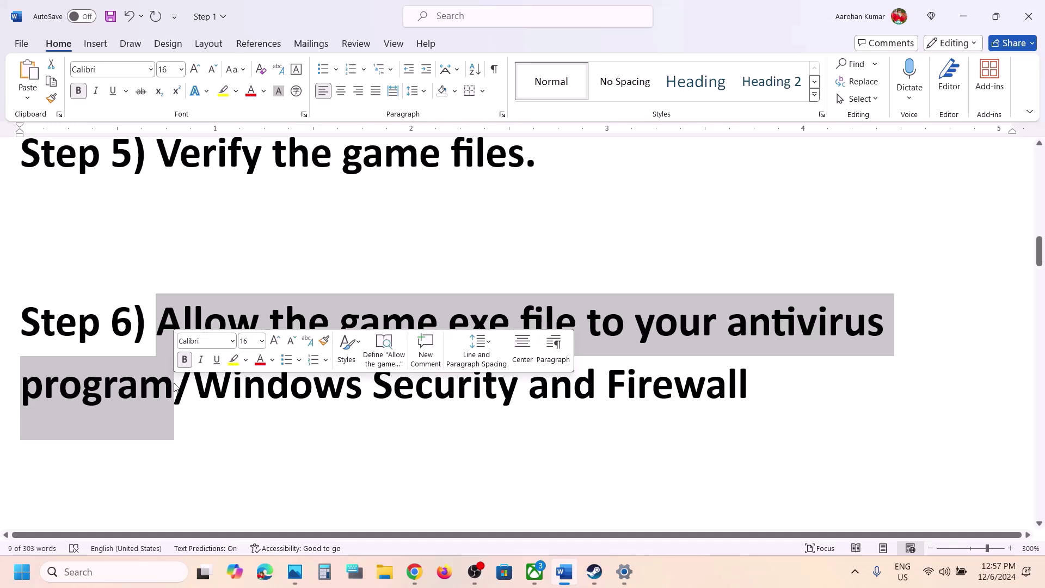
click(231, 398)
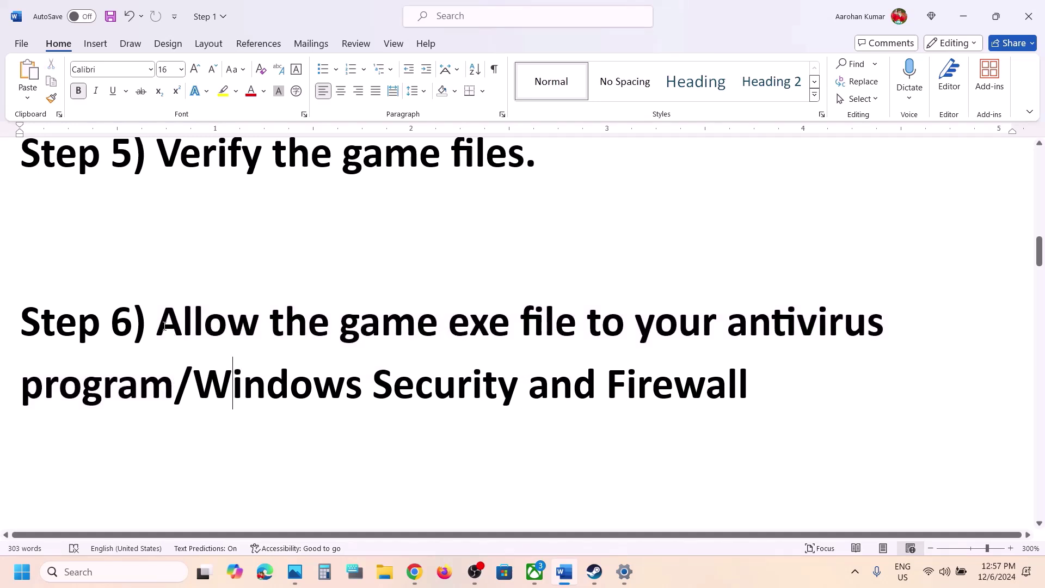
drag(160, 322, 174, 386)
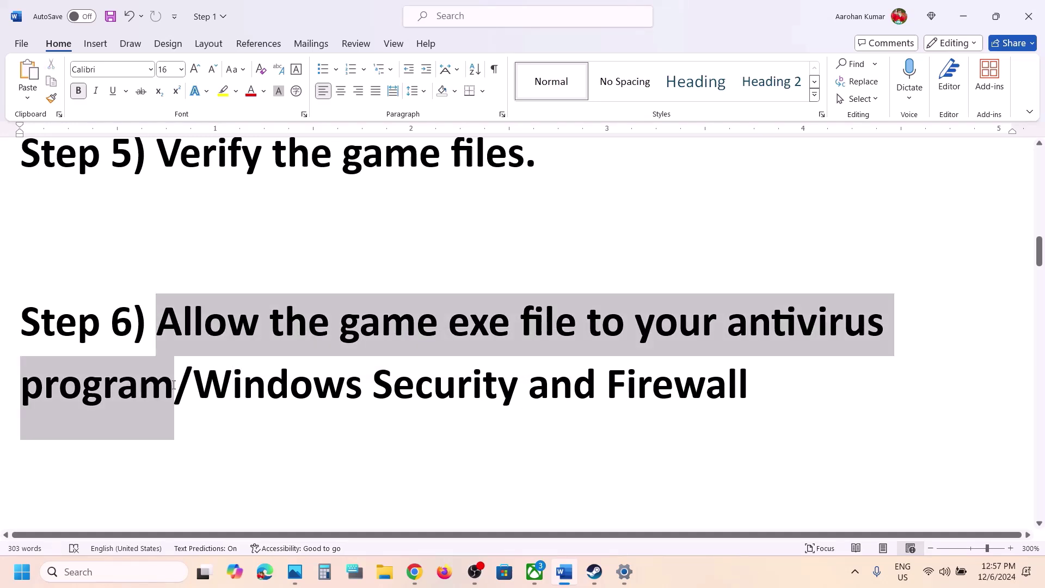
click(174, 385)
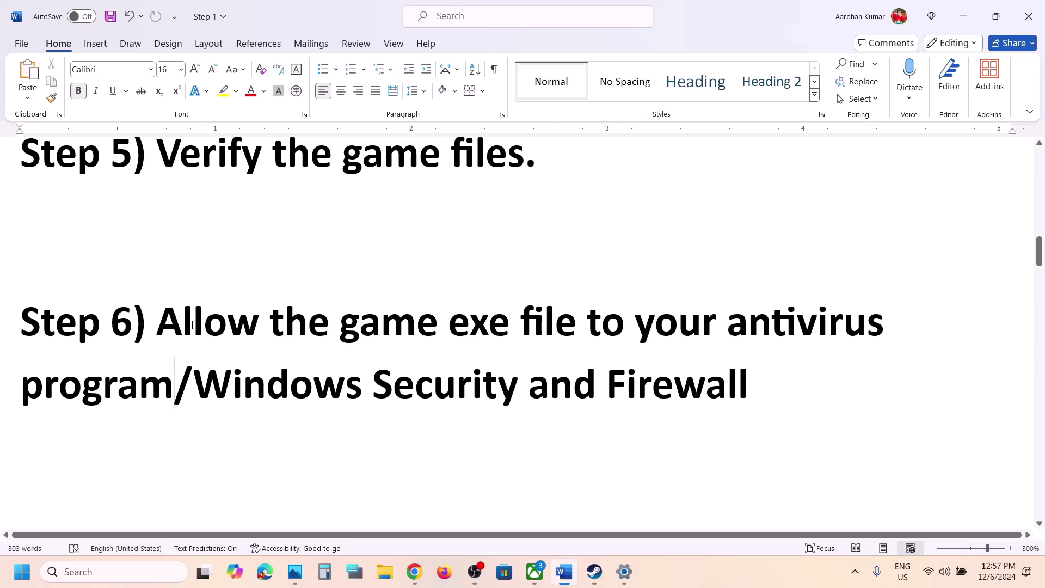
drag(171, 328, 701, 393)
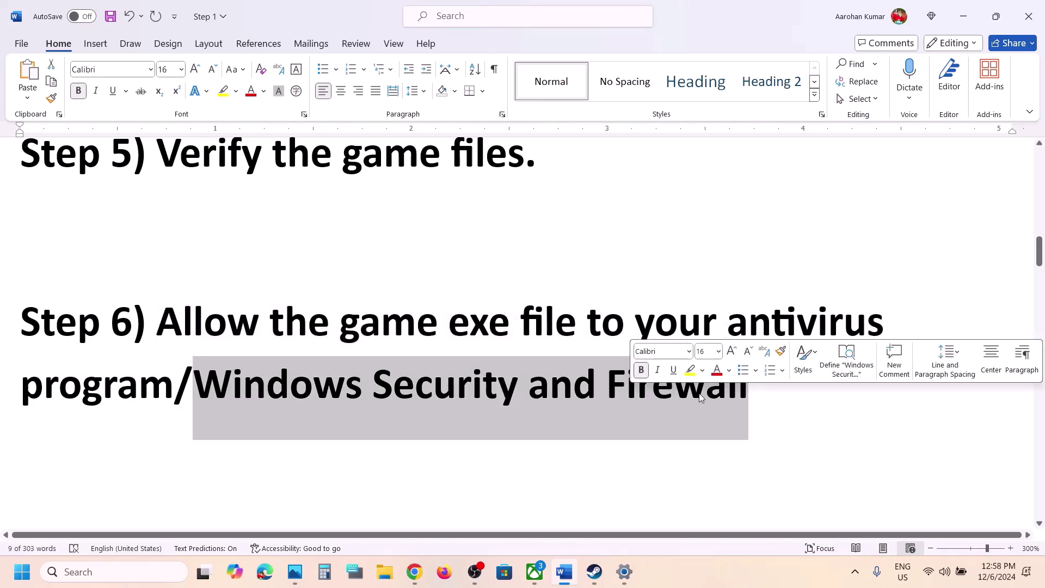
Step: Switch to Settings and open the apps allowed through Controlled folder access under Windows Security's ransomware protection
key(alt+Tab)
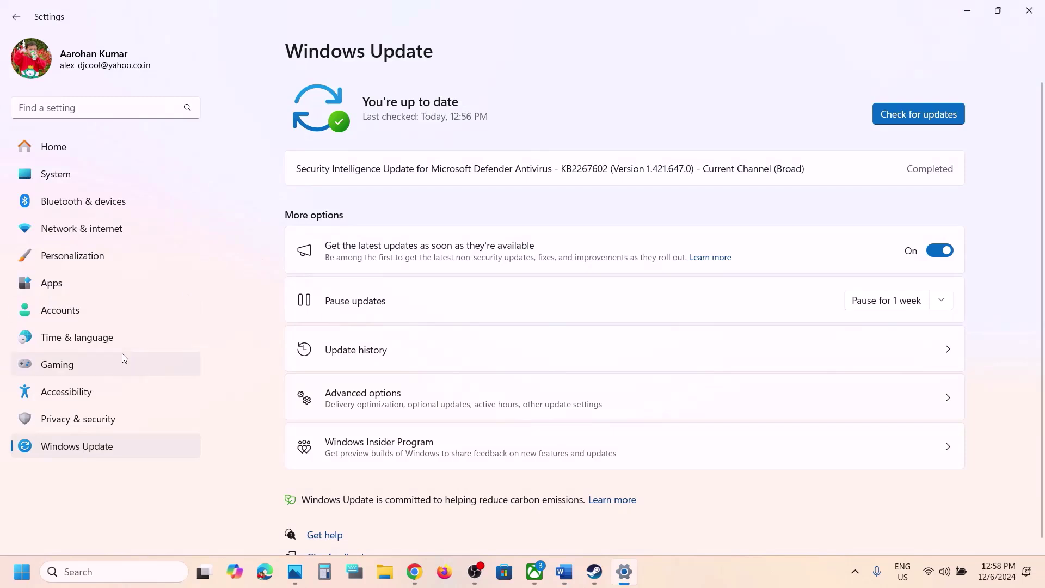
click(93, 419)
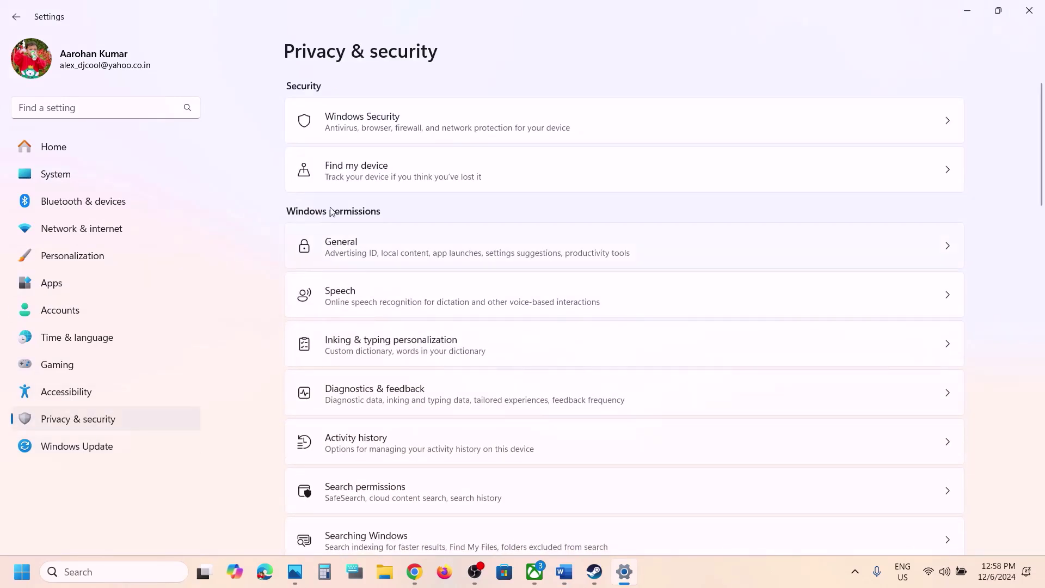
click(401, 131)
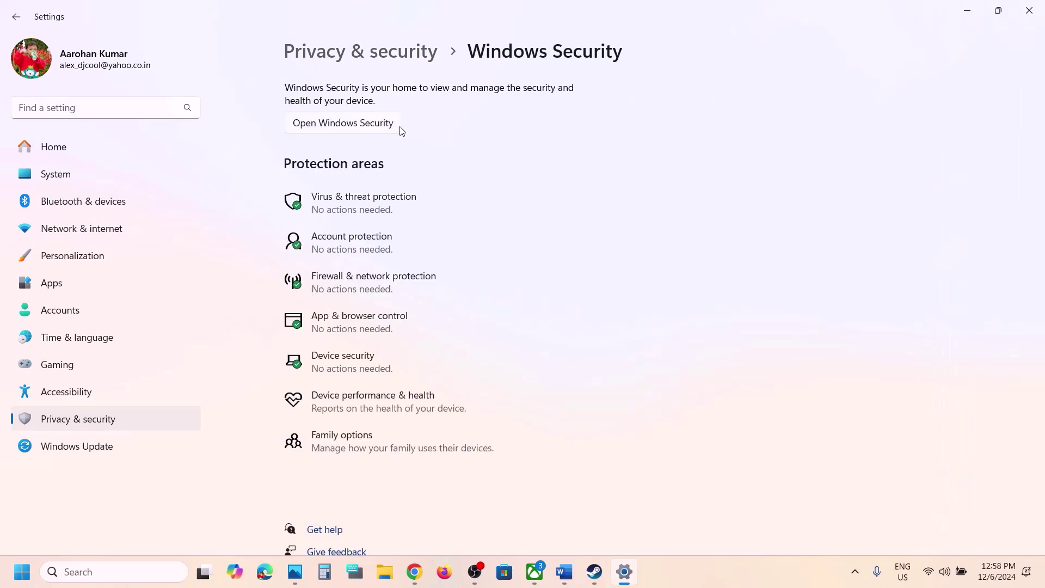
click(402, 204)
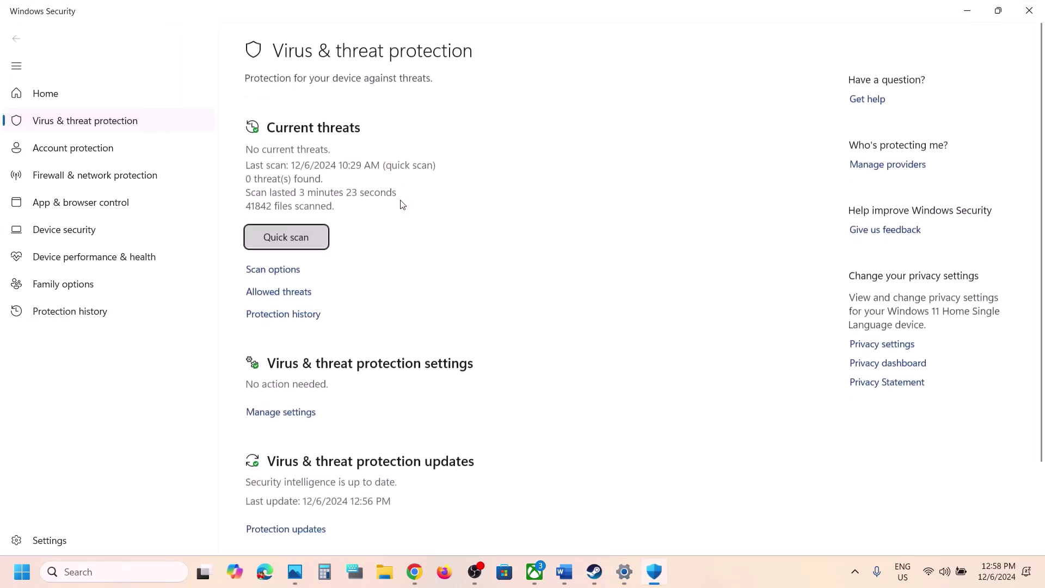
scroll(387, 283, down, 2)
click(325, 508)
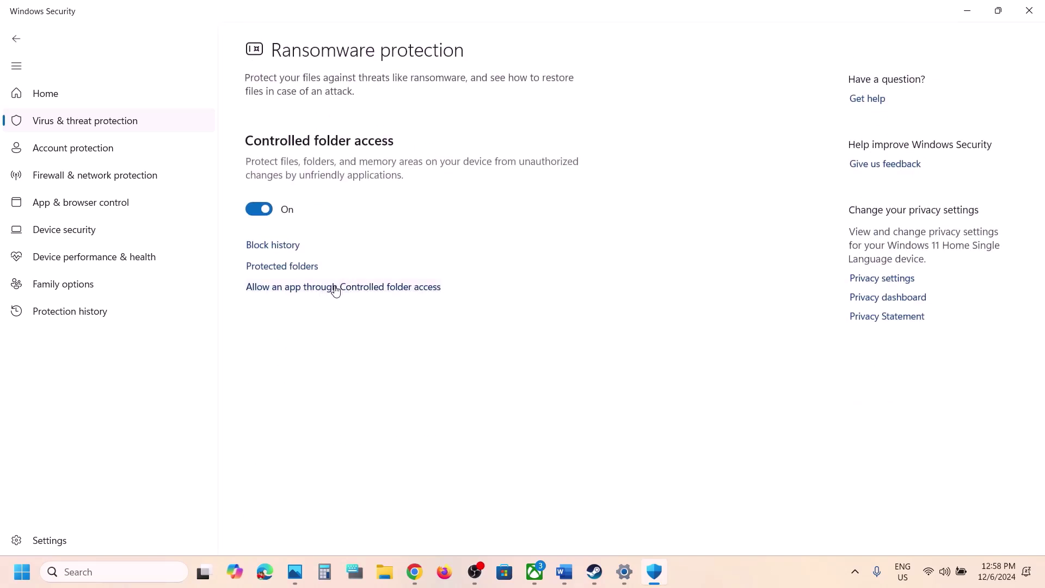
click(336, 289)
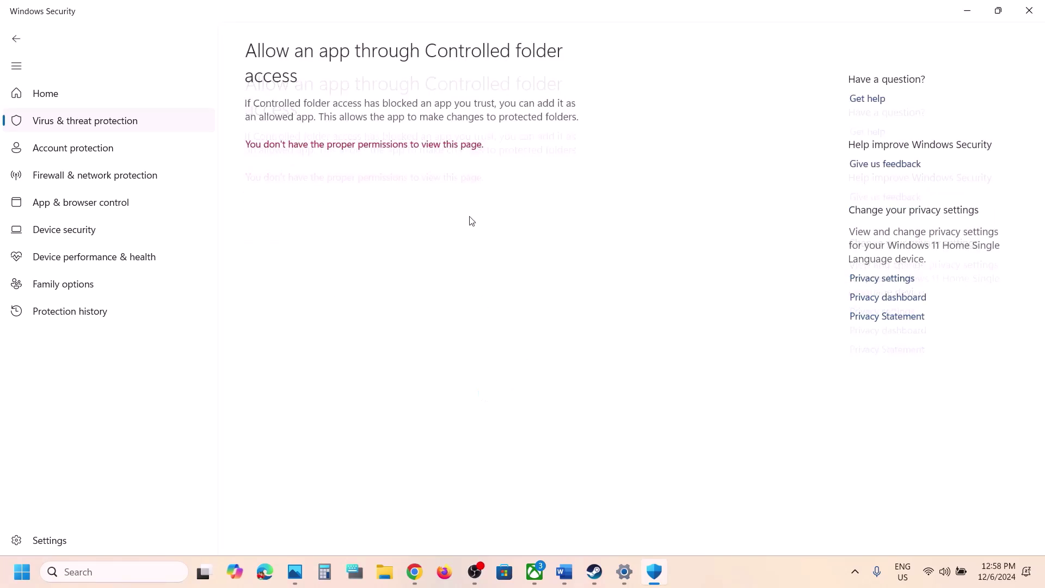
Step: Add the TheGreatCircle application from Steam's steamapps\common\The Great Circle folder to the apps allowed through Controlled folder access
click(353, 38)
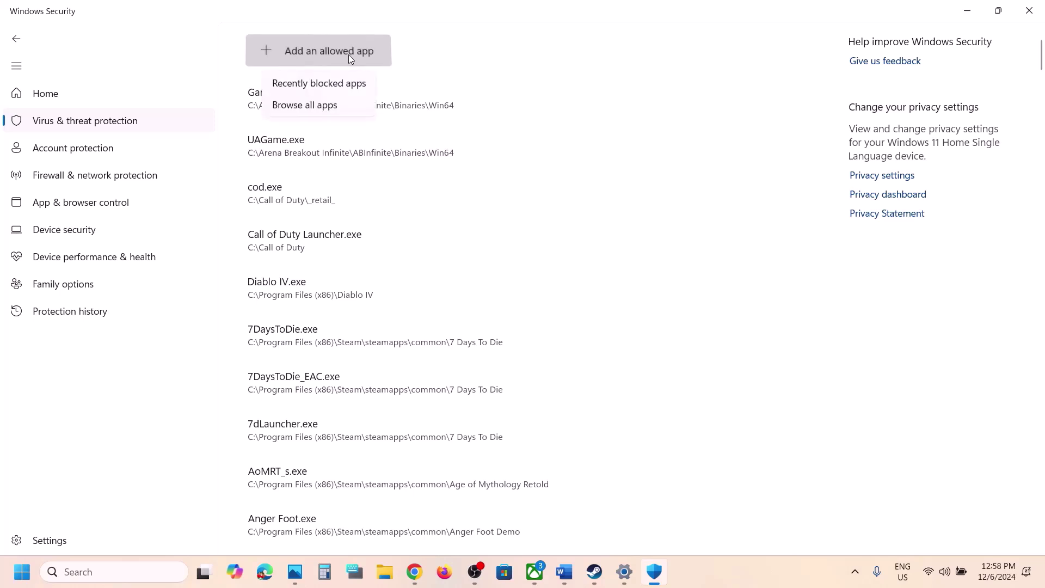
click(334, 103)
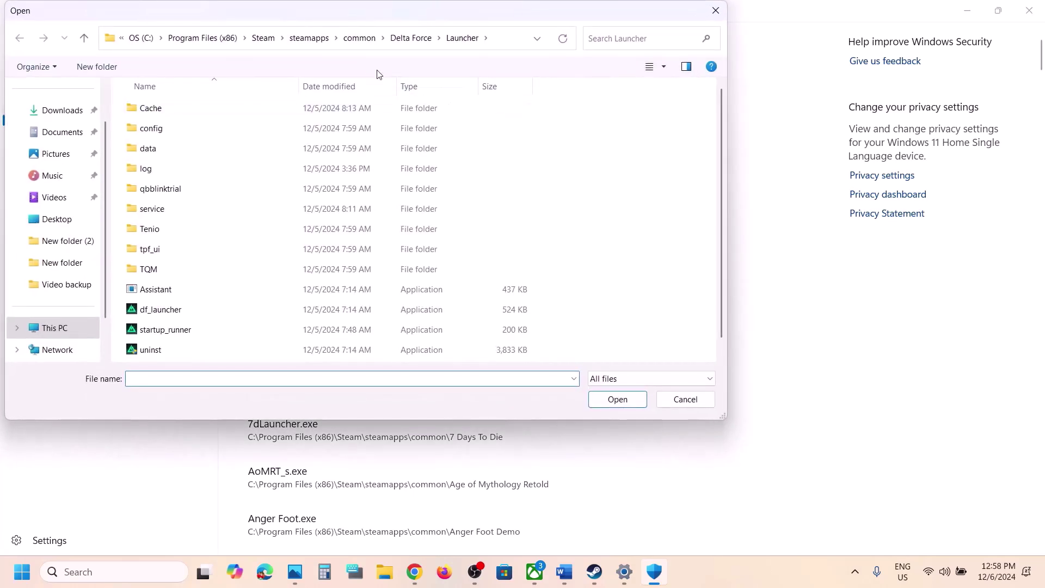
click(361, 40)
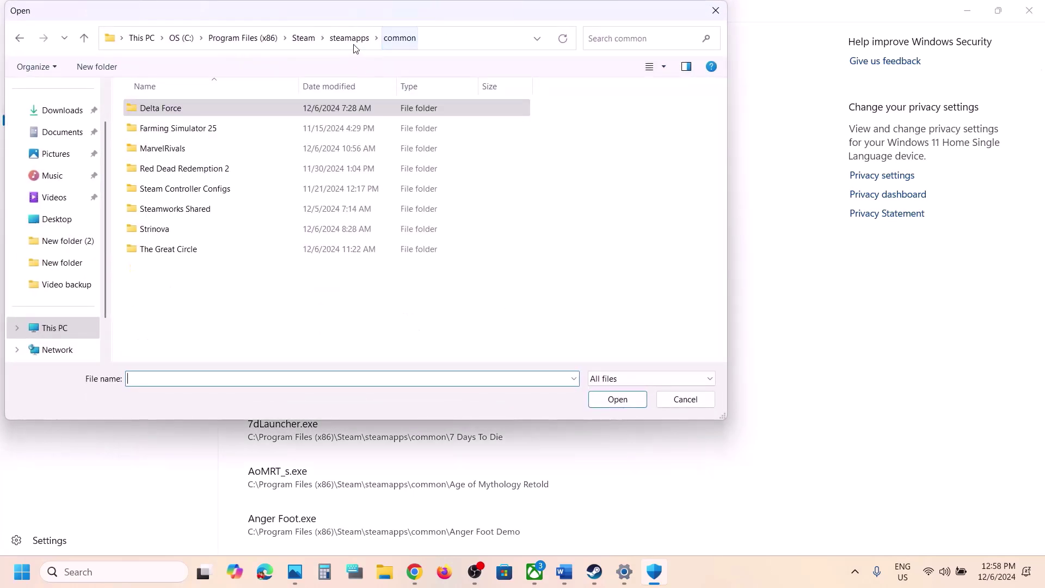
double_click(207, 253)
click(186, 194)
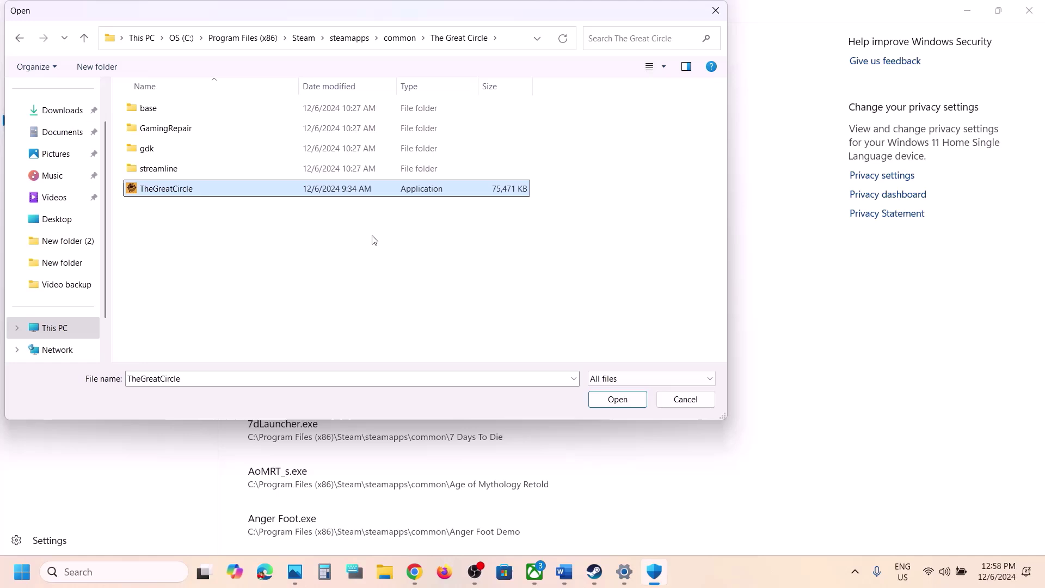
click(592, 401)
Step: Switch to Control Panel, open the apps allowed through Windows Defender Firewall, and unlock the list for changes
click(128, 571)
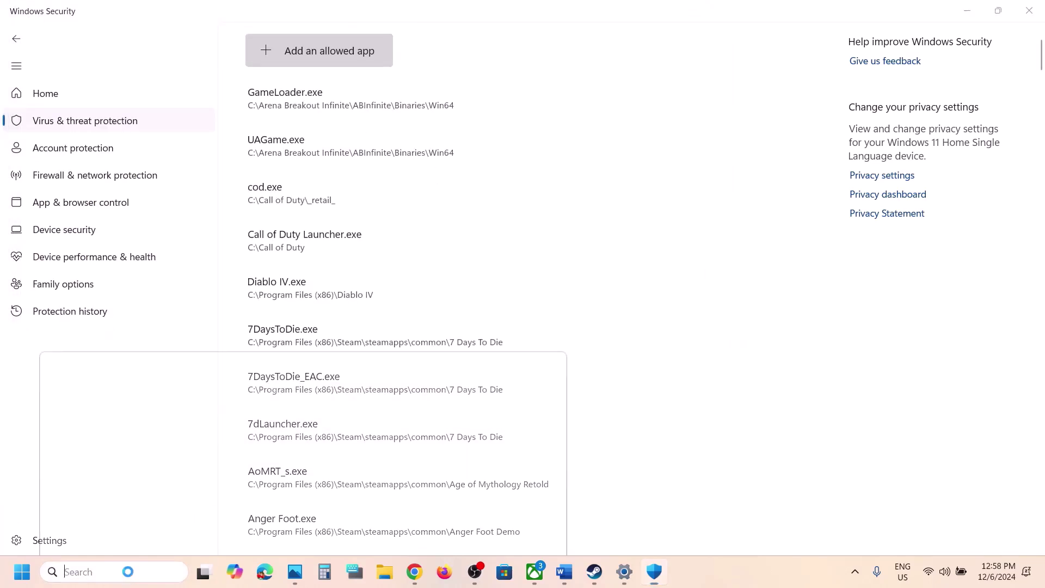
text(control)
key(Return)
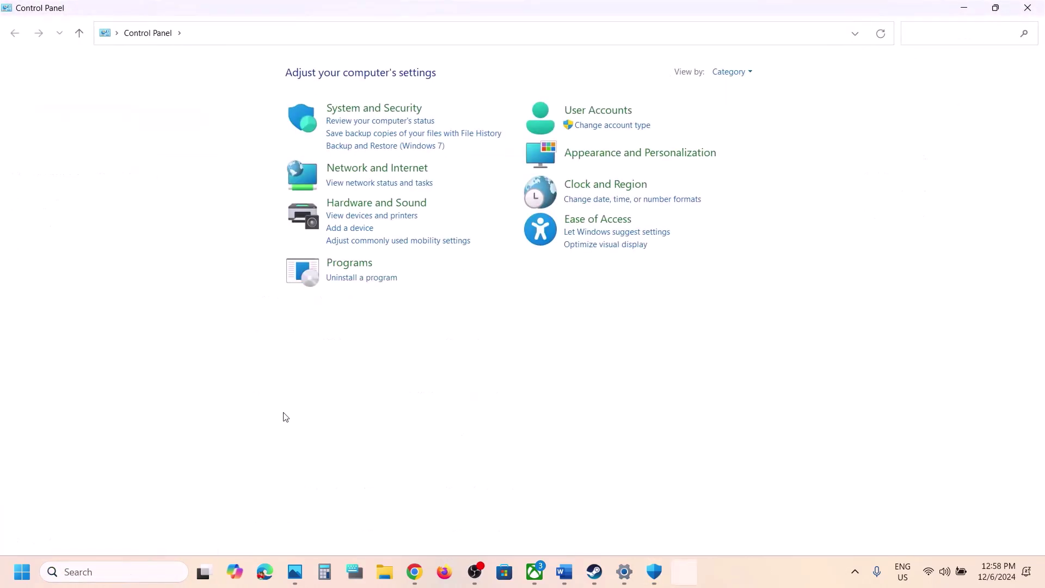
click(358, 109)
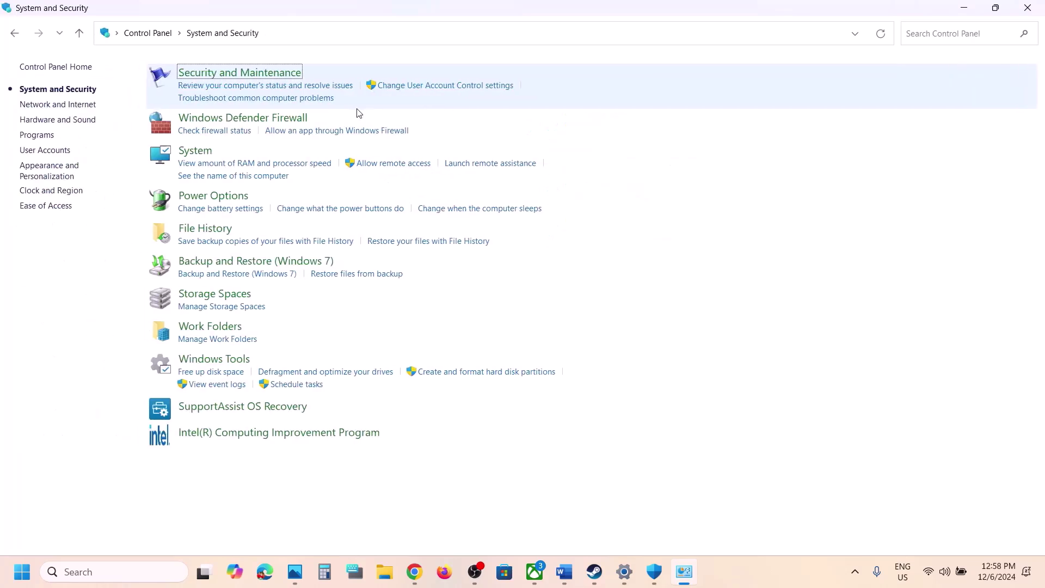
click(254, 121)
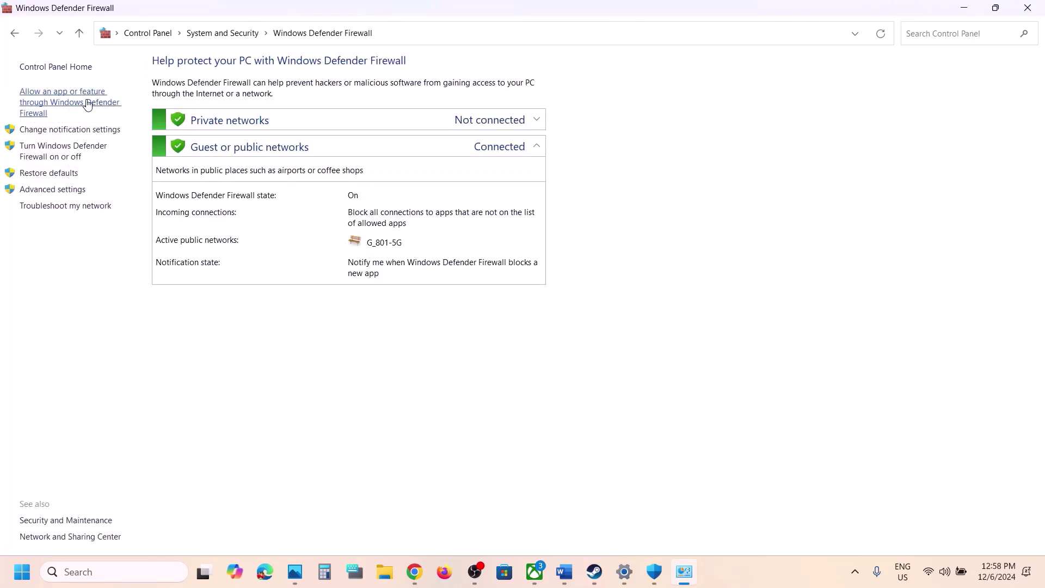
click(94, 102)
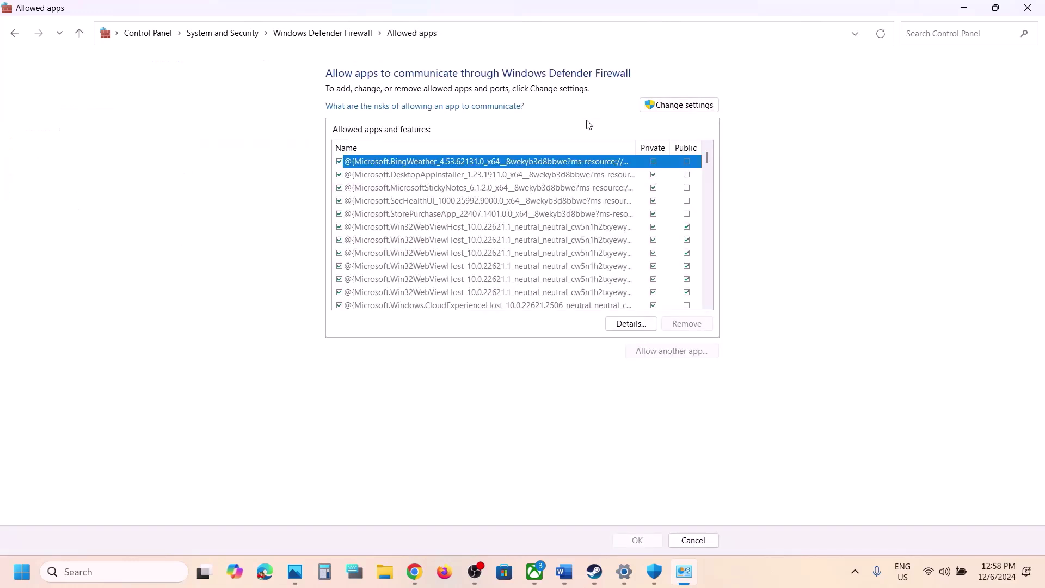
click(673, 104)
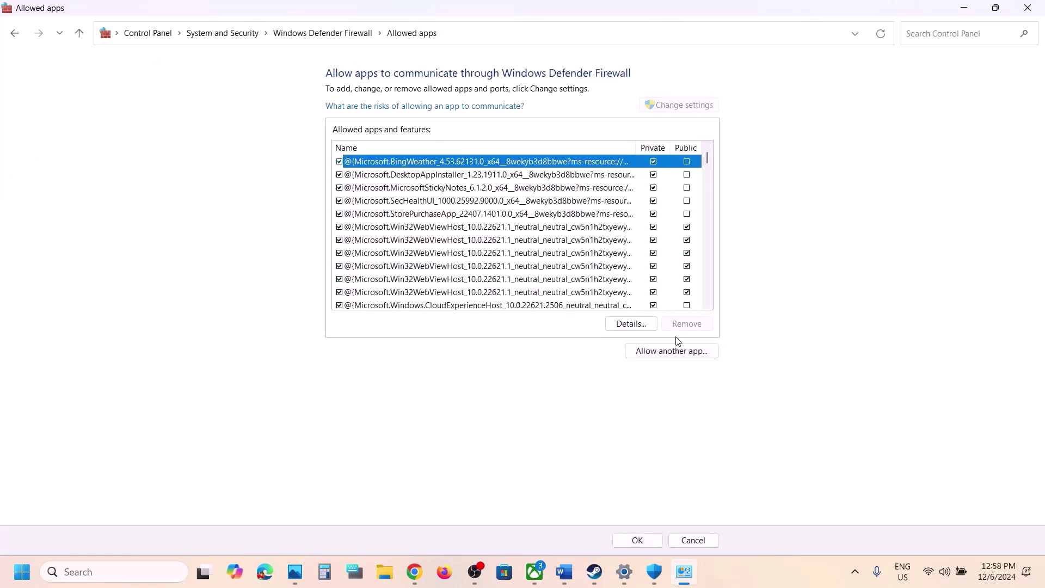
Step: Try to add the TheGreatCircle application from steamapps\common\The Great Circle to the firewall's allowed apps, then close the add dialog
click(670, 352)
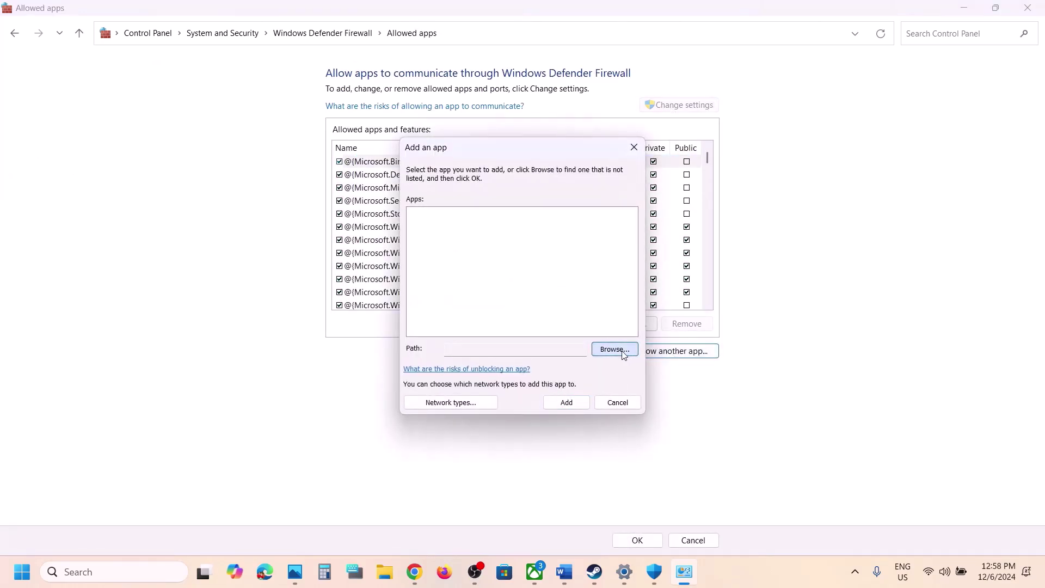
click(615, 349)
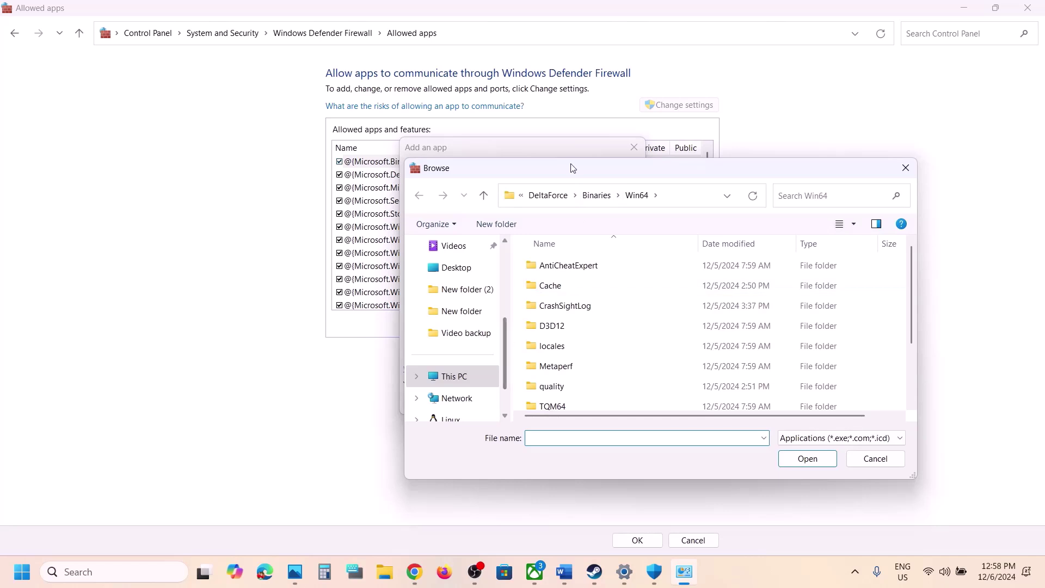
click(542, 196)
click(556, 200)
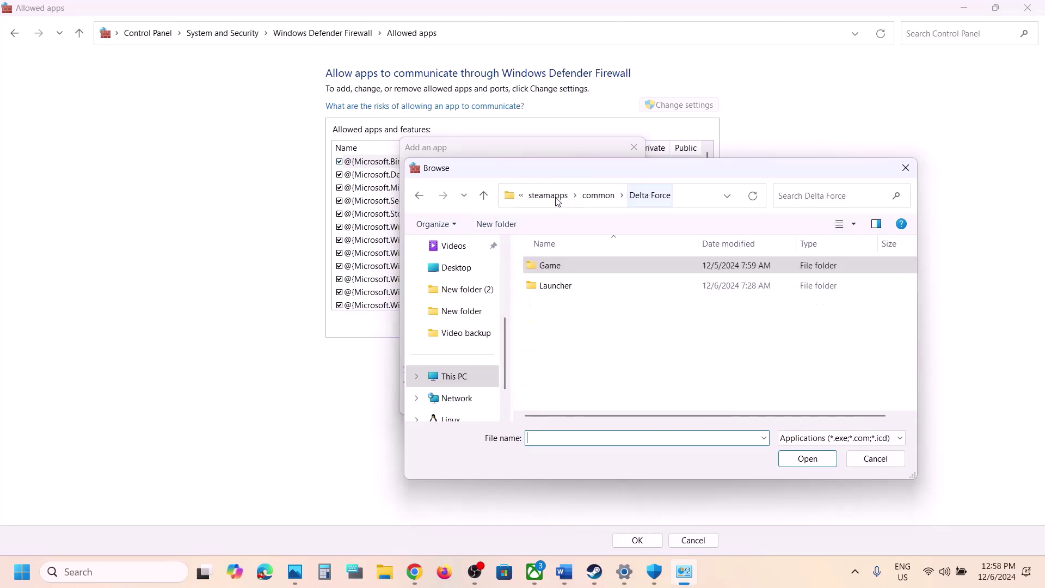
click(589, 203)
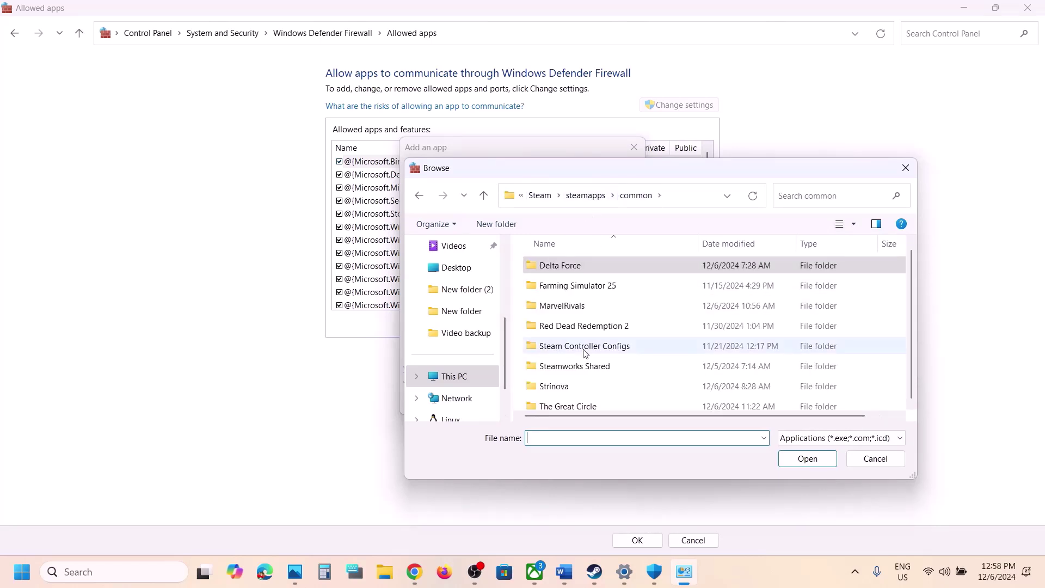
double_click(579, 405)
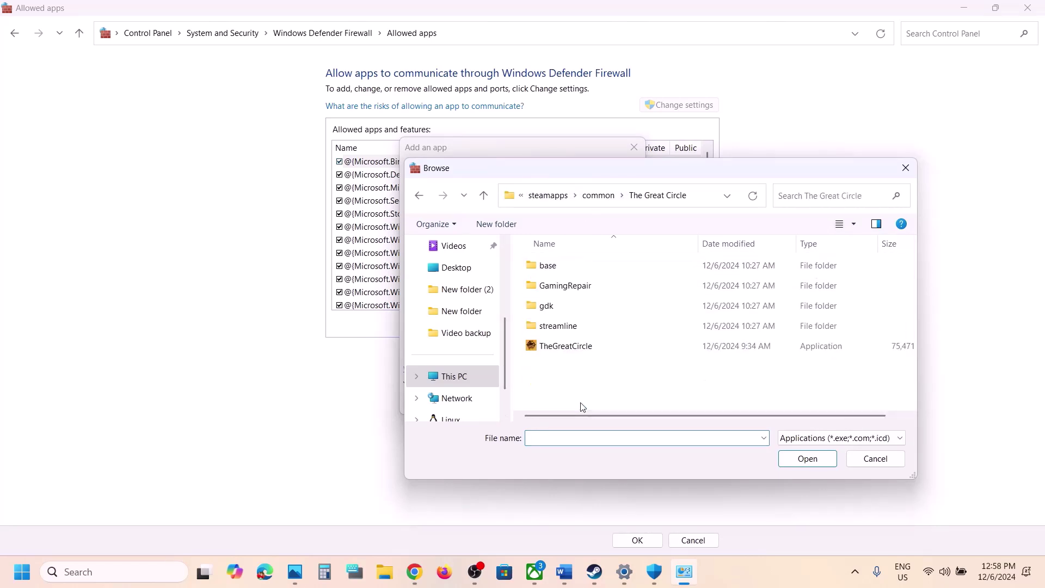
click(574, 352)
click(808, 460)
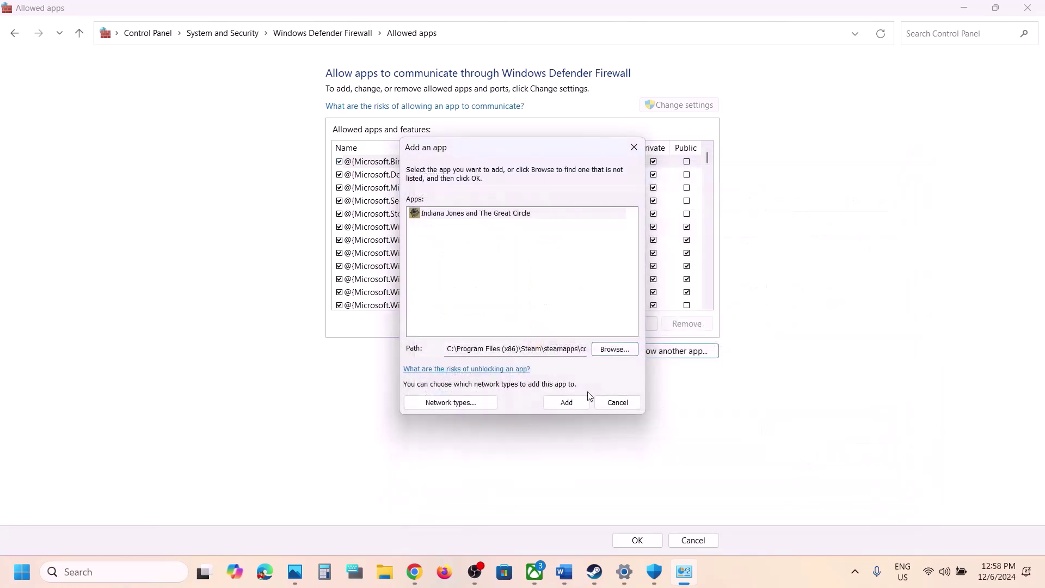
click(572, 402)
click(636, 336)
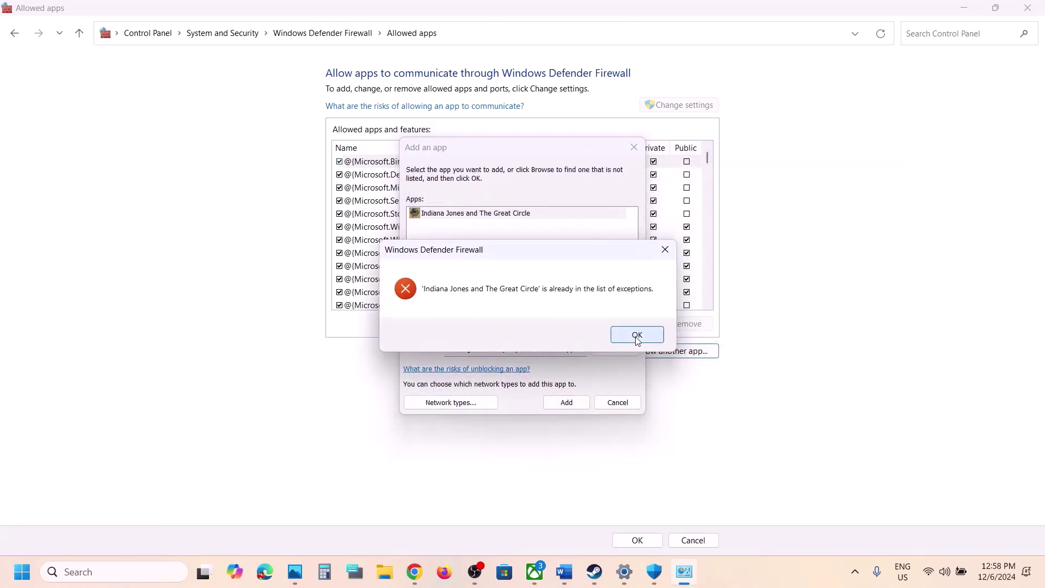
click(634, 147)
Step: Check the private and public network access of Indiana Jones and the Great Circle in the allowed apps list, then close Control Panel
click(443, 266)
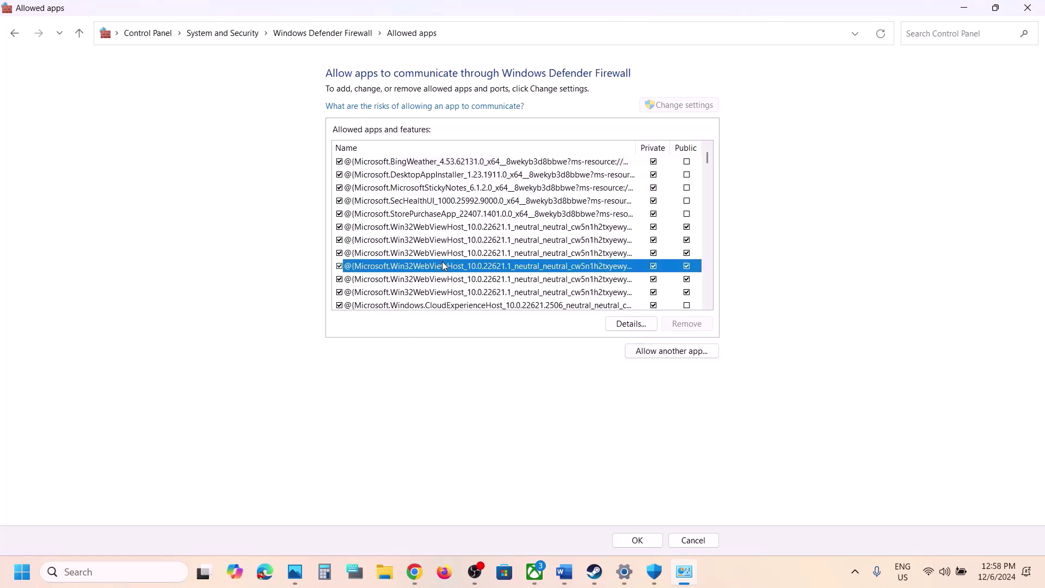
key(i)
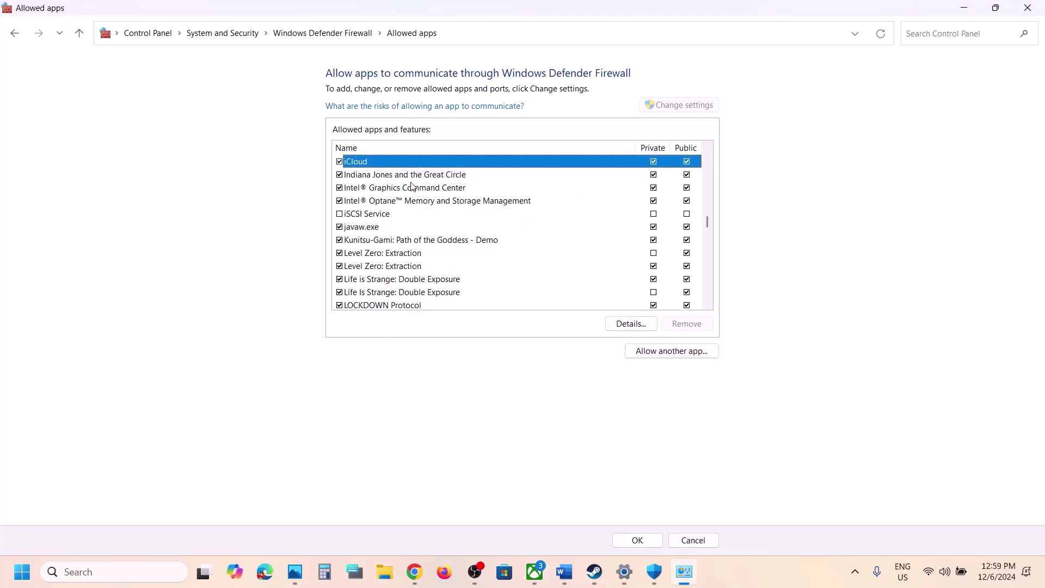
click(409, 179)
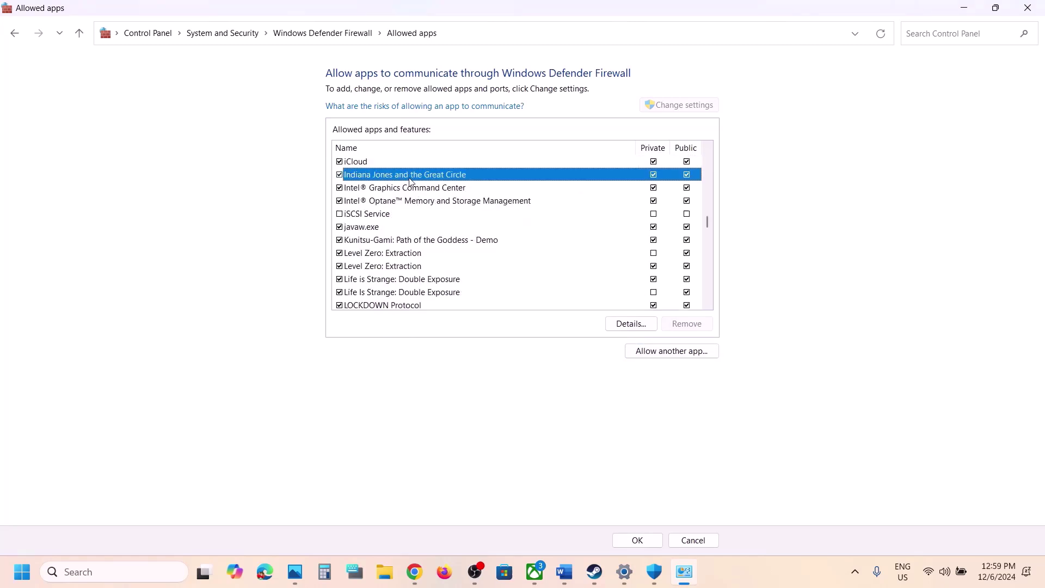
click(1027, 8)
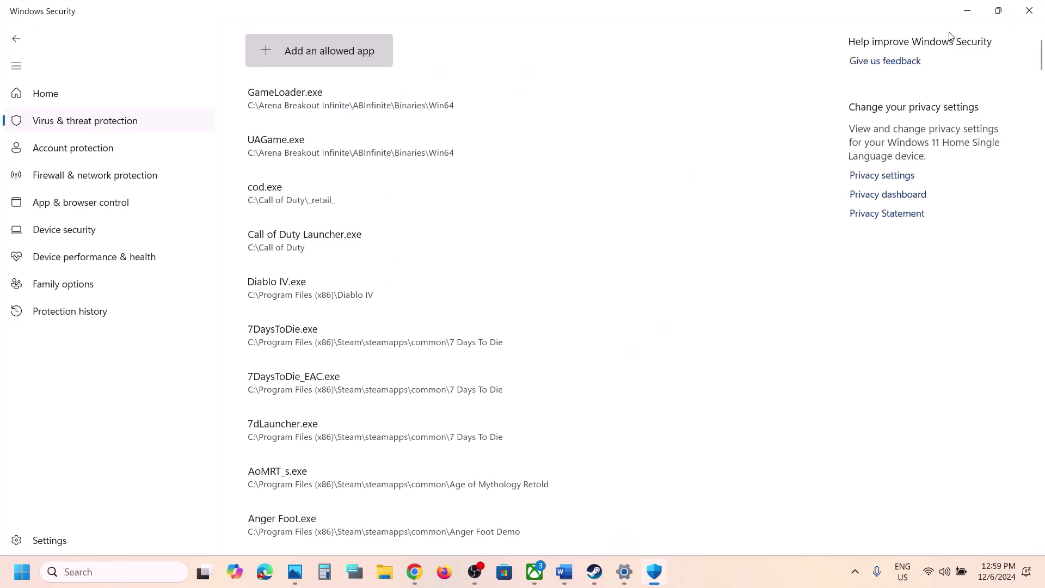
Step: Close Windows Security and Settings, and read Step 7 about deleting the game folder in the Word document
click(1029, 16)
click(1028, 17)
scroll(509, 394, down, 3)
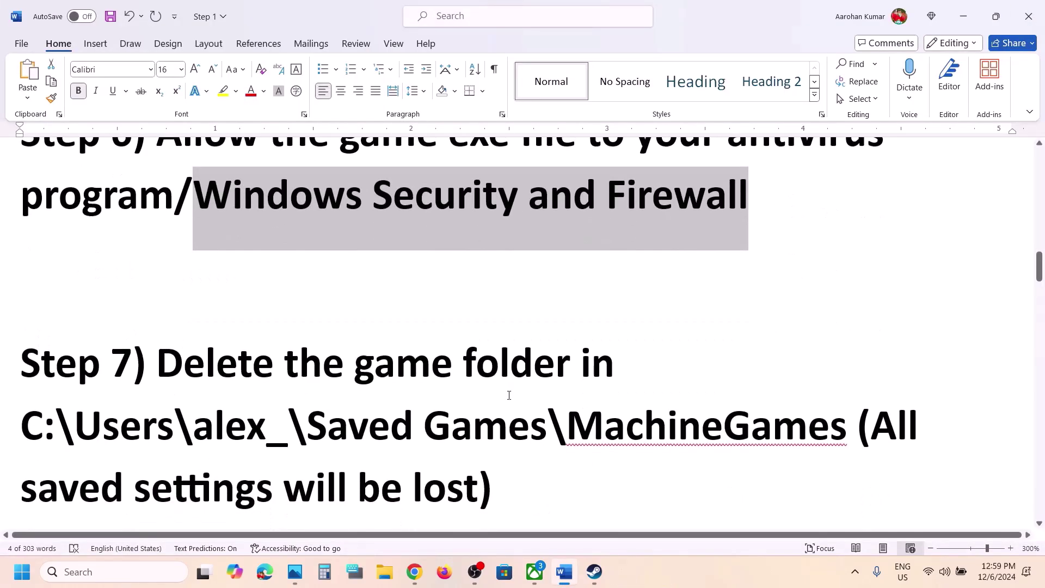
scroll(509, 394, down, 2)
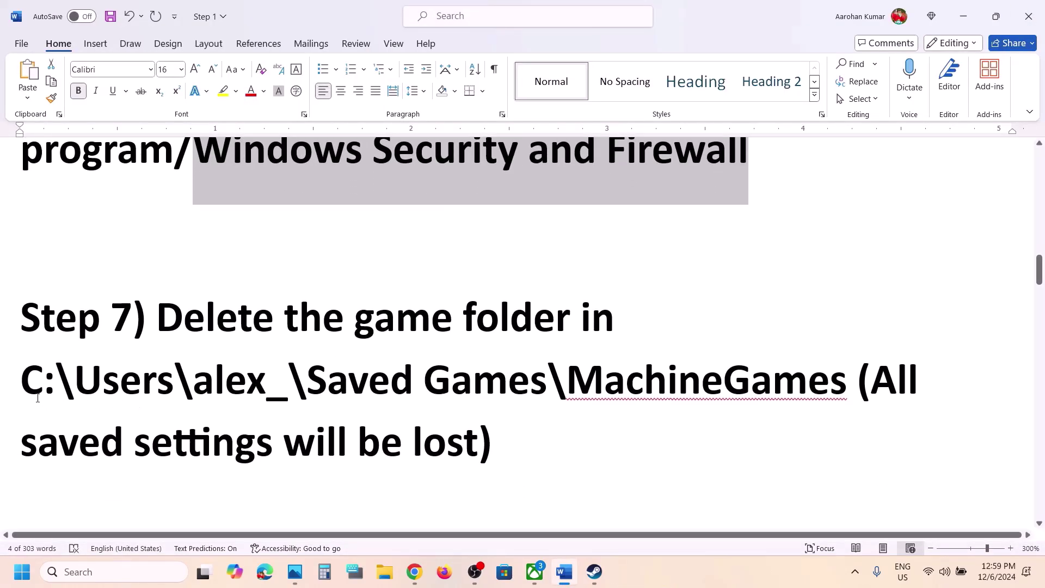
Step: Switch to File Explorer and open the Saved Games folder inside the user's profile folder under C:\Users
click(384, 577)
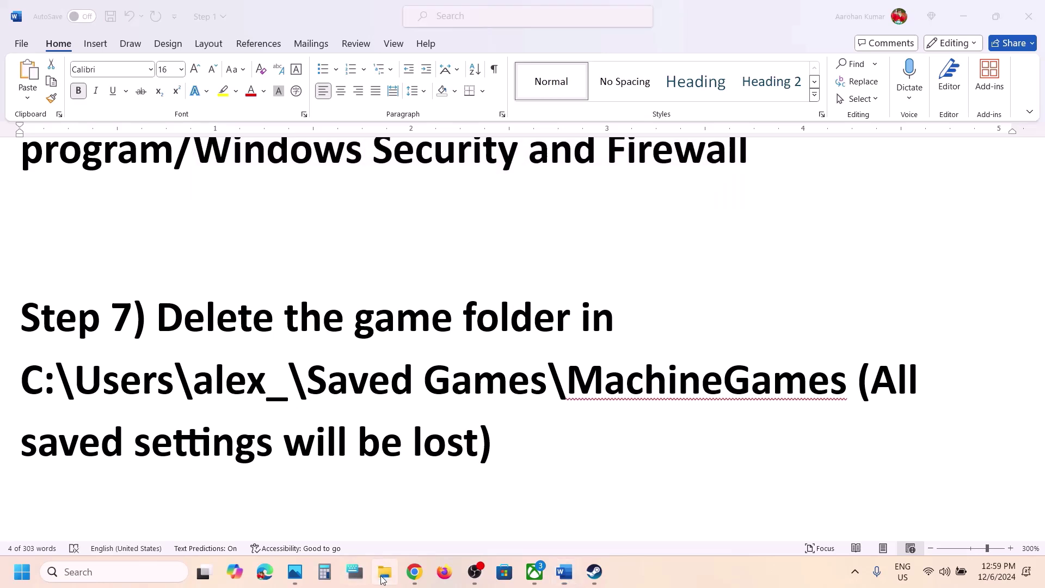
click(69, 390)
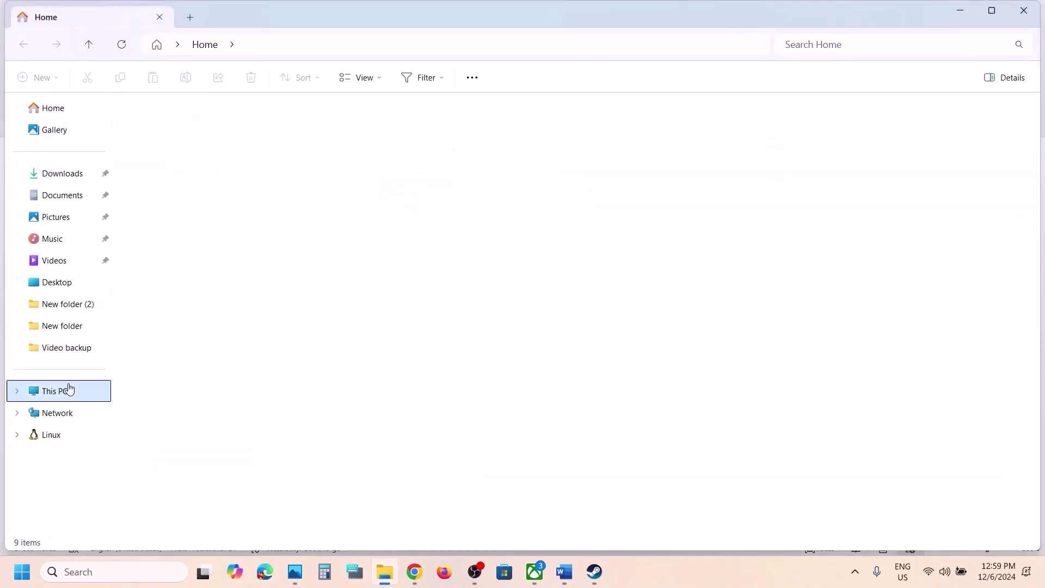
double_click(227, 150)
scroll(214, 261, down, 1)
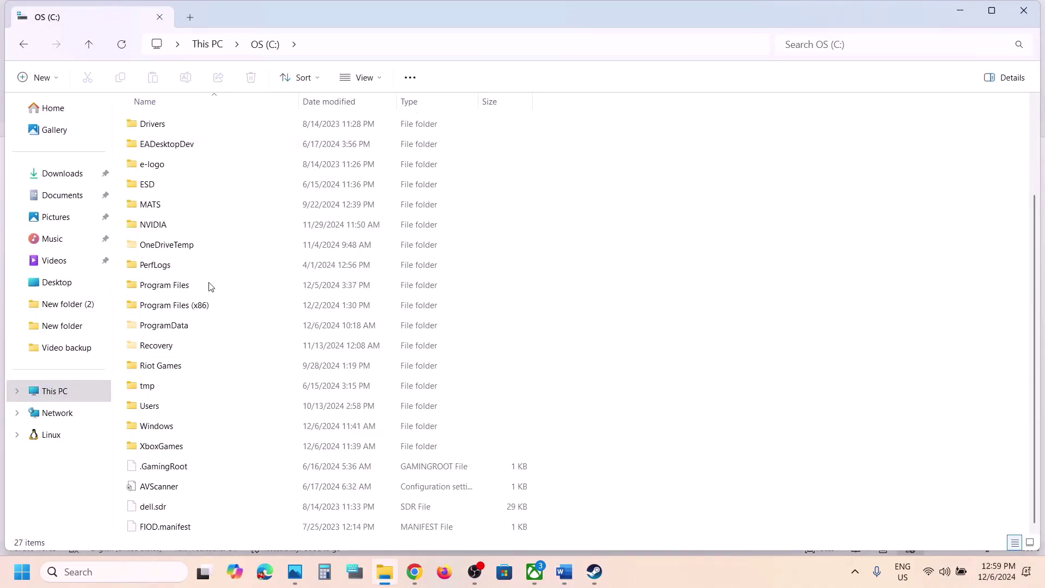
double_click(164, 407)
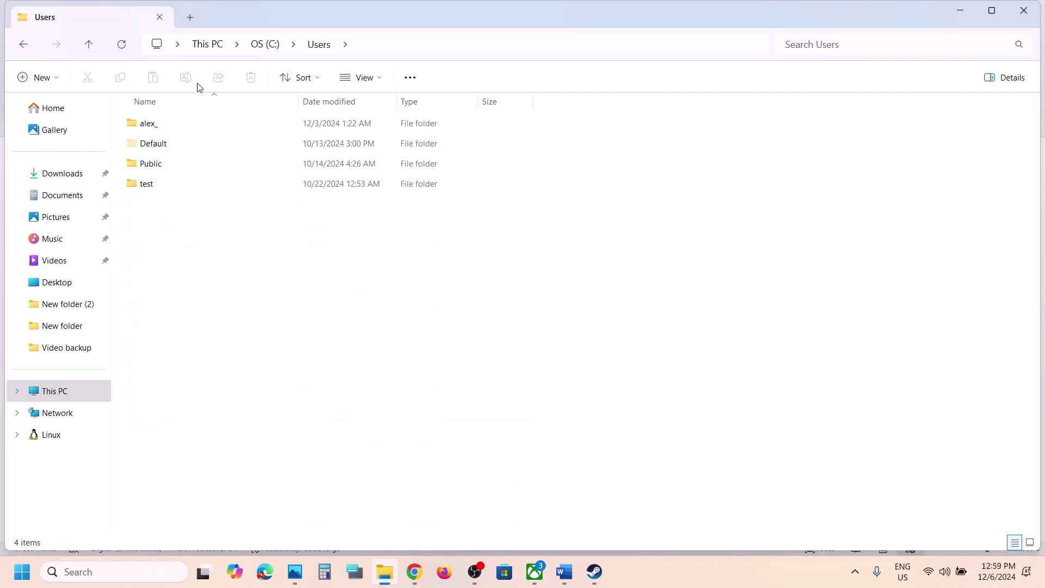
click(190, 125)
double_click(200, 133)
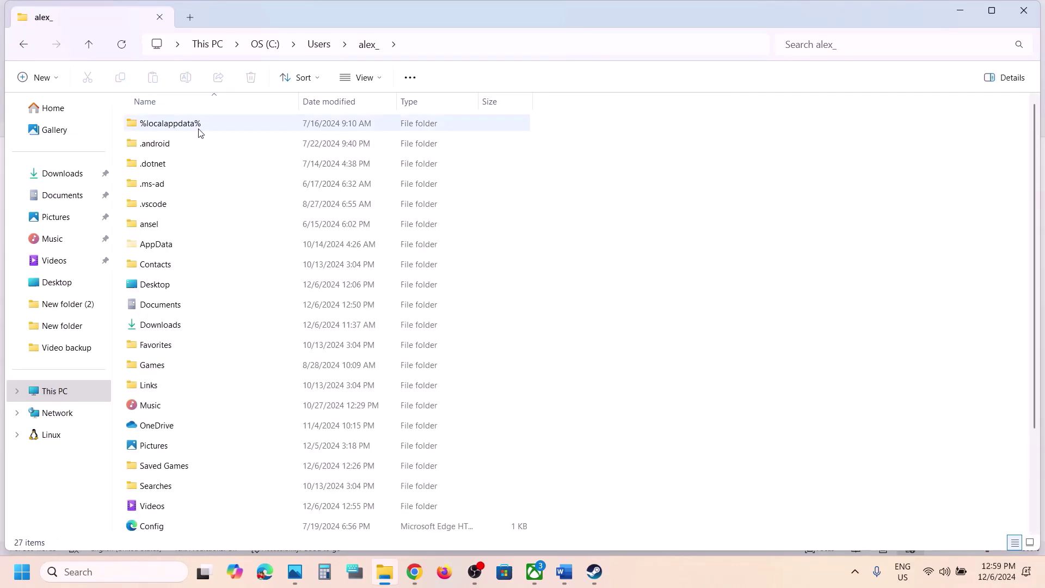
scroll(196, 255, down, 2)
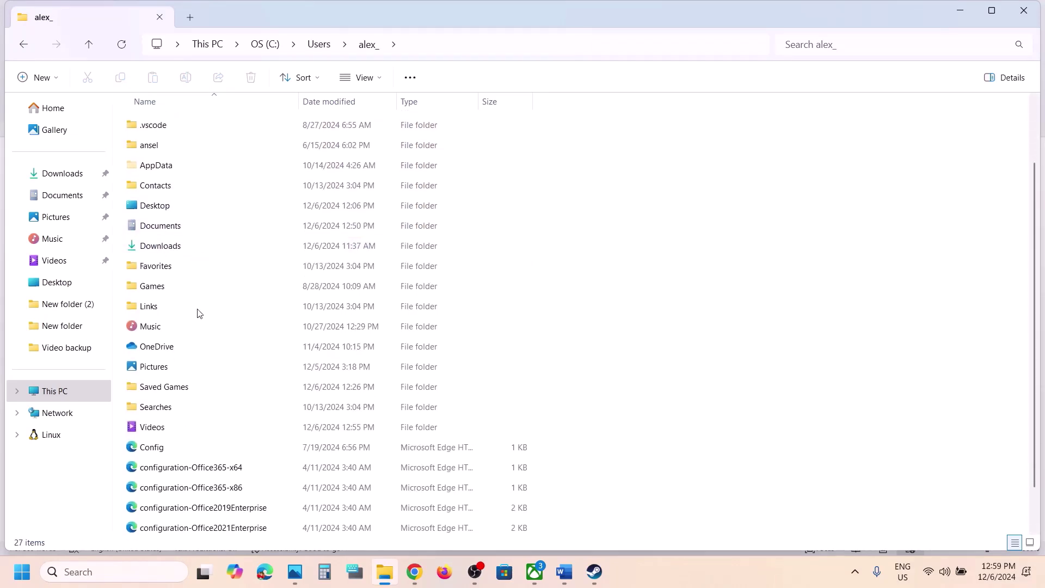
click(167, 392)
double_click(193, 389)
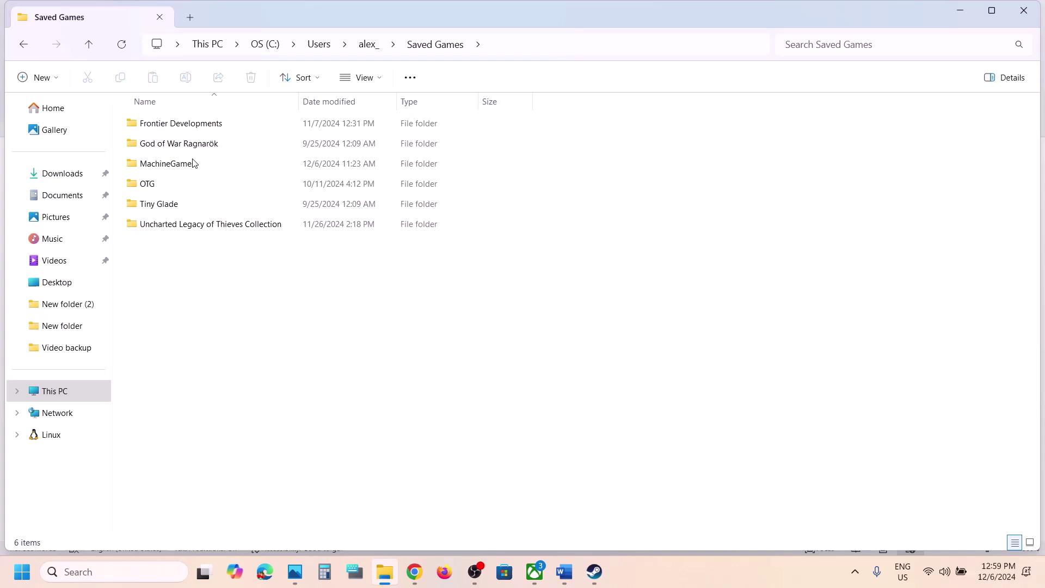
Step: Examine the contents of MachineGames\TheGreatCircle\base in Saved Games and return to the MachineGames folder
click(164, 165)
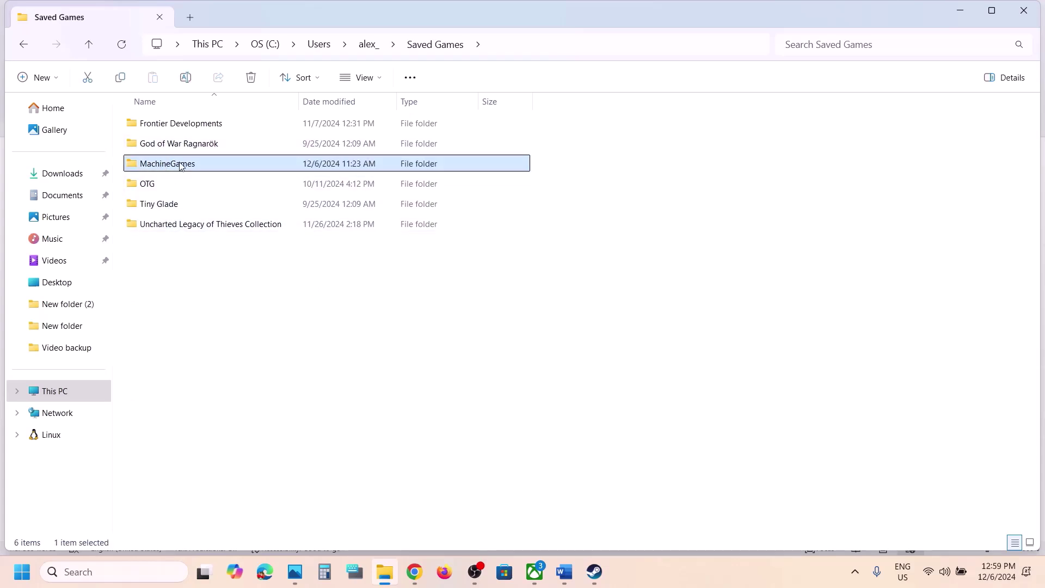
double_click(181, 165)
click(184, 123)
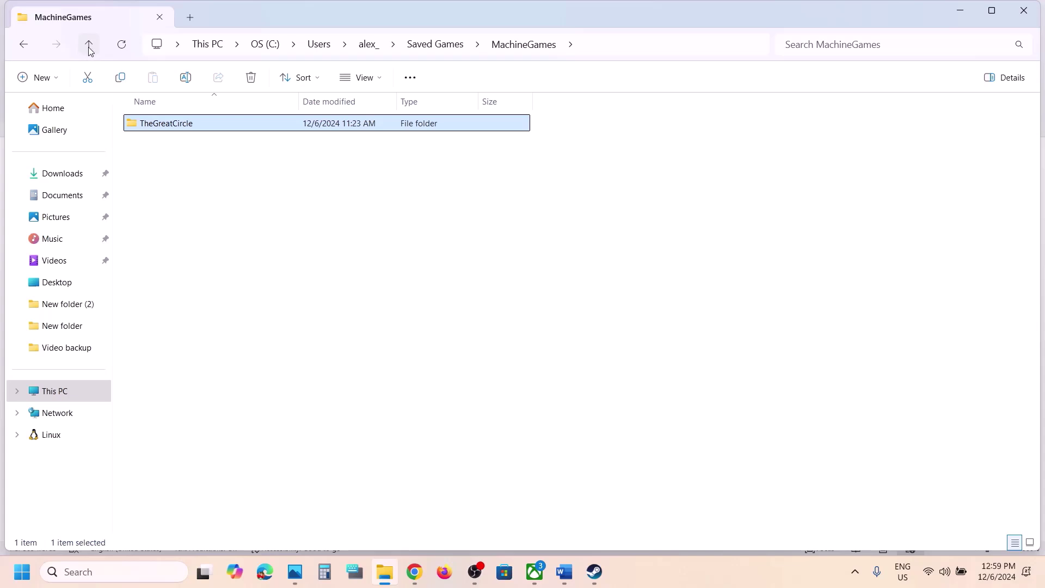
double_click(157, 126)
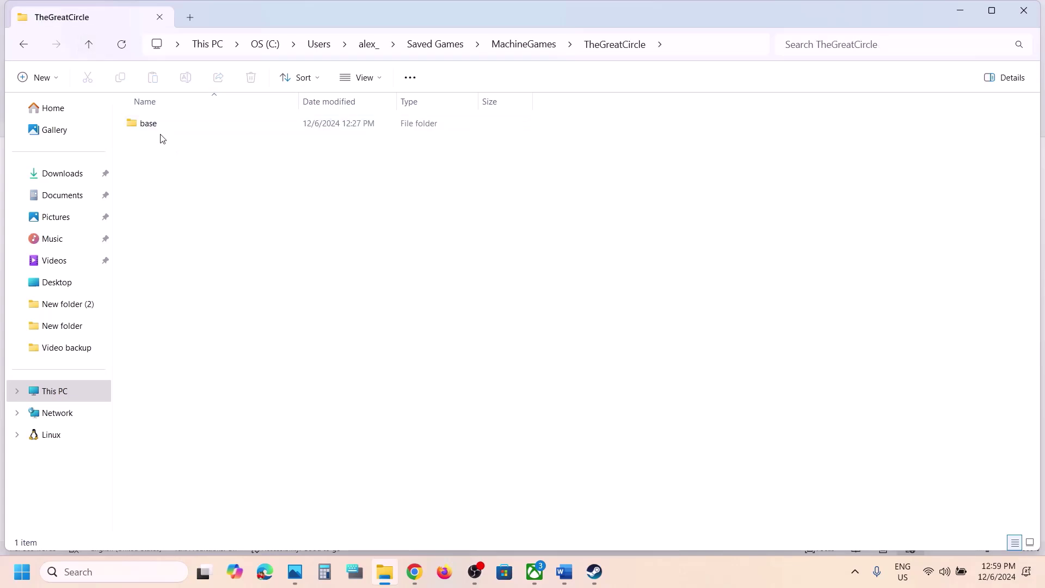
double_click(159, 129)
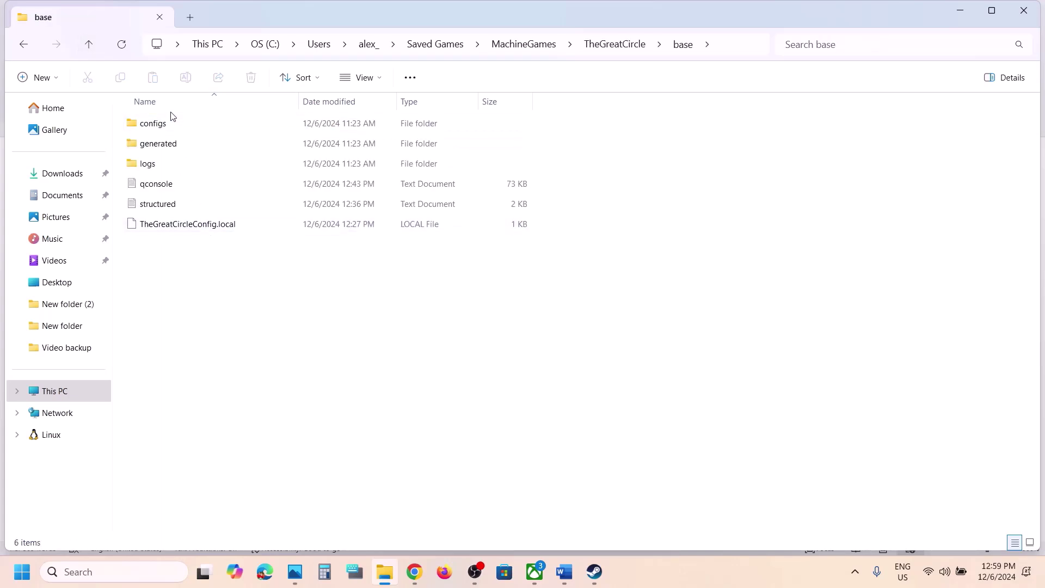
click(89, 47)
click(89, 48)
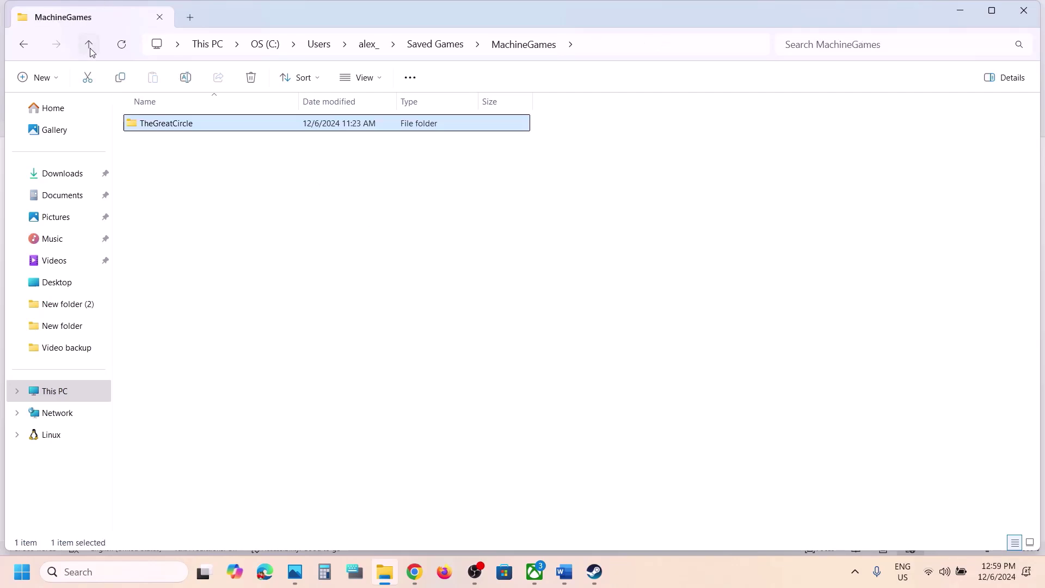
Step: Delete the TheGreatCircle folder from MachineGames and switch to the Indiana Jones and the Great Circle page in Steam
right_click(177, 130)
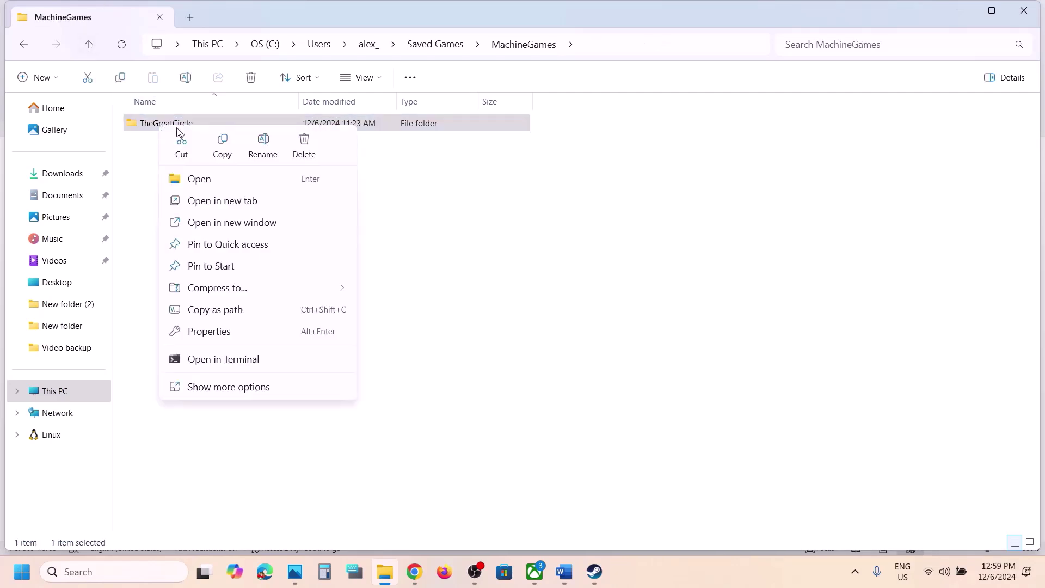
click(304, 143)
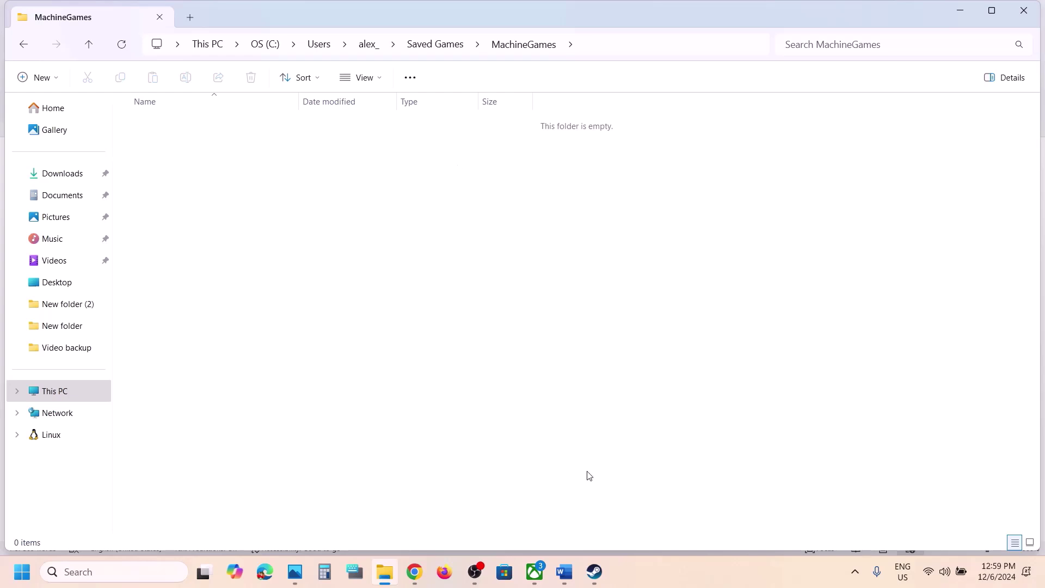
click(595, 572)
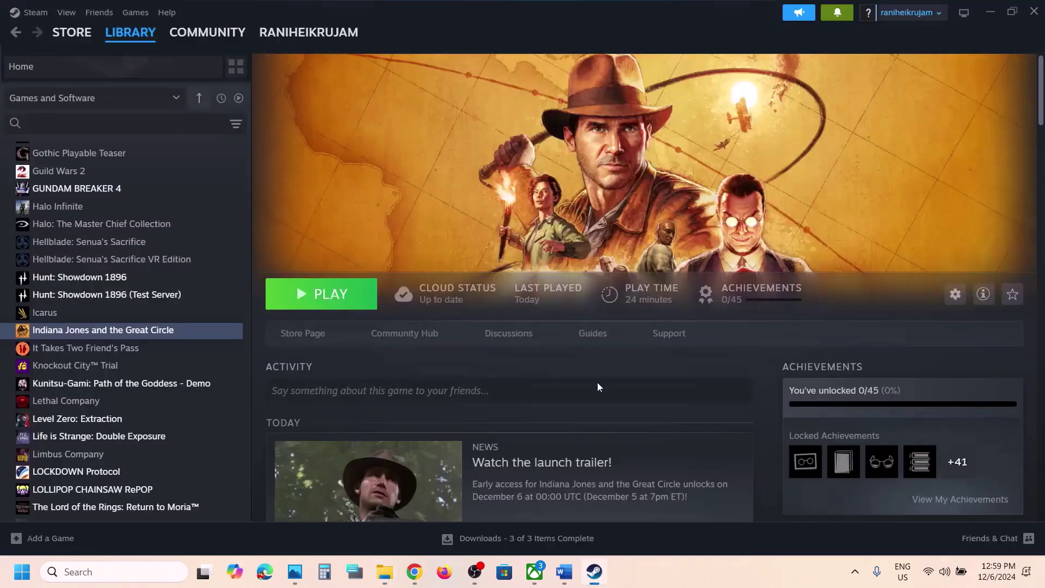
Step: Switch to the Word document and read Step 8 about trying the Power Saver or another Windows power plan
click(563, 582)
scroll(392, 343, down, 3)
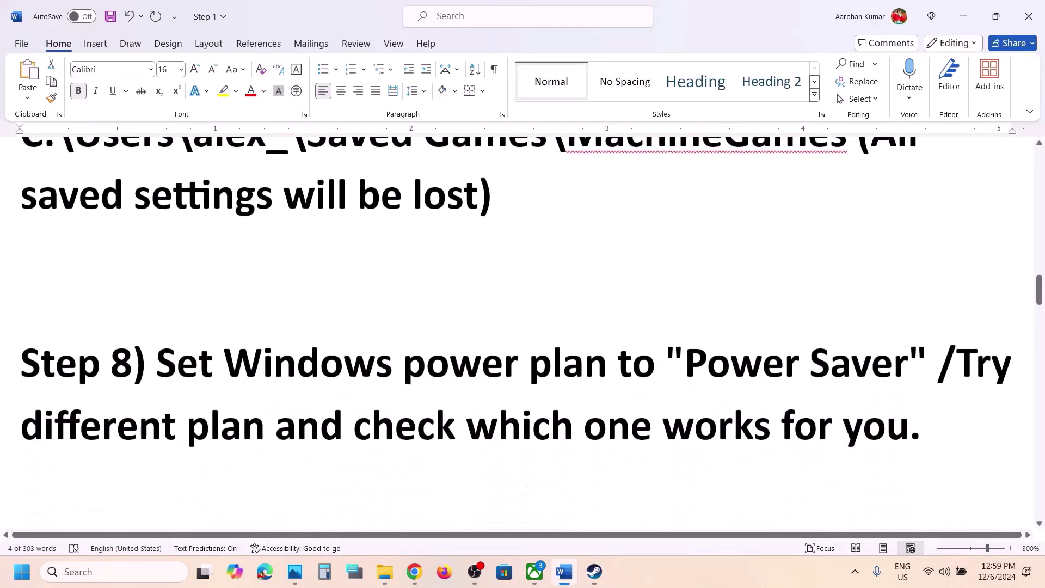
scroll(394, 344, down, 1)
drag(190, 289, 800, 296)
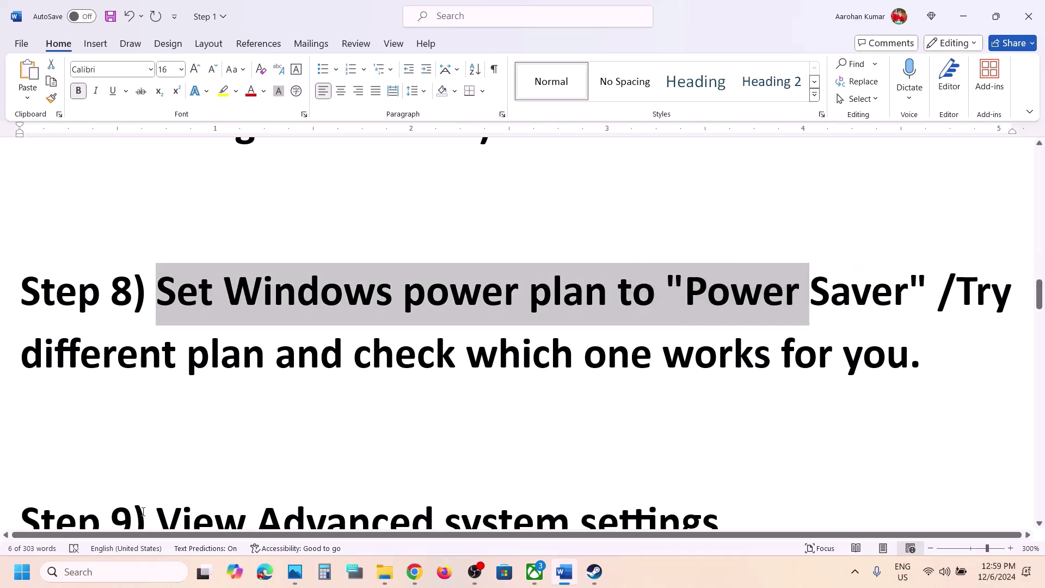
Step: Find Control Panel through Windows search and open Power Options under Hardware and Sound
click(103, 566)
text(control)
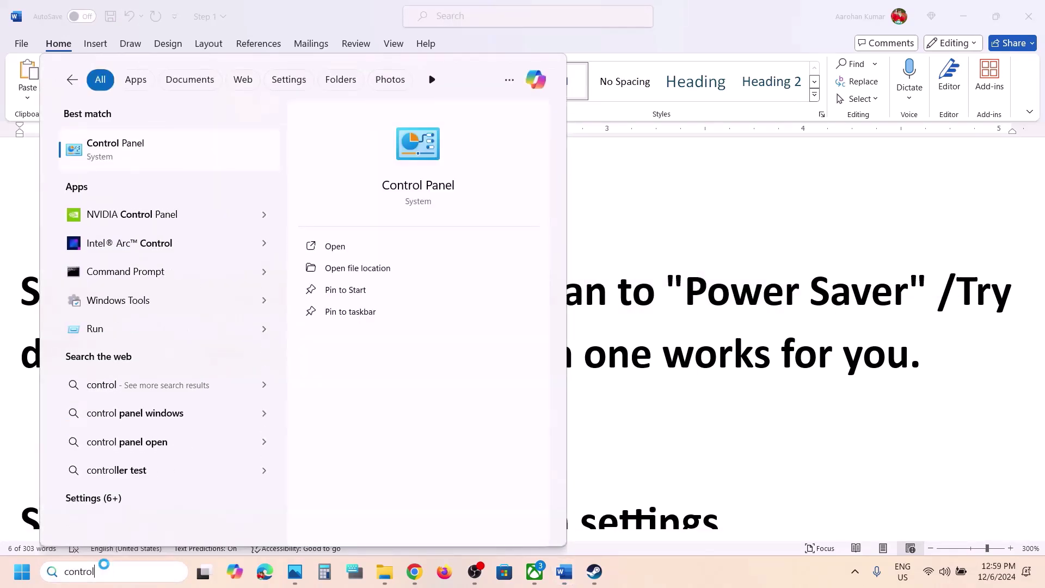
key(Return)
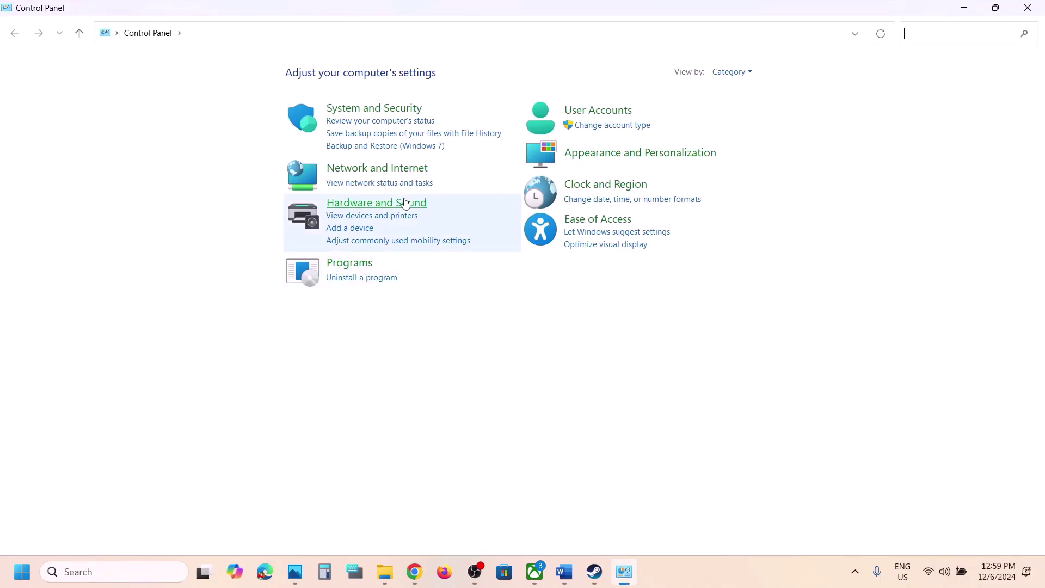
click(412, 205)
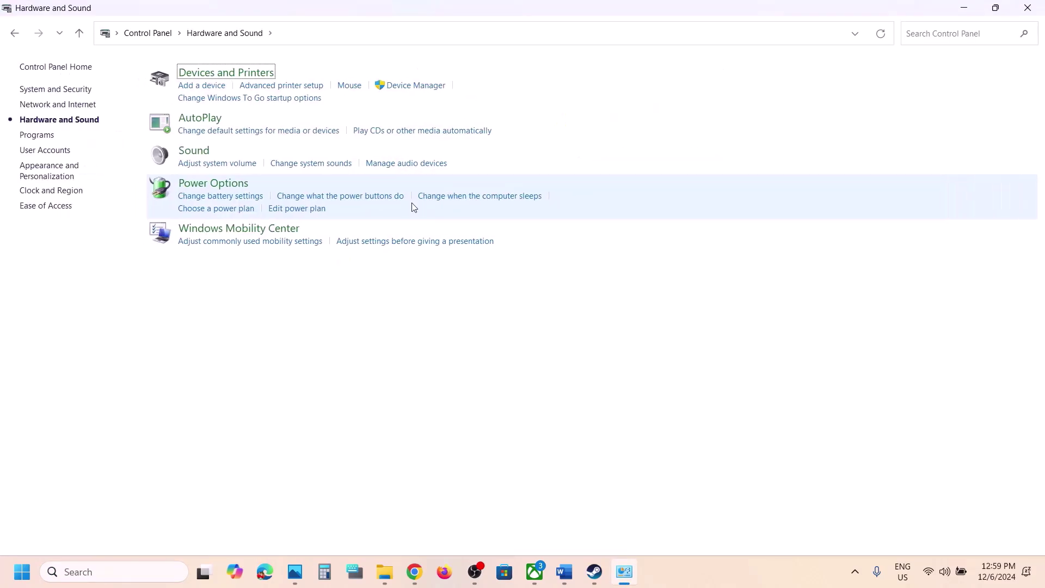
click(226, 187)
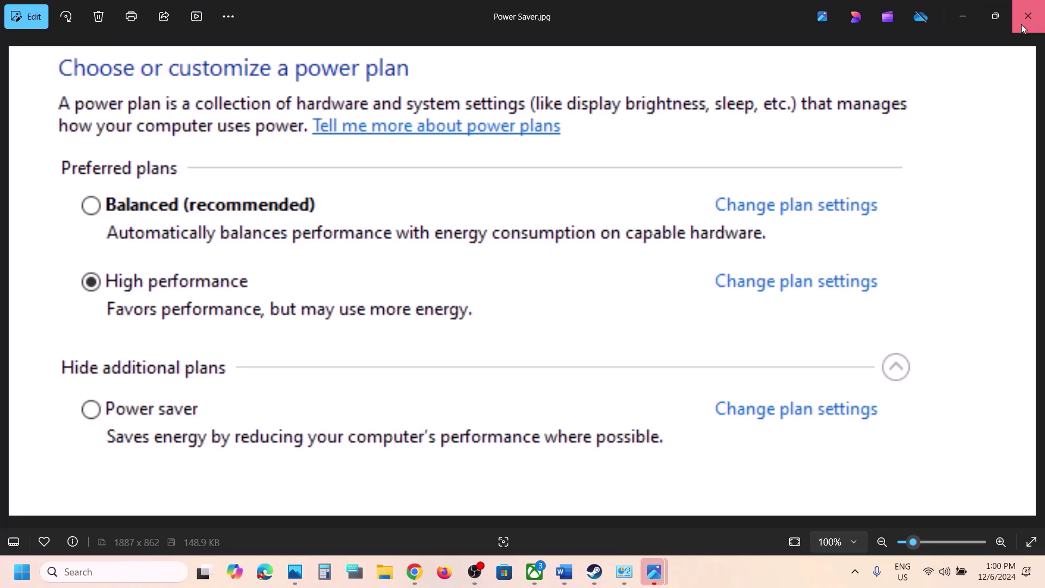
Step: Look over the power plan choices, including the Power Saver.jpg example, and close Power Options
key(super+Down)
click(843, 82)
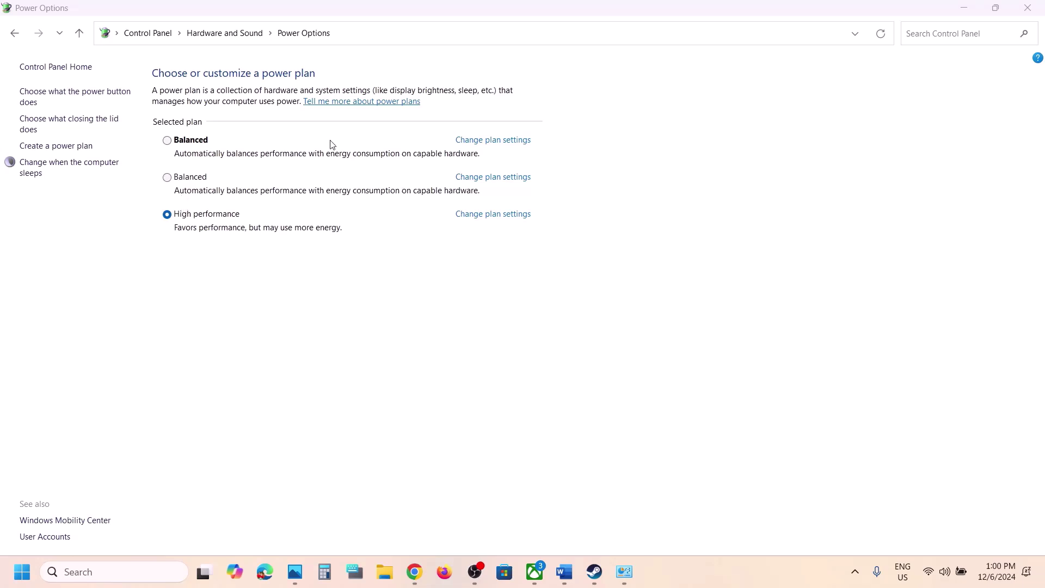
click(1027, 9)
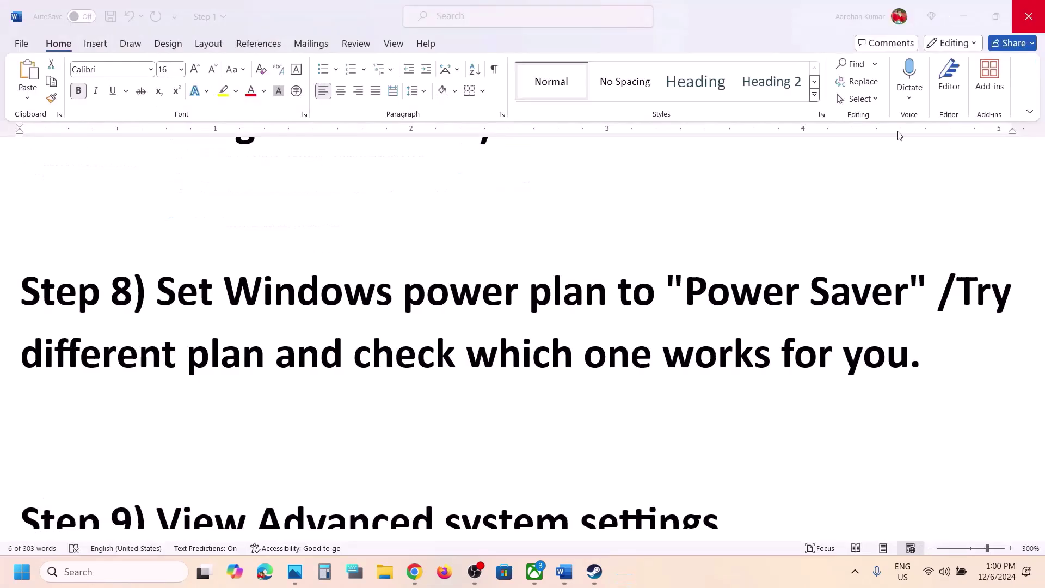
Step: Copy "View Advanced system settings" from Step 9 of the document and use it in Windows search to open System Properties
scroll(565, 458, down, 5)
scroll(565, 457, up, 3)
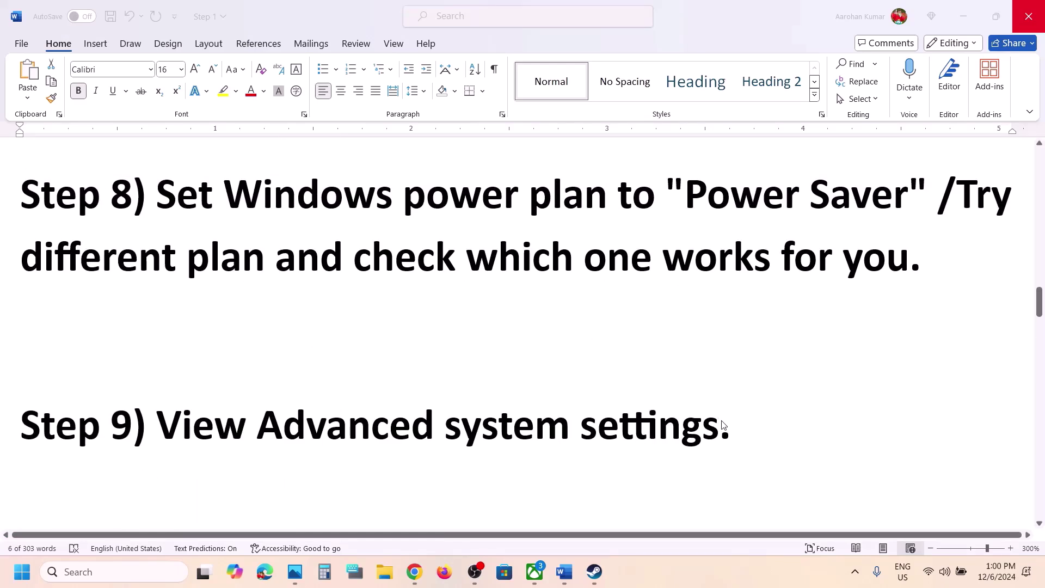
drag(721, 424, 196, 405)
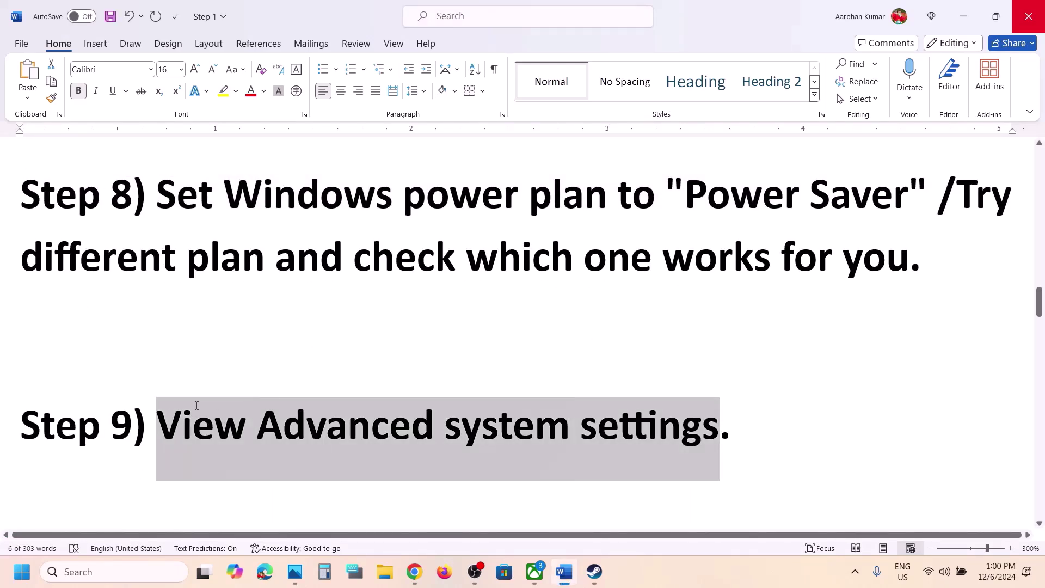
key(ctrl+c)
click(86, 572)
key(ctrl+v)
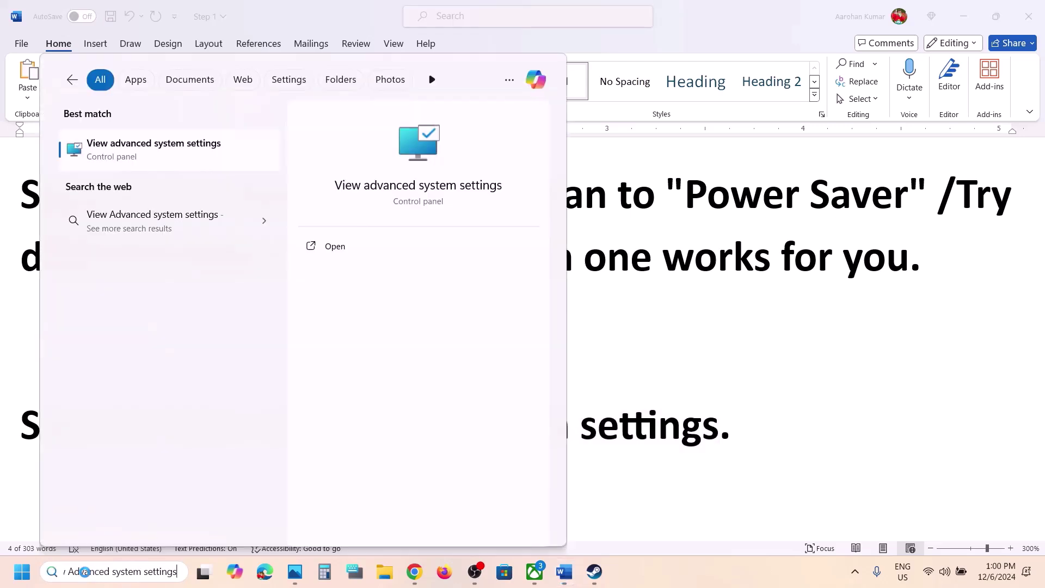
click(130, 152)
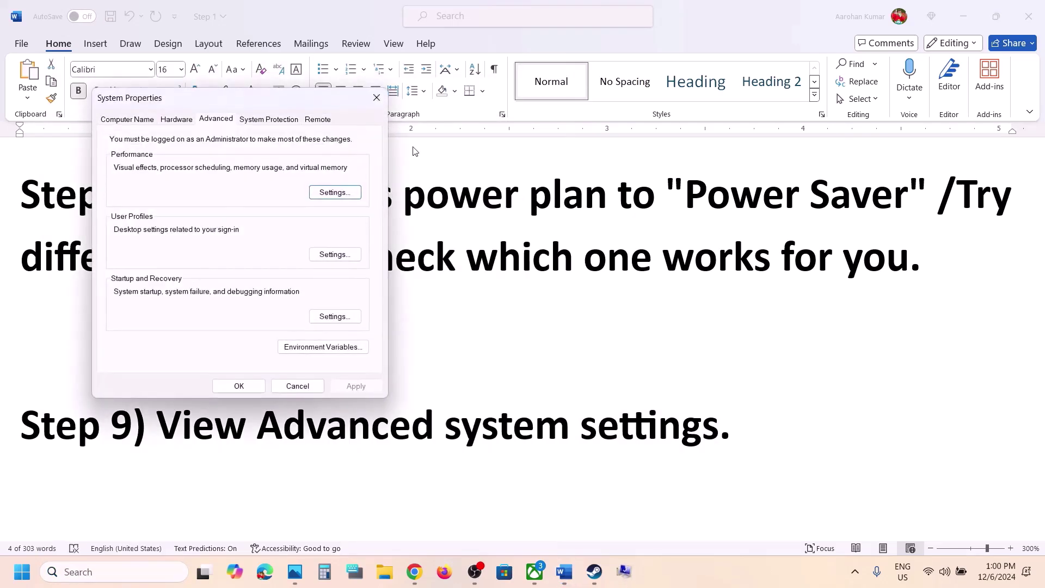
Step: Enable automatic paging file size management for all drives in the Virtual Memory settings and confirm the open dialogs
click(342, 192)
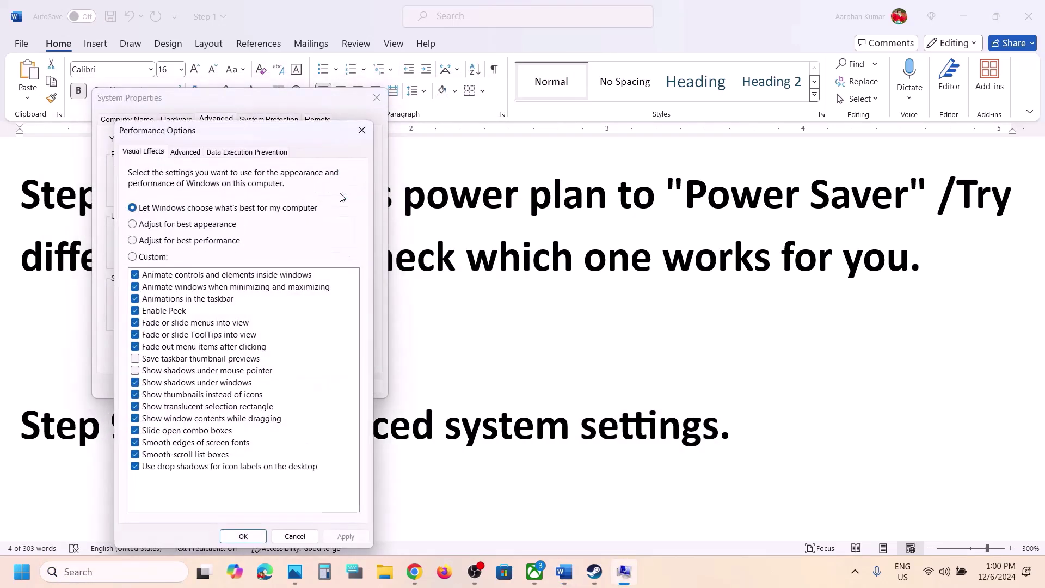
click(185, 152)
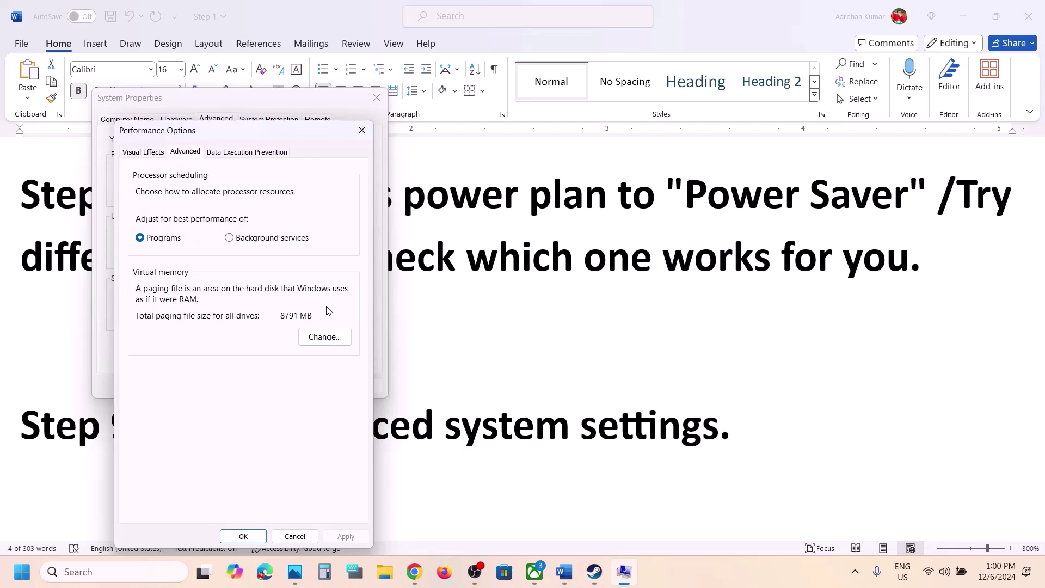
click(325, 338)
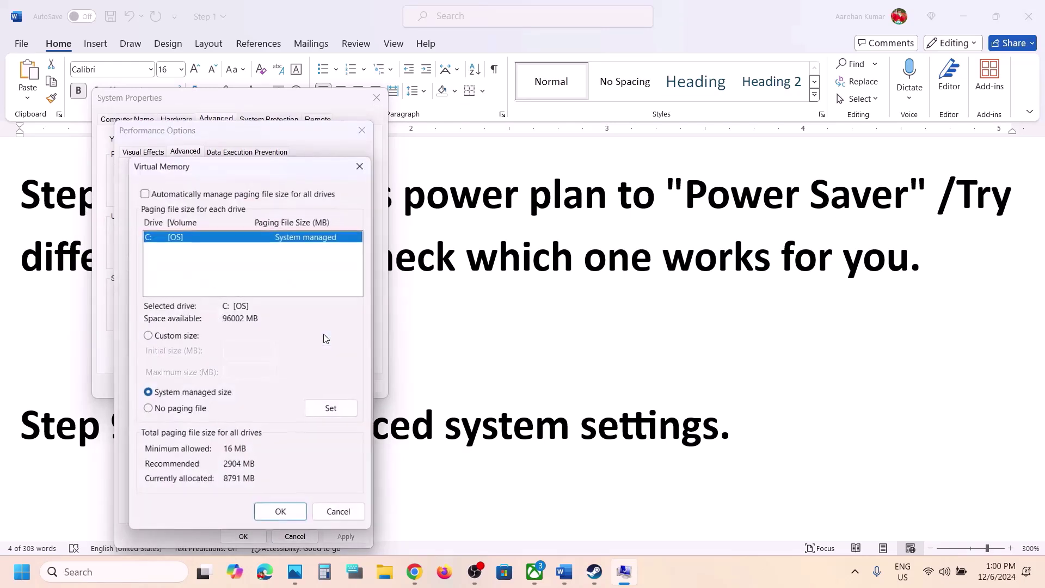
click(145, 194)
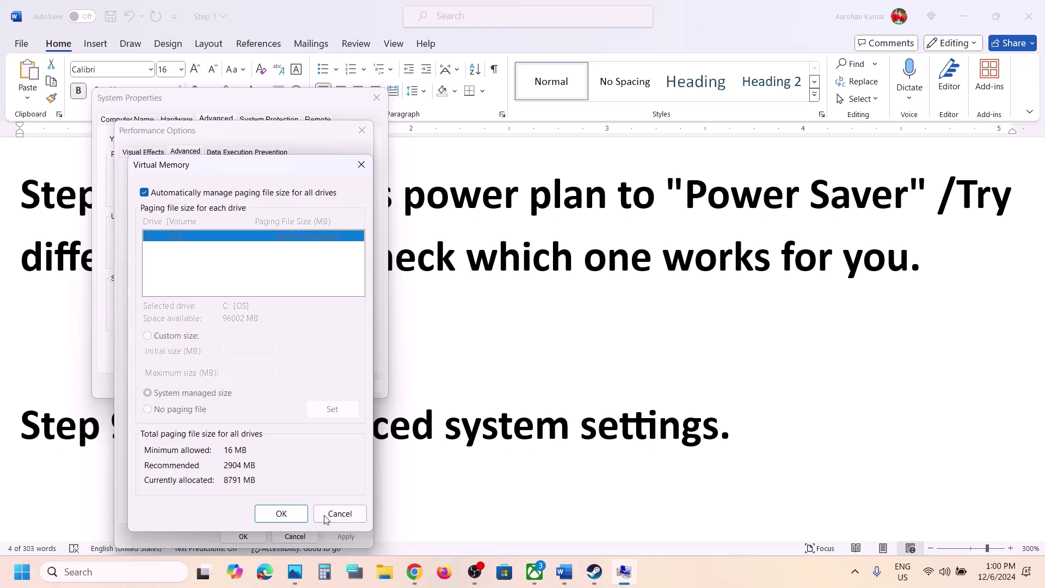
click(281, 514)
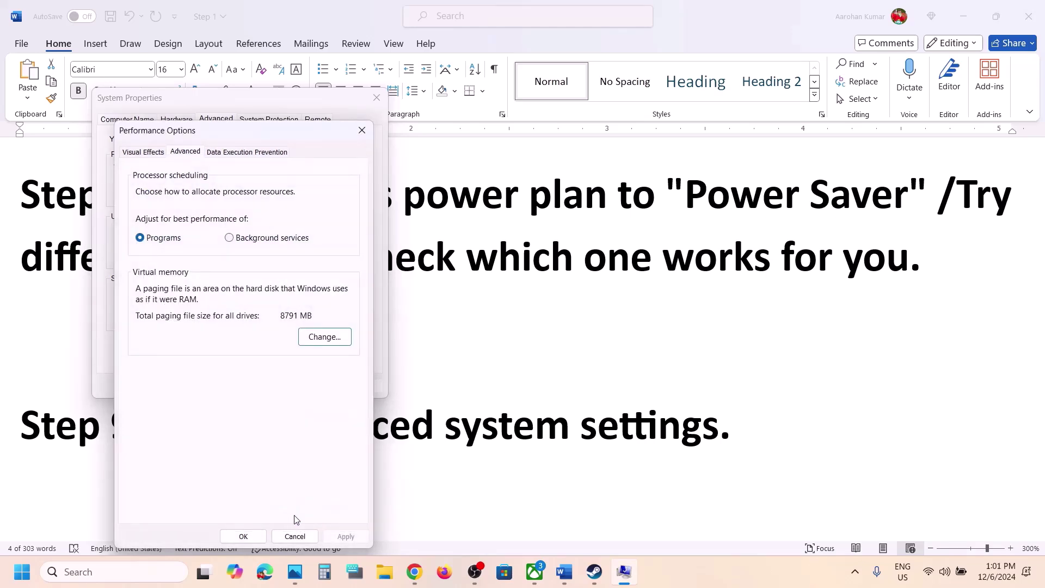
click(257, 535)
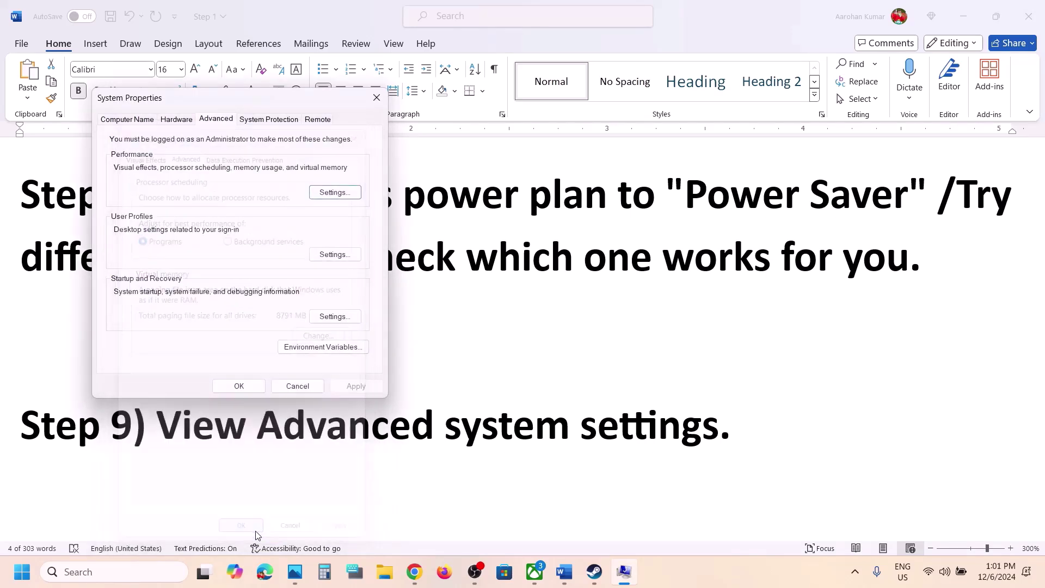
click(255, 379)
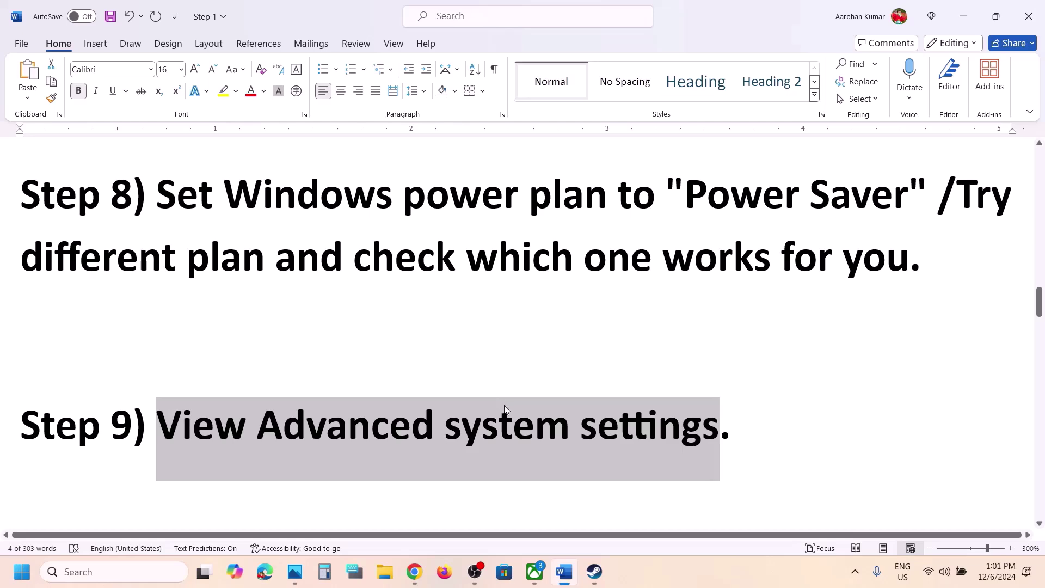
Step: Search Windows for "View Advanced system settings" again and reopen the Virtual Memory settings from the performance options
click(132, 577)
key(ctrl+v)
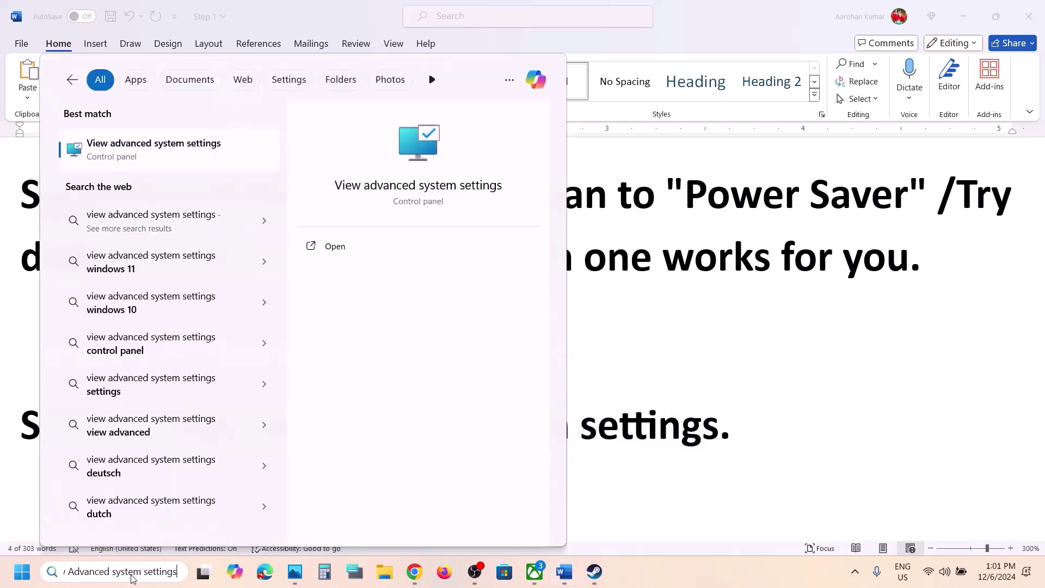
click(123, 150)
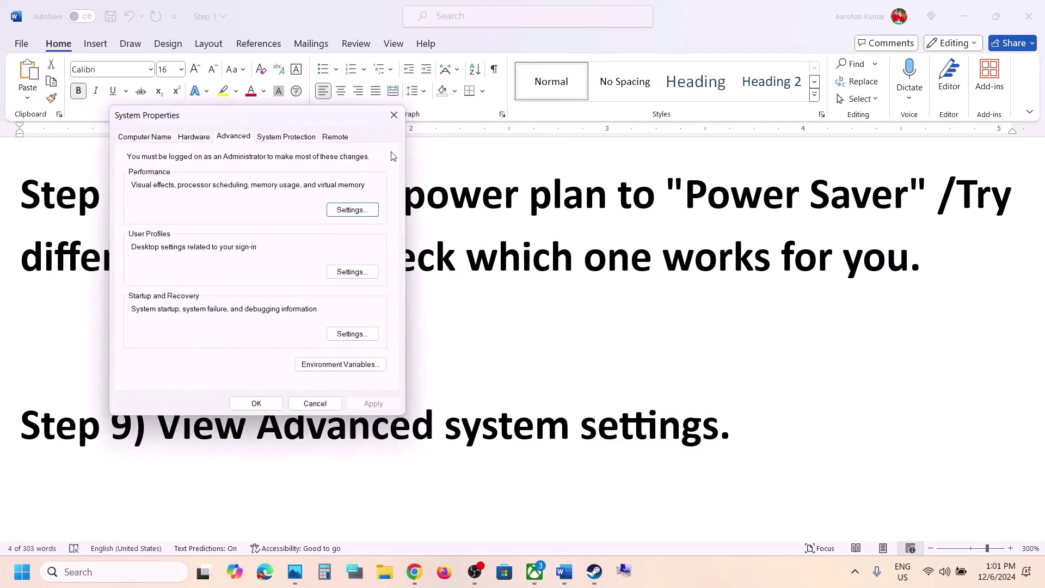
click(346, 210)
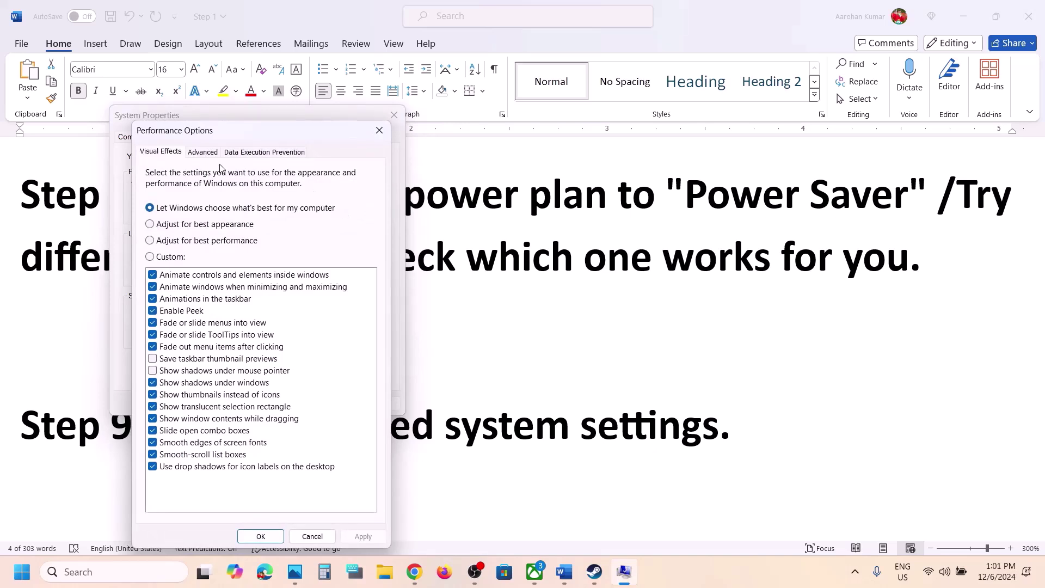
click(206, 154)
click(343, 334)
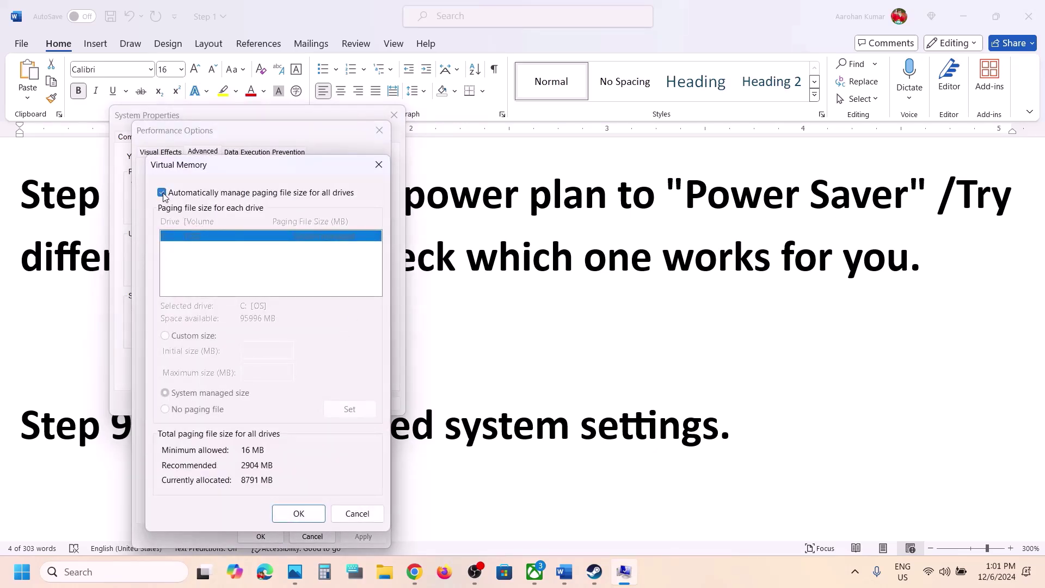
Step: Disable automatic paging file management, apply System managed size to drive C:, and confirm the dialogs without restarting the computer
click(163, 193)
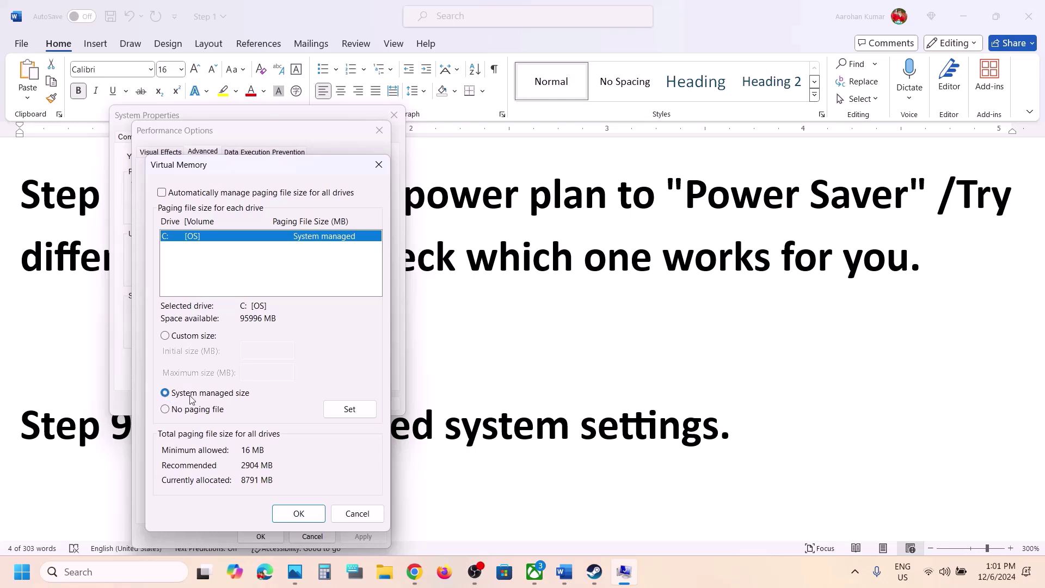
click(347, 411)
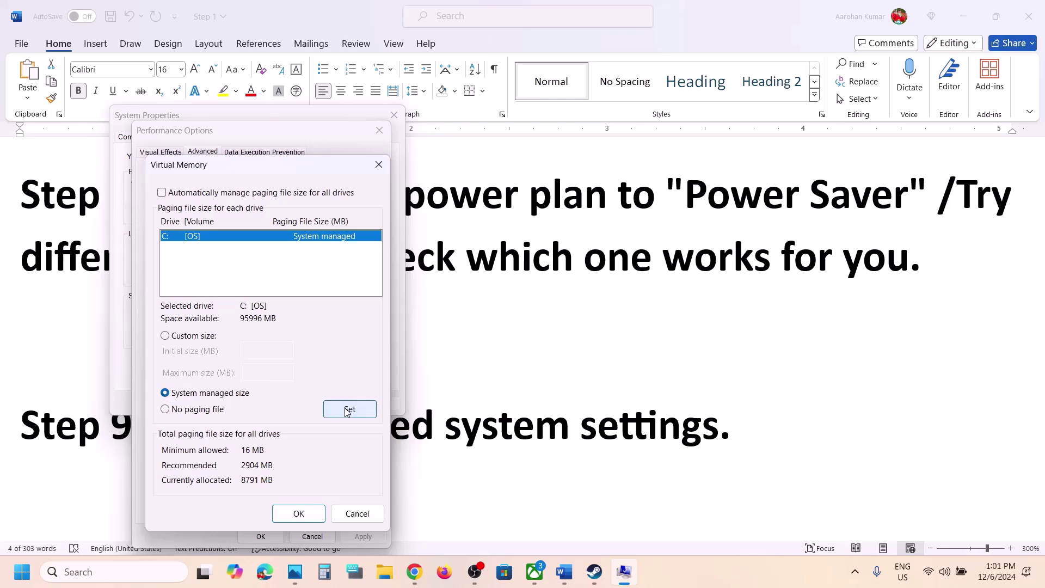
click(297, 515)
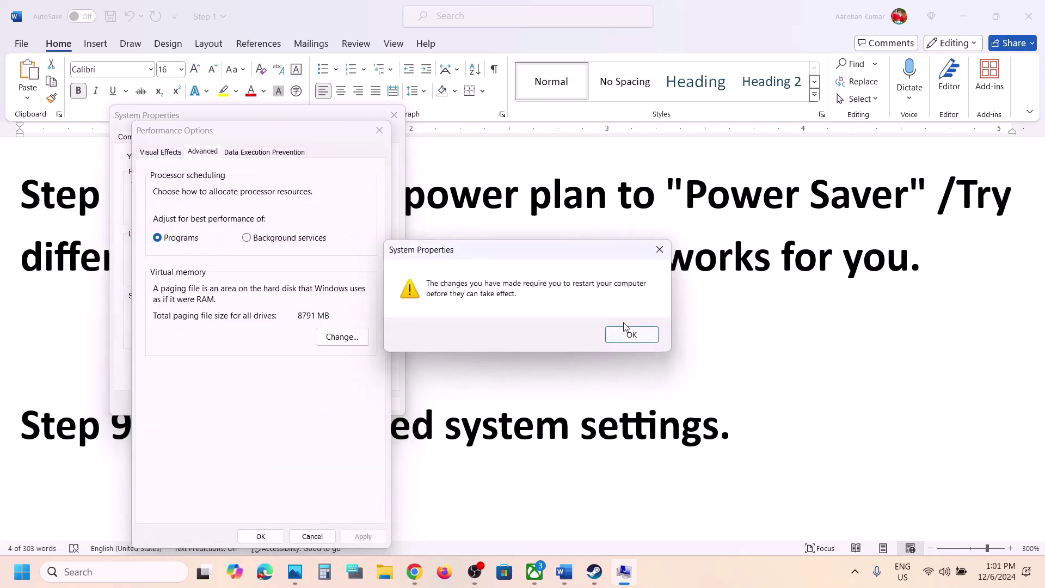
click(658, 250)
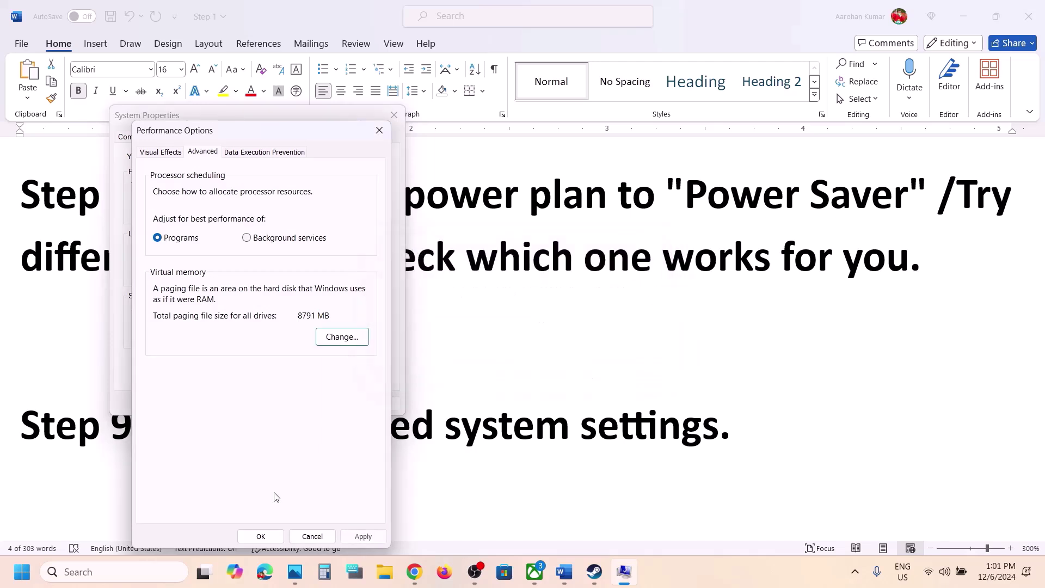
click(259, 537)
click(264, 406)
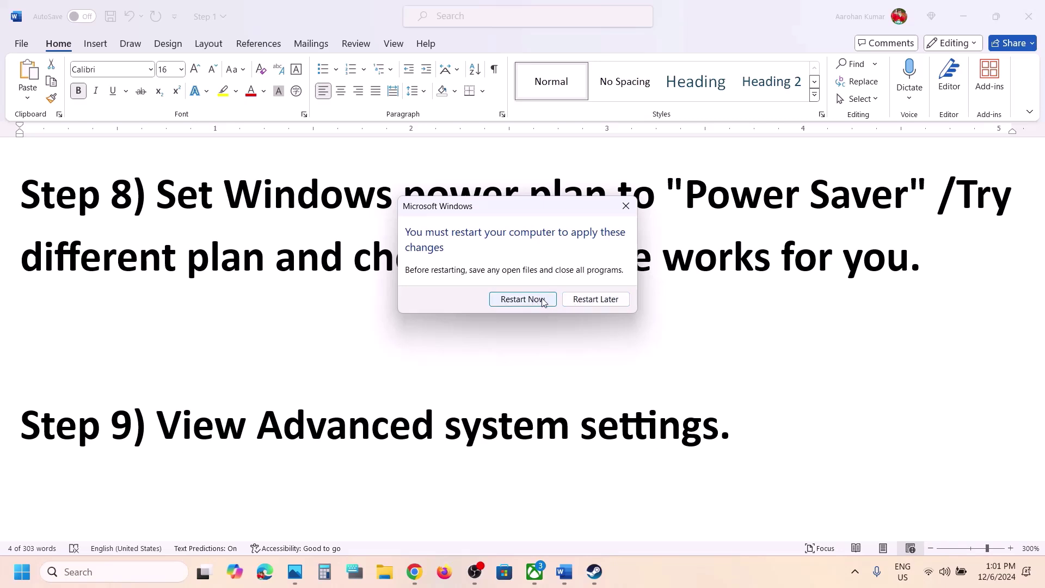
key(Escape)
Step: Copy "View Advanced system settings" from the virtual memory instructions and search Windows for it to open System Properties
scroll(500, 358, down, 5)
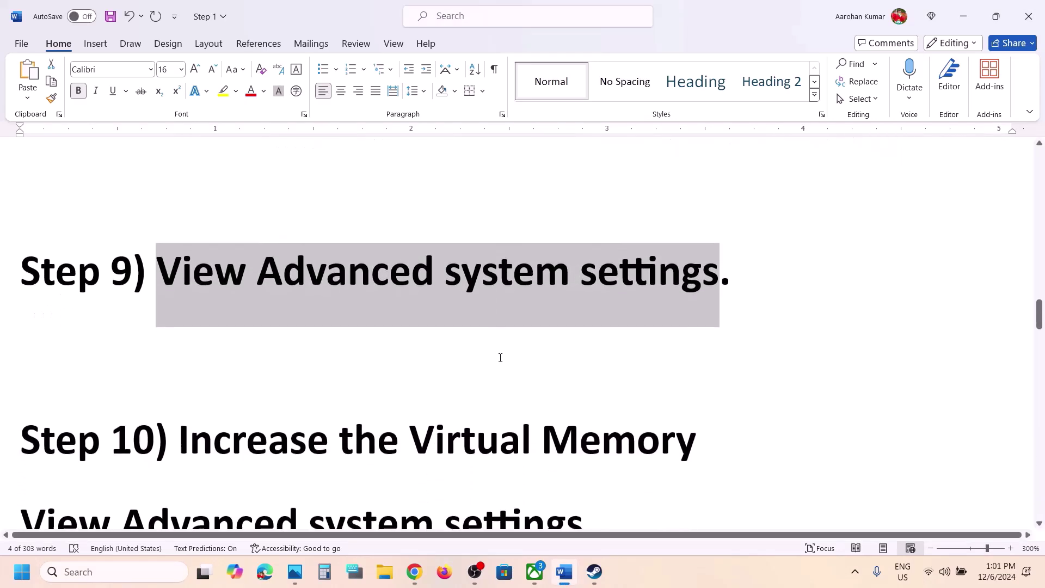
drag(215, 314, 702, 316)
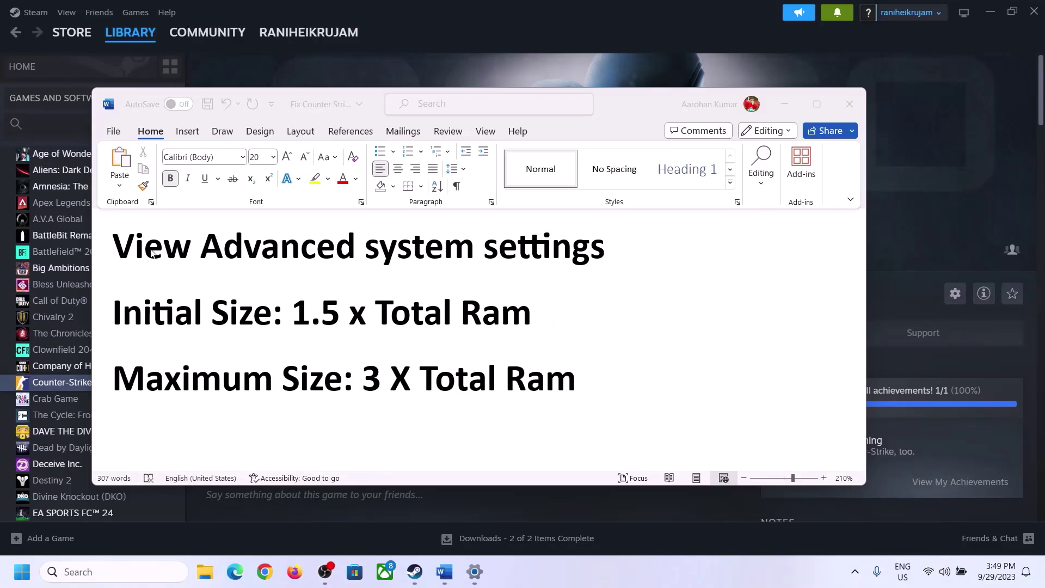
drag(151, 254, 598, 245)
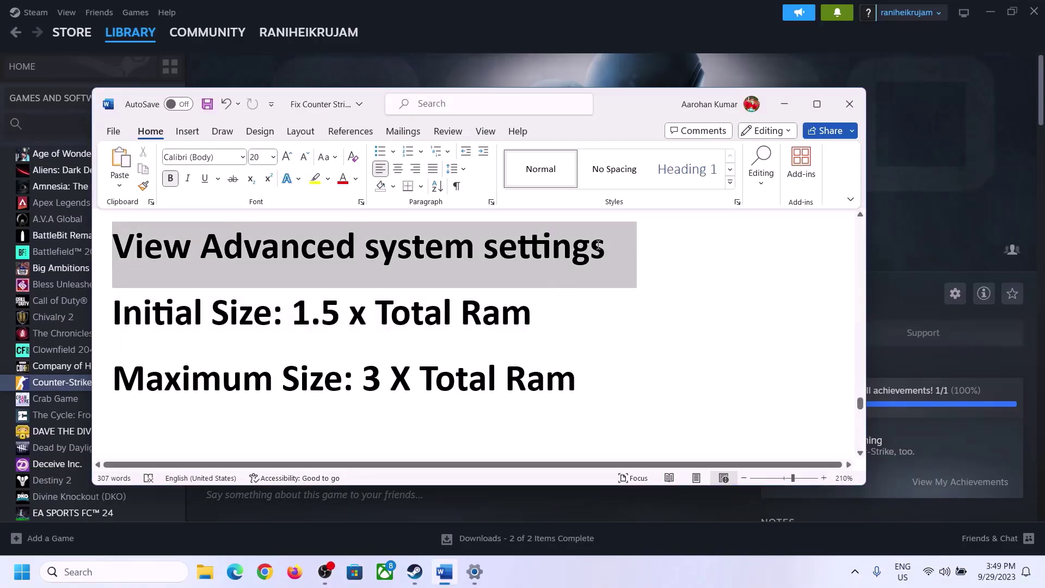
key(ctrl+c)
click(124, 571)
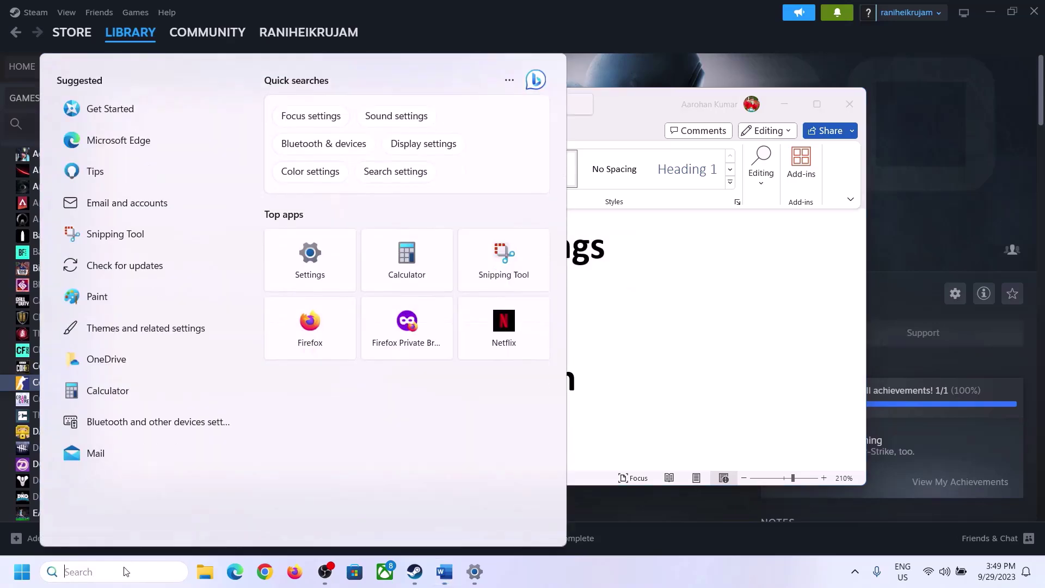
key(ctrl+v)
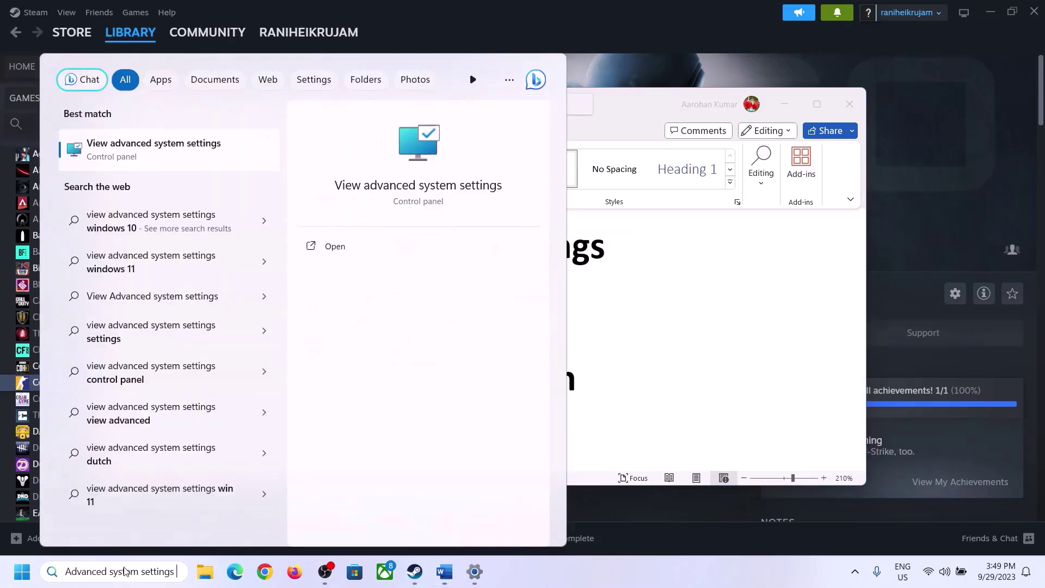
click(145, 157)
drag(219, 105, 468, 188)
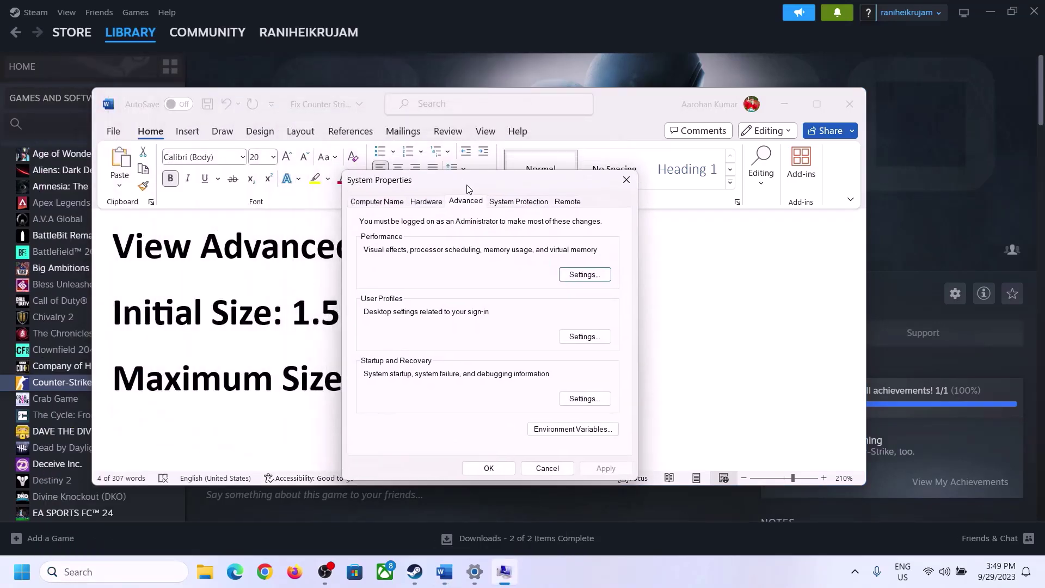
Step: Open the Virtual Memory settings from the performance options, disable automatic paging file management, and choose Custom size for drive C:
click(586, 278)
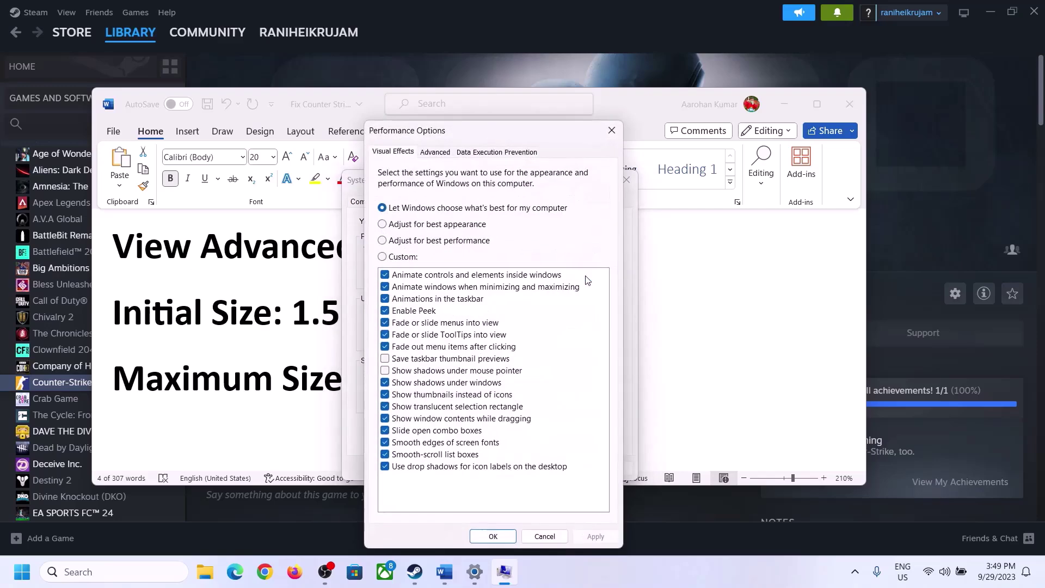
click(438, 153)
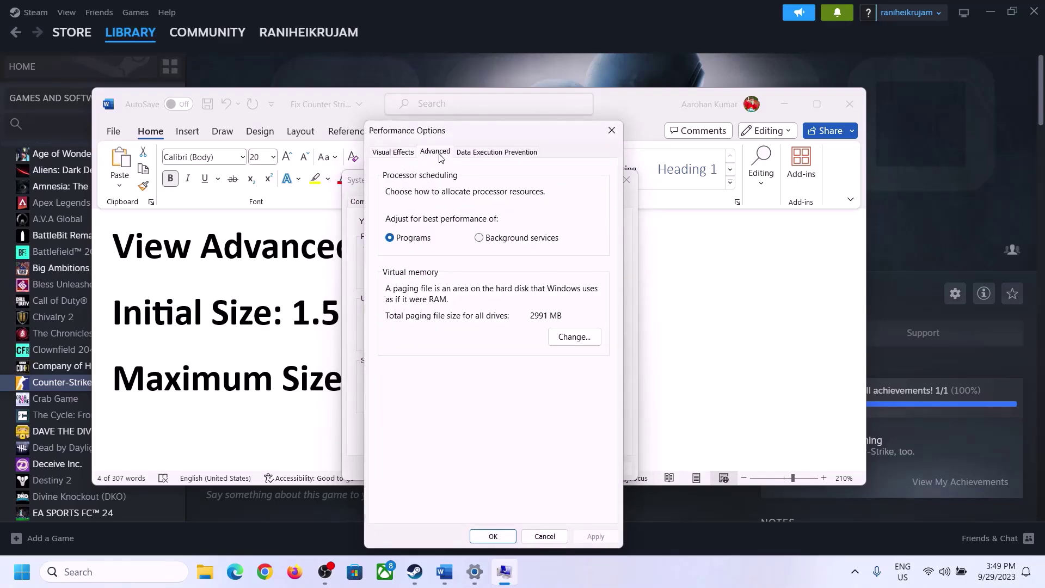
click(579, 337)
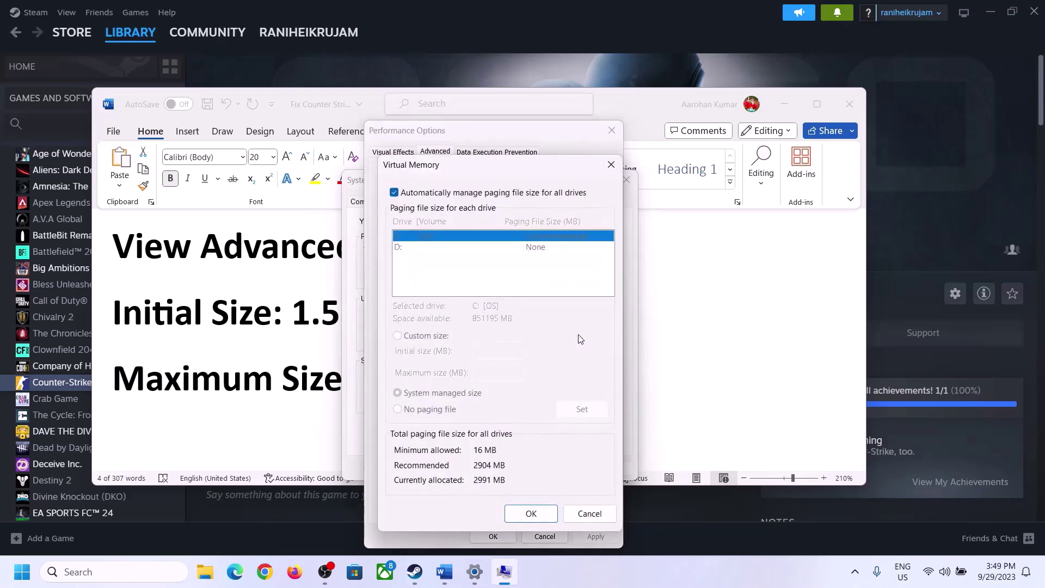
click(394, 193)
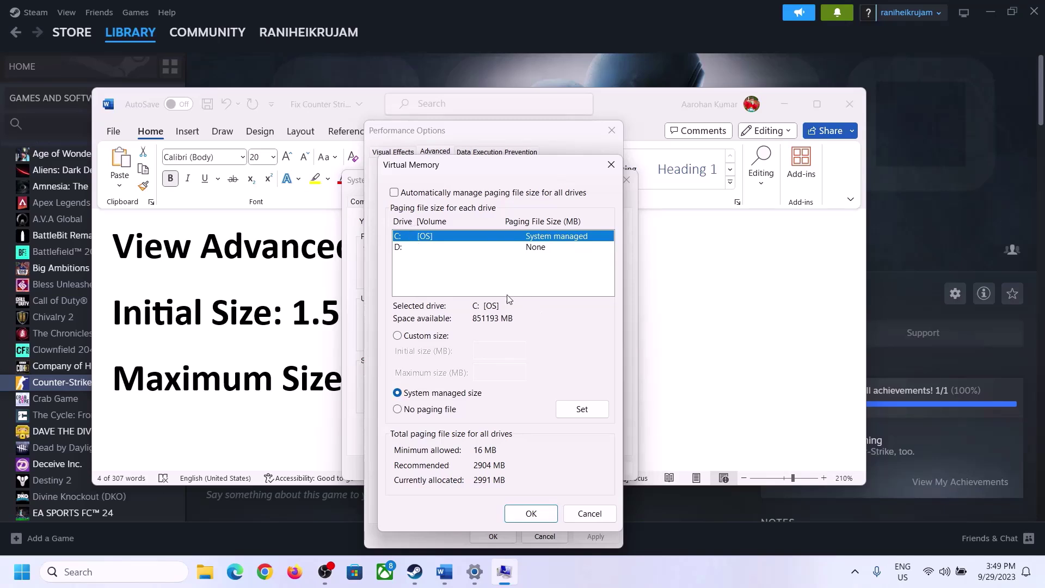
click(398, 336)
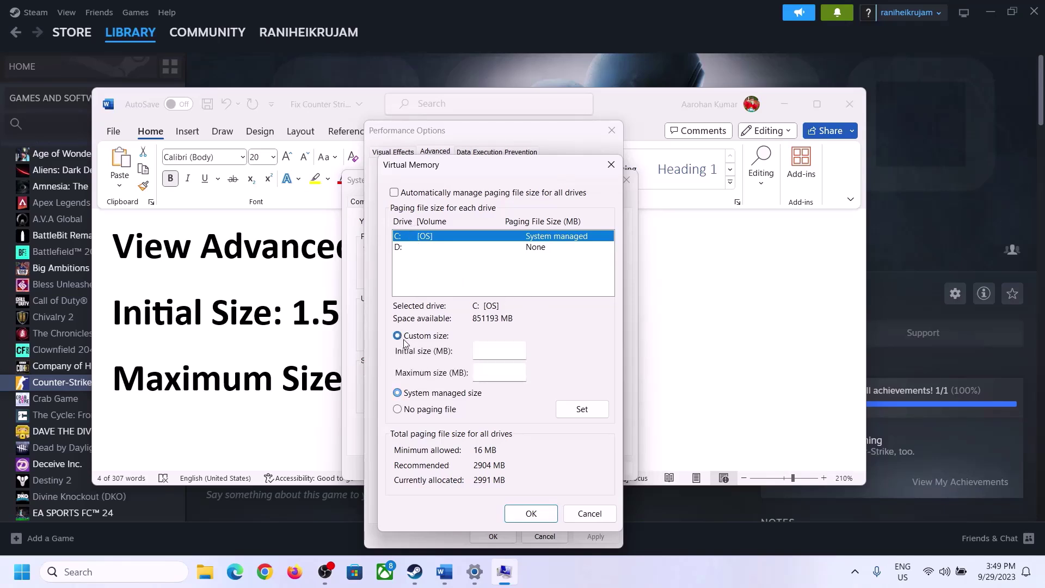
click(500, 350)
Step: Check the initial size formula in the document and the installed RAM on the System About page in Settings
click(289, 320)
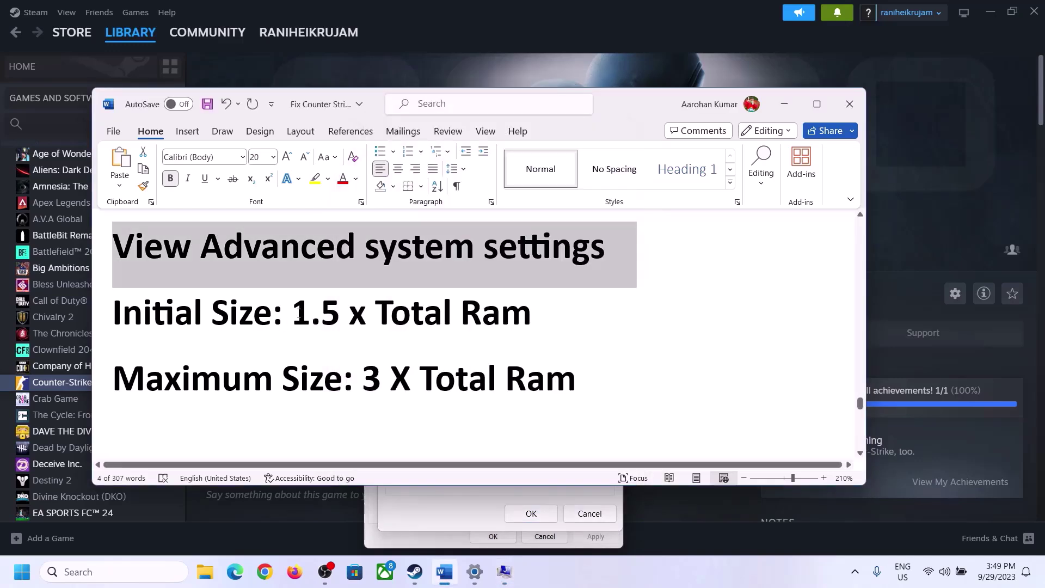
drag(299, 312, 485, 326)
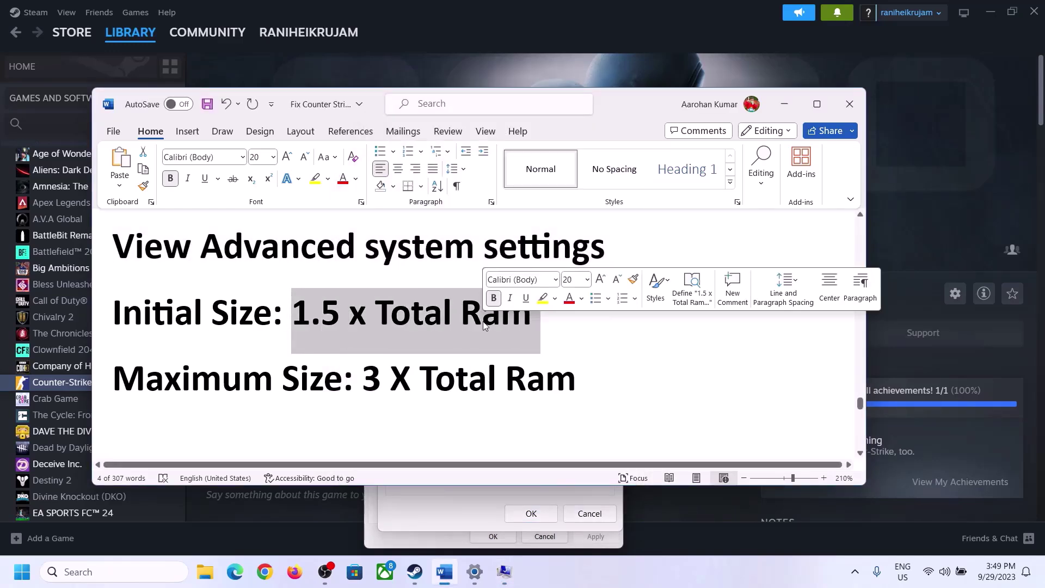
click(475, 574)
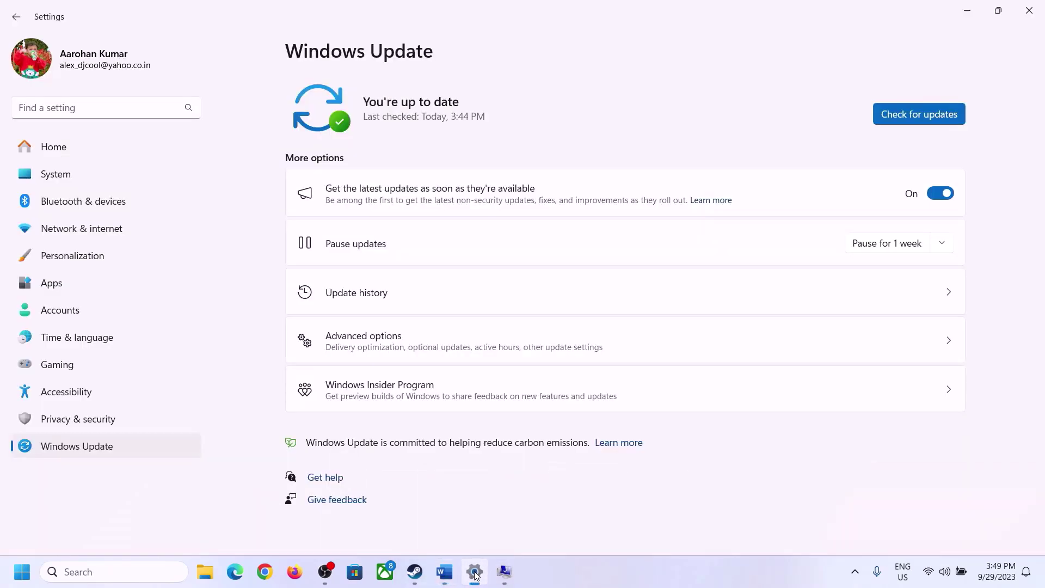
click(52, 175)
scroll(326, 327, down, 7)
click(343, 511)
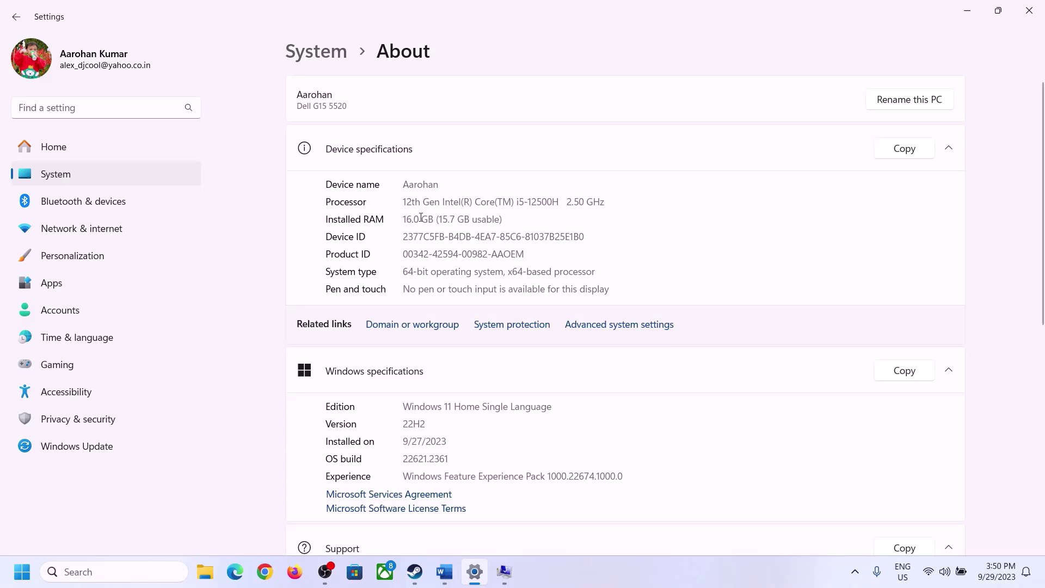
drag(413, 218, 398, 219)
click(421, 220)
drag(416, 218, 400, 218)
Step: Run calc to open the Calculator and place it beside the paging file size formulas in the document
click(504, 571)
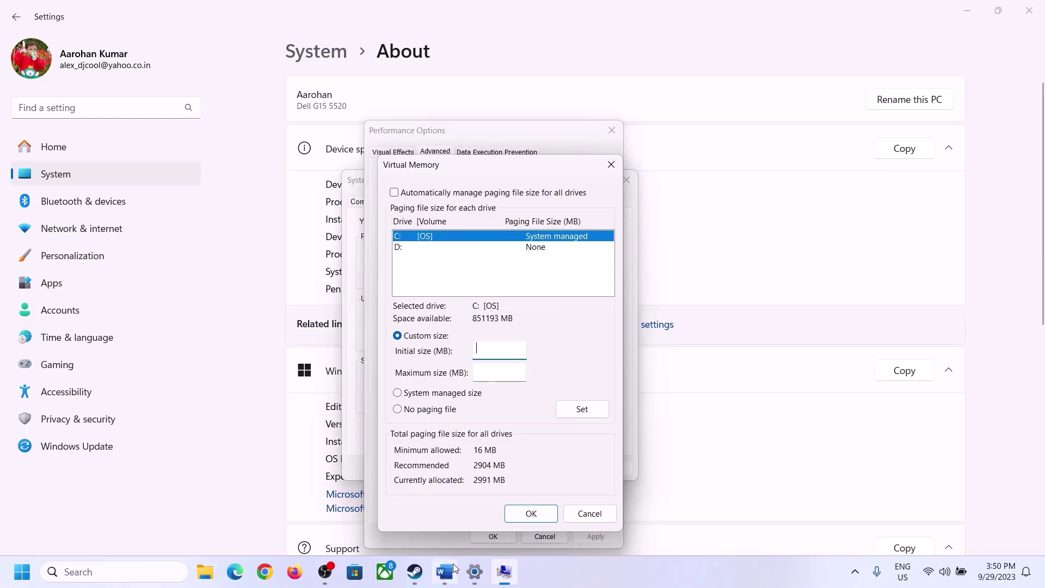
mouse_move(471, 504)
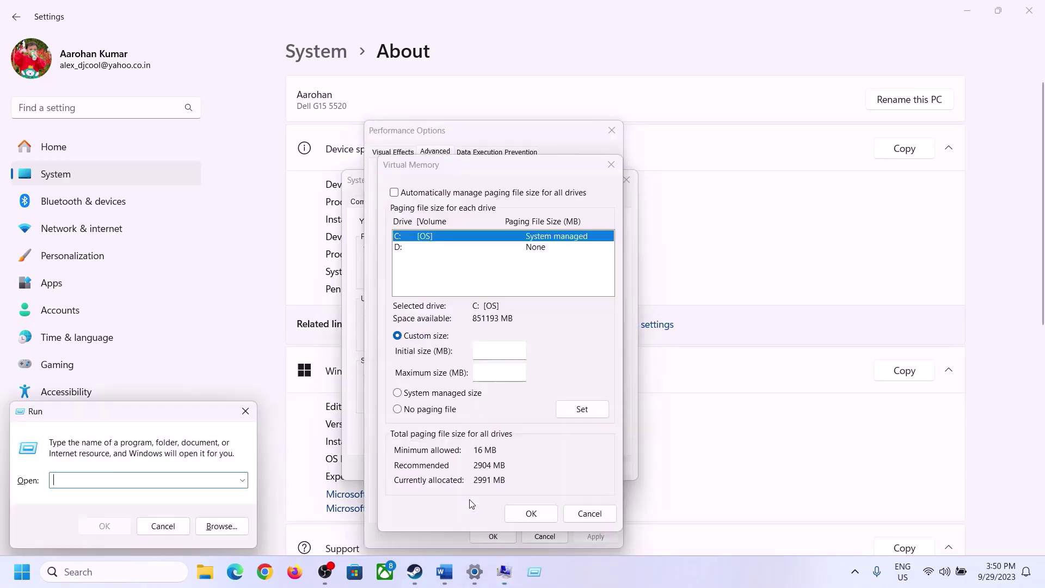
text(ca)
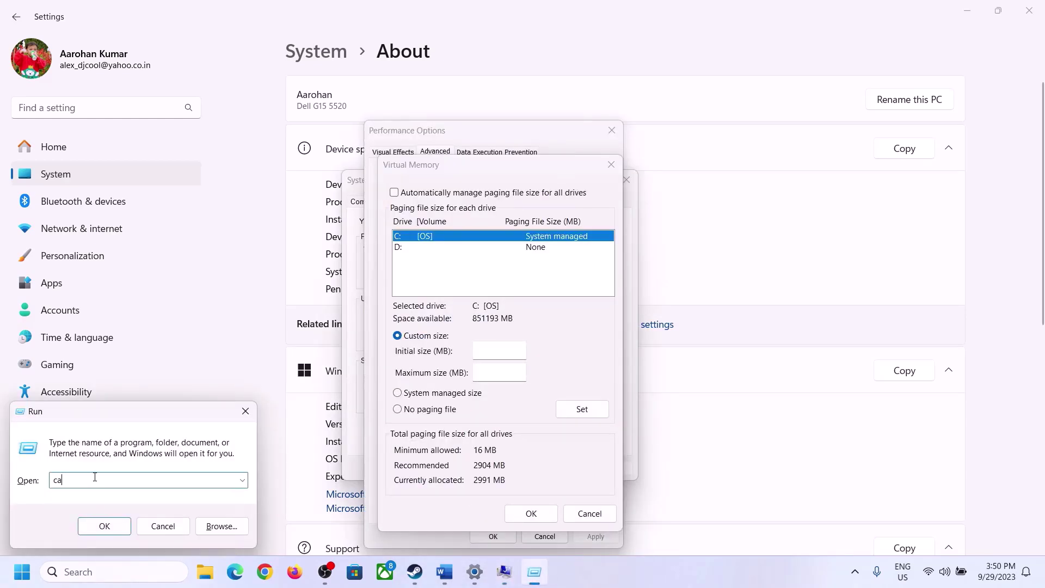
text(lc)
click(97, 527)
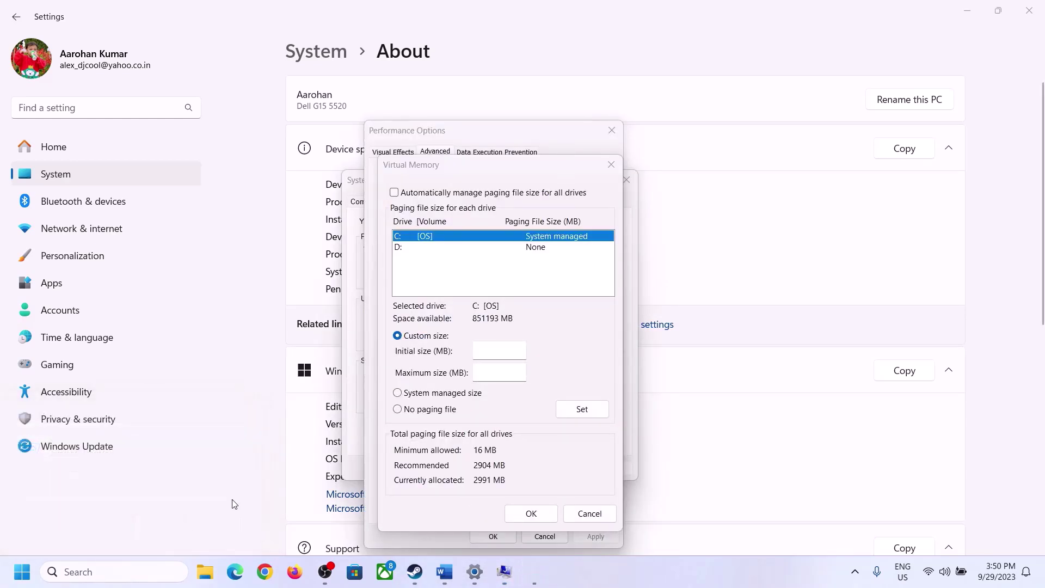
drag(134, 19, 766, 179)
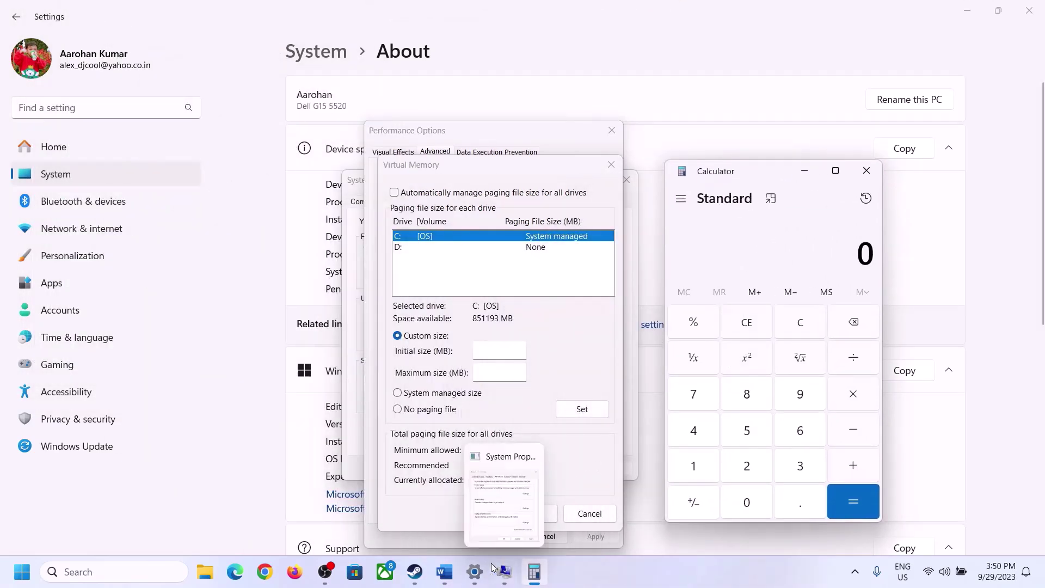
click(444, 572)
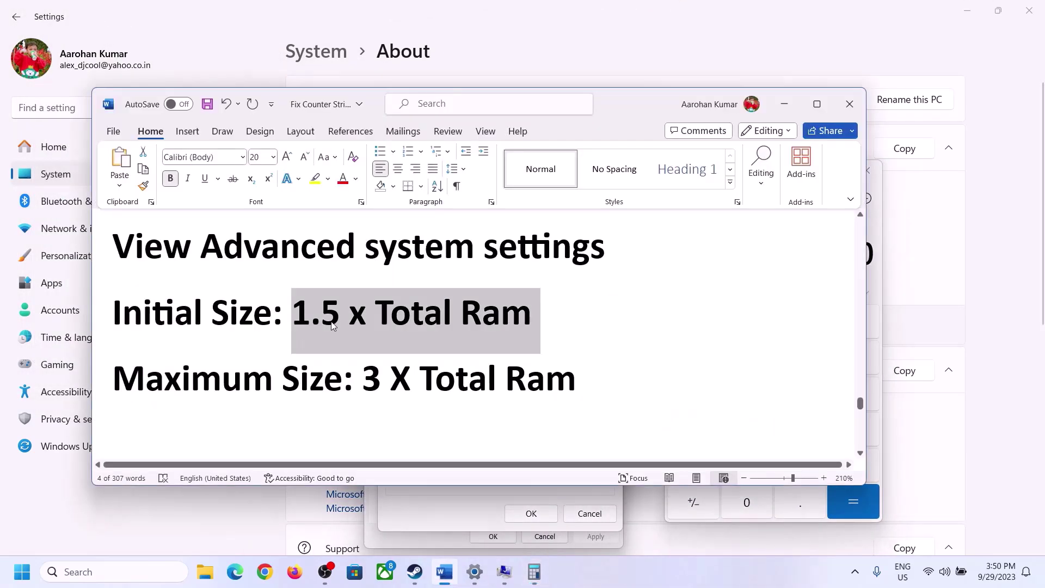
click(536, 573)
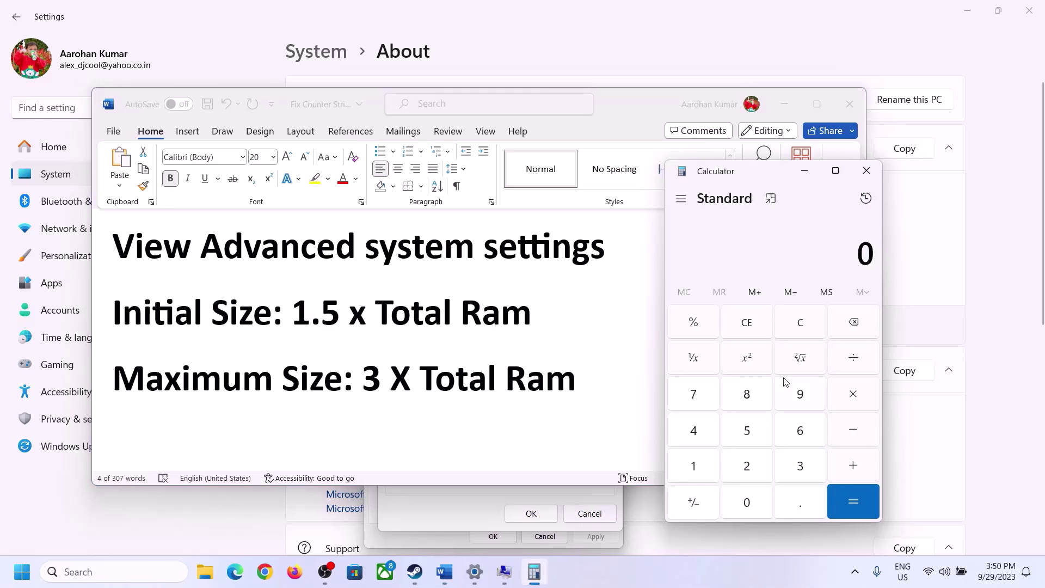
click(694, 468)
click(796, 440)
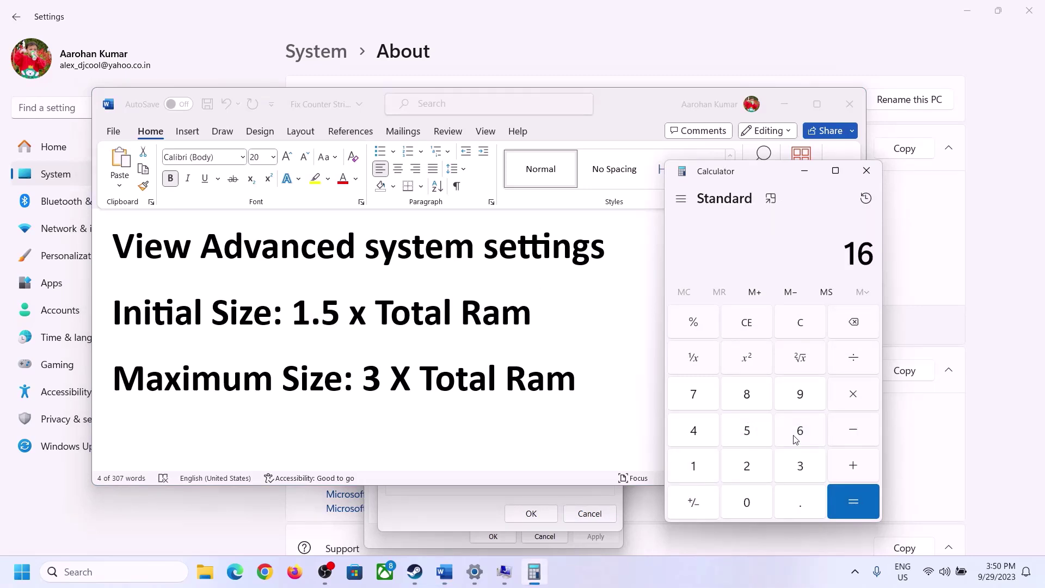
click(801, 329)
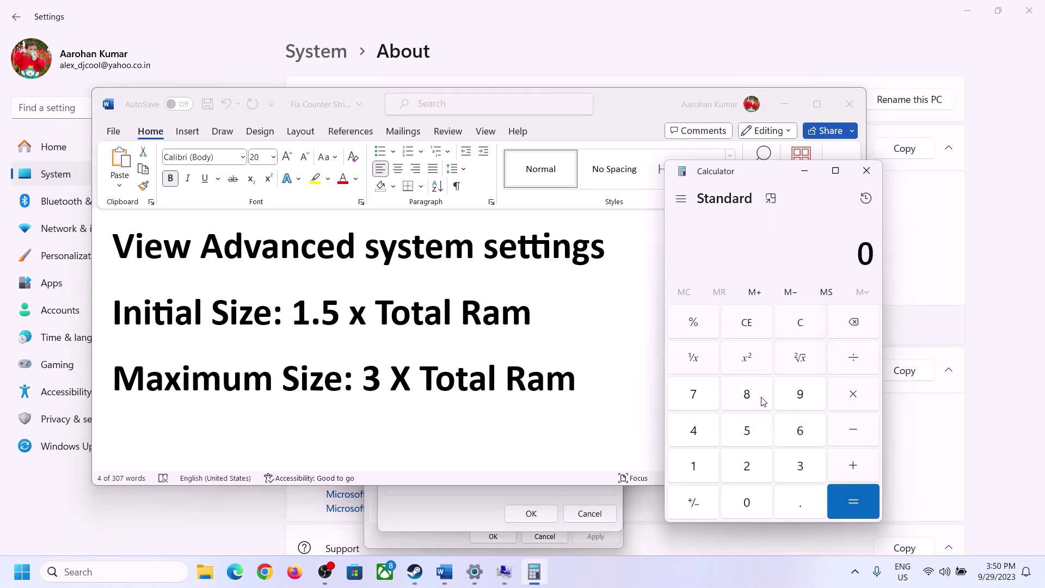
Step: Calculate 16 × 1024 to convert the installed RAM from gigabytes to megabytes
click(701, 467)
click(785, 438)
click(854, 402)
click(693, 469)
click(746, 503)
click(750, 475)
click(706, 443)
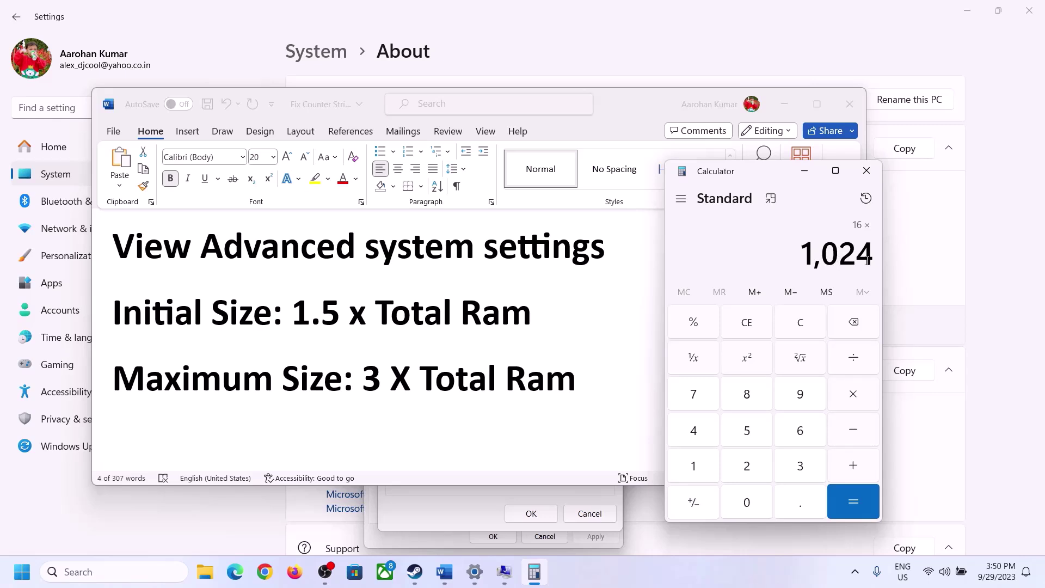
click(852, 502)
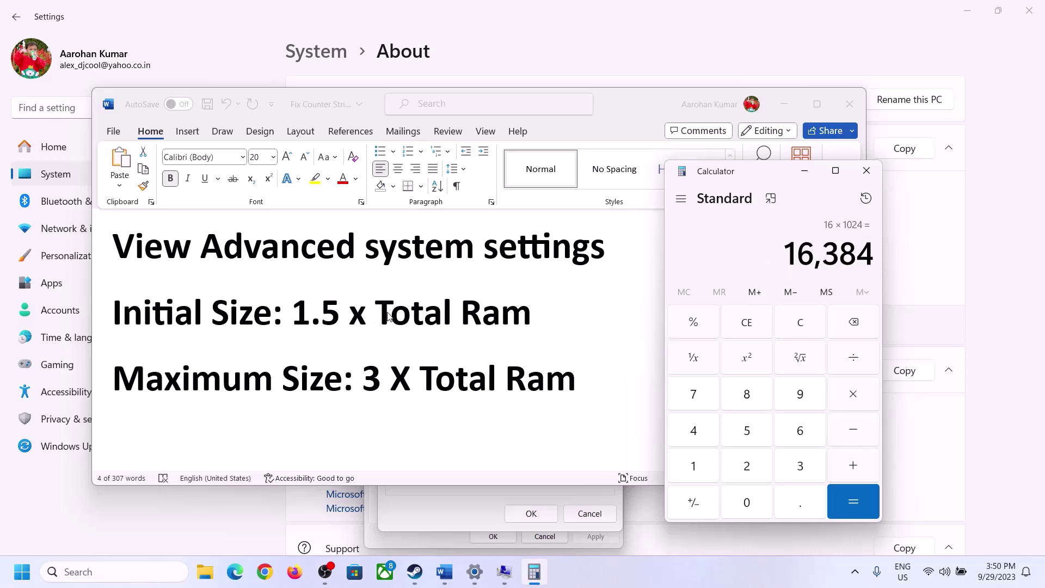
Step: Multiply the RAM in megabytes by 1.5 to work out the initial paging file size
click(854, 397)
click(711, 472)
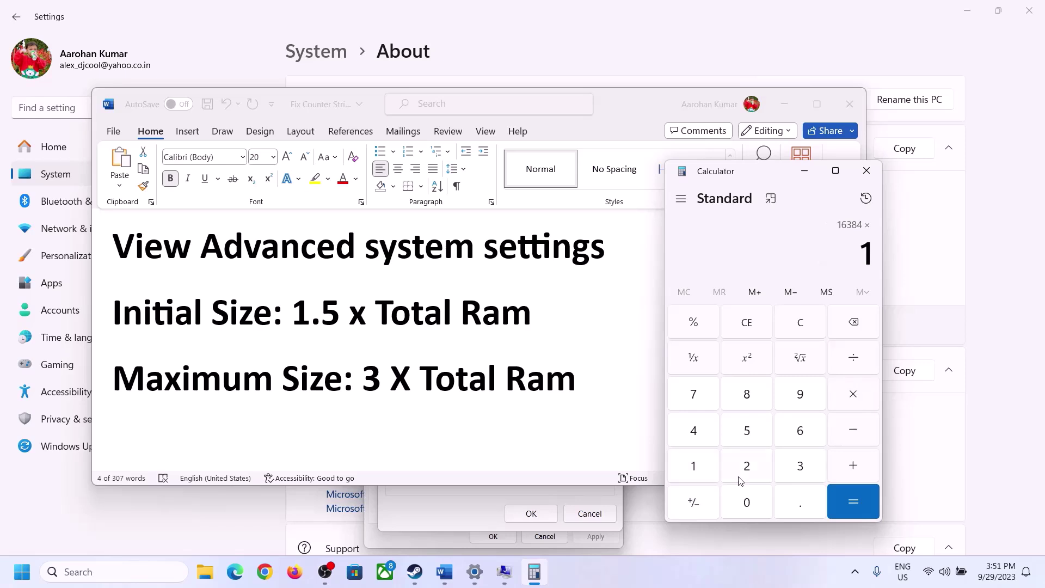
click(796, 513)
click(749, 433)
click(850, 493)
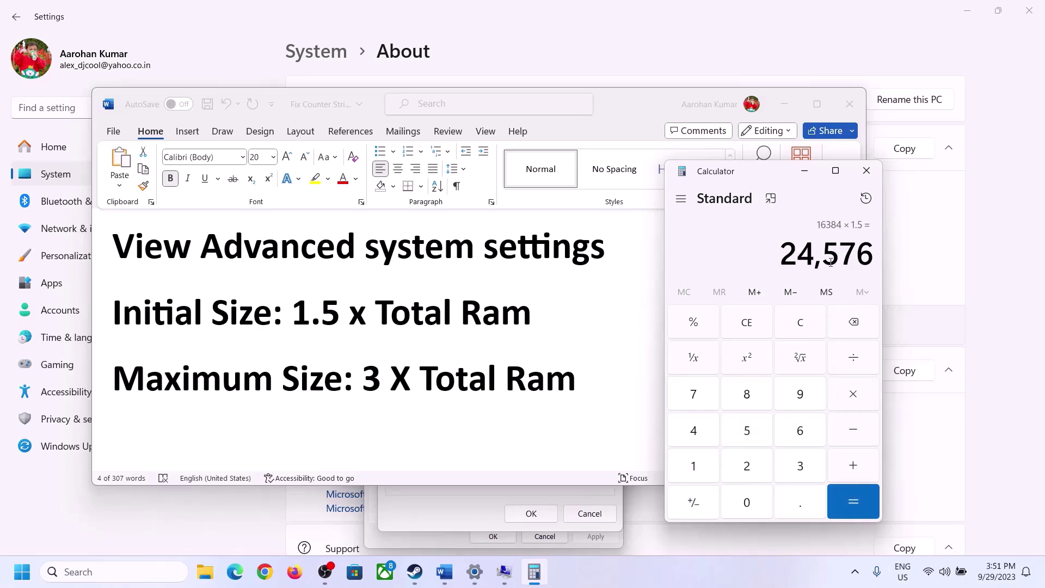
Step: Set the custom initial size of drive C:'s paging file to 24576 MB
click(461, 508)
click(494, 354)
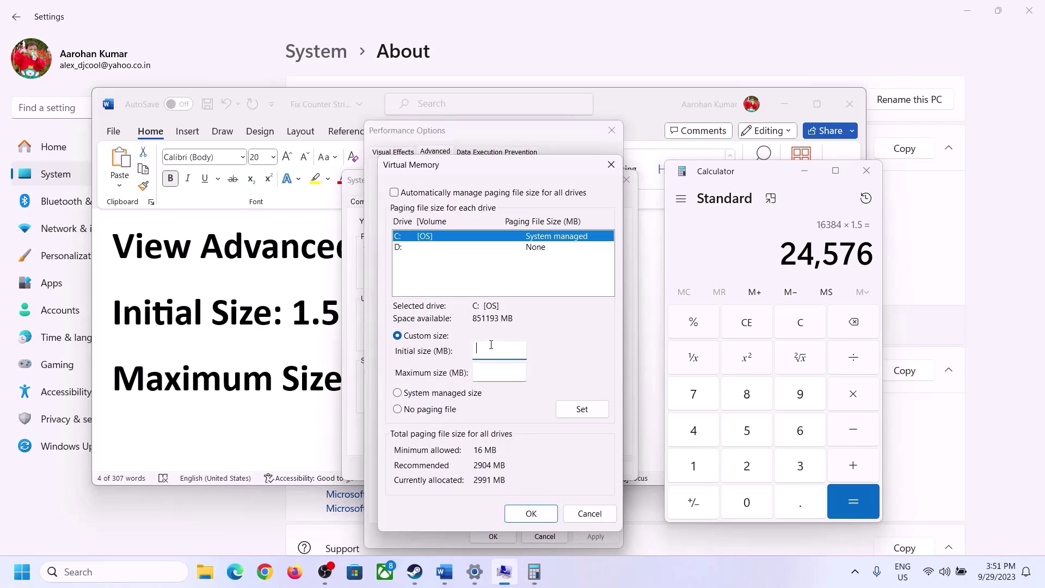
text(24576)
click(521, 373)
Step: Check the maximum size formula in the document and the installed RAM in Settings, with the Calculator cleared for a new calculation
click(317, 382)
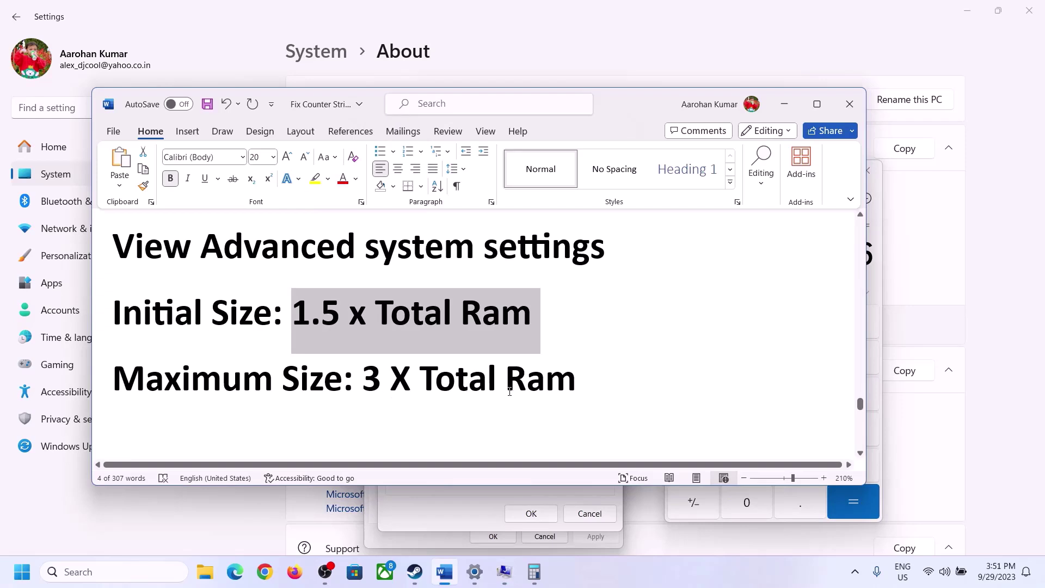
click(878, 282)
click(808, 325)
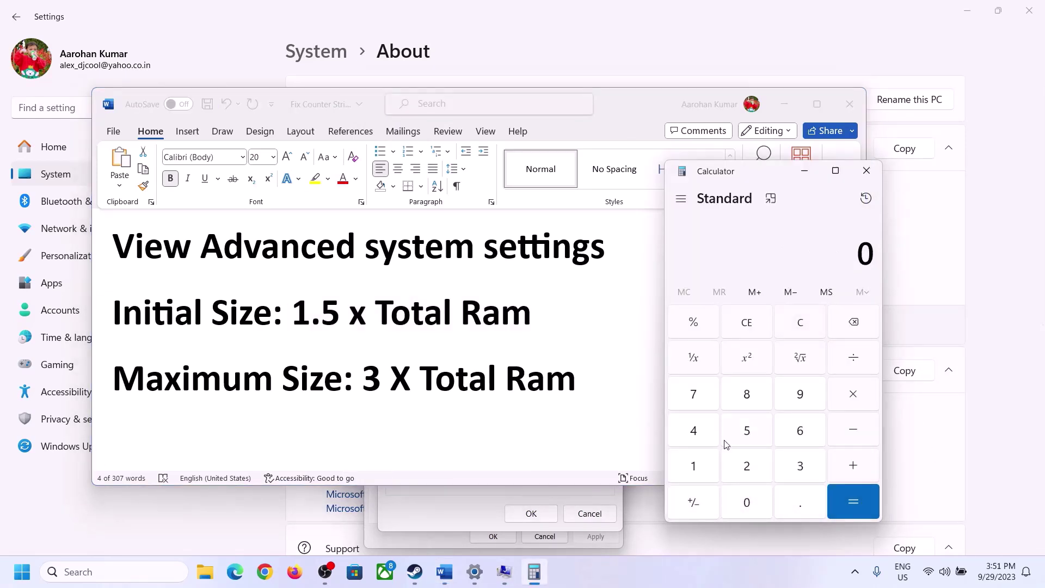
click(475, 571)
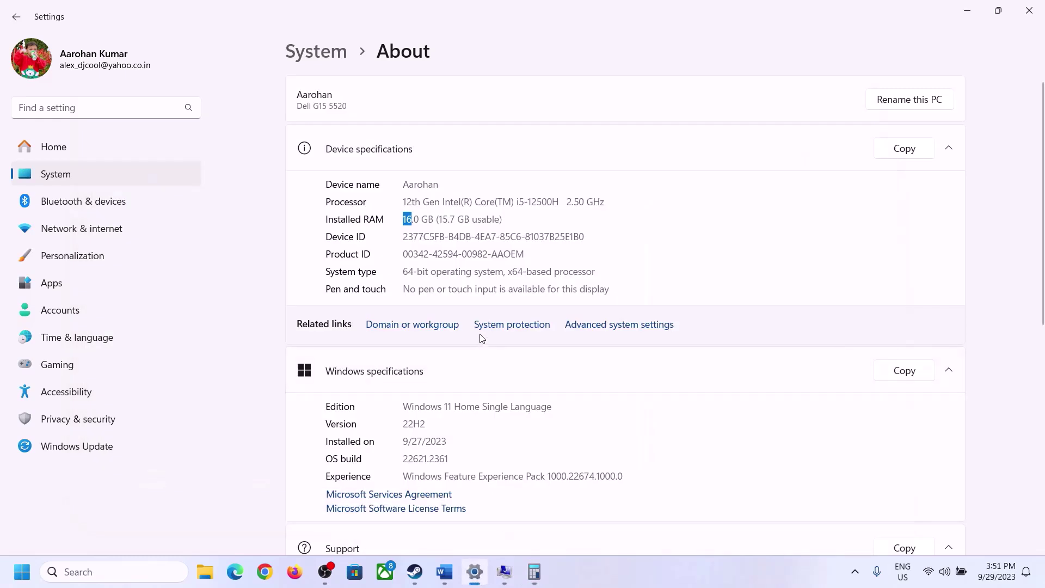
click(533, 571)
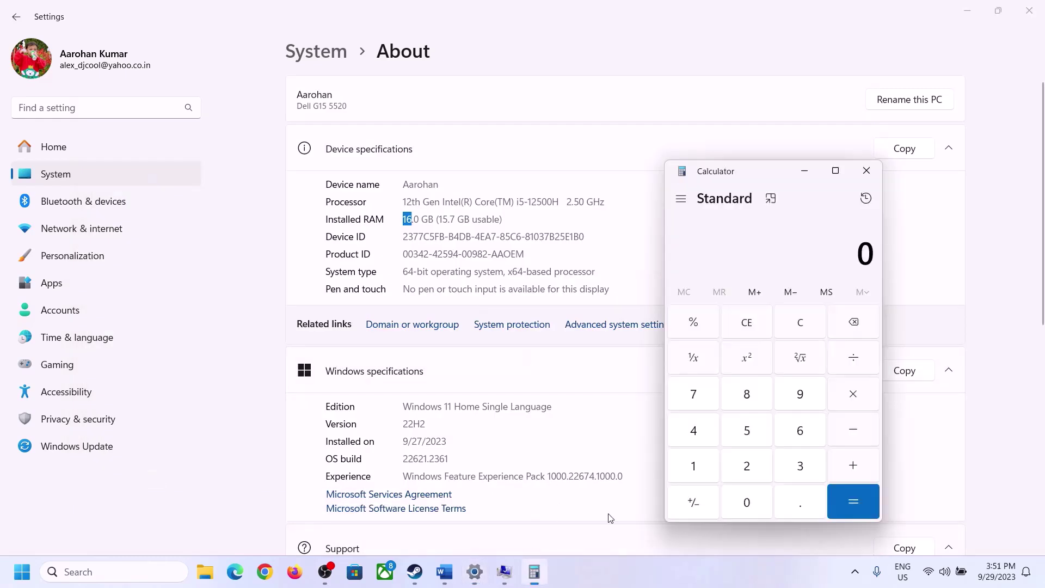
Step: Calculate 16 × 1024 again as the basis for the maximum paging file size
click(705, 464)
click(796, 432)
click(848, 396)
click(700, 461)
click(743, 499)
click(746, 464)
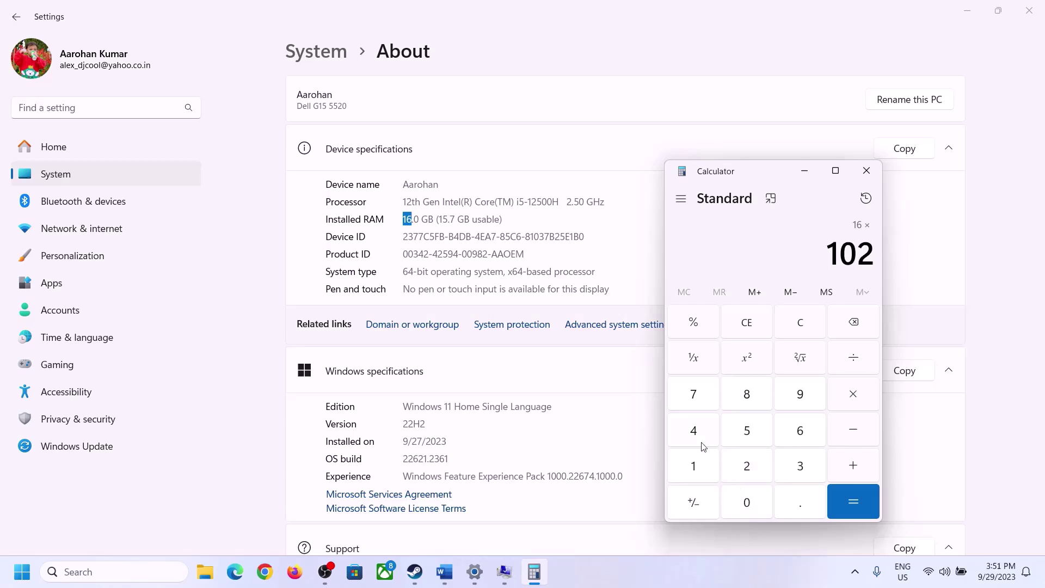
click(698, 435)
click(840, 513)
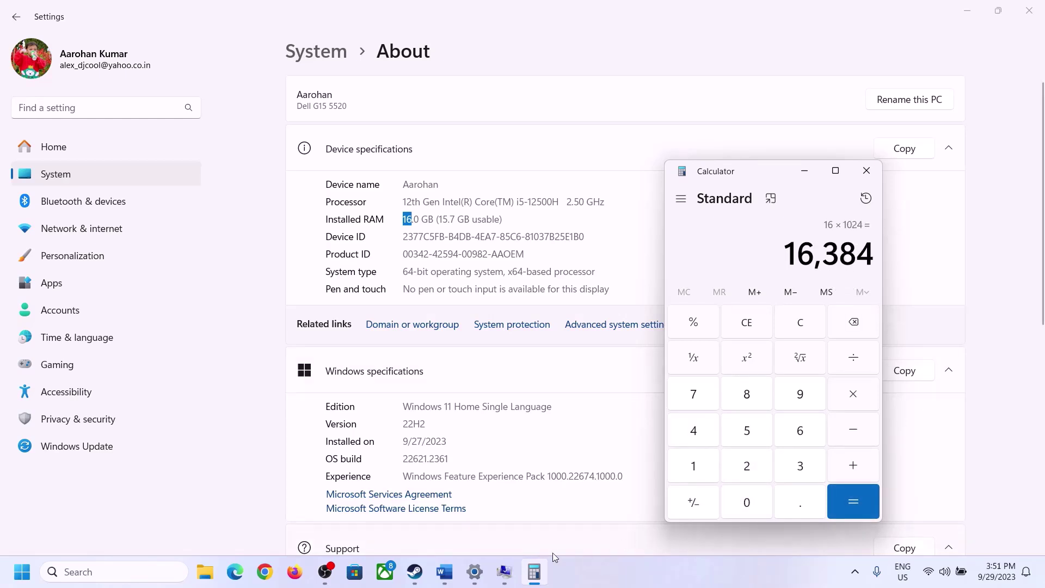
Step: Check the maximum size formula in the document and multiply 16384 by 3 in the Calculator
click(444, 572)
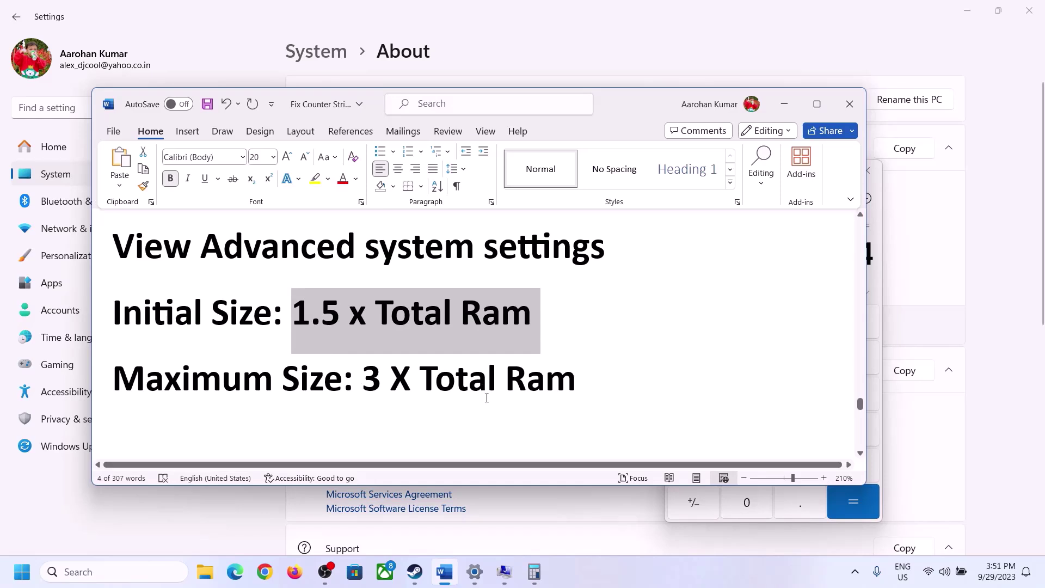
click(533, 572)
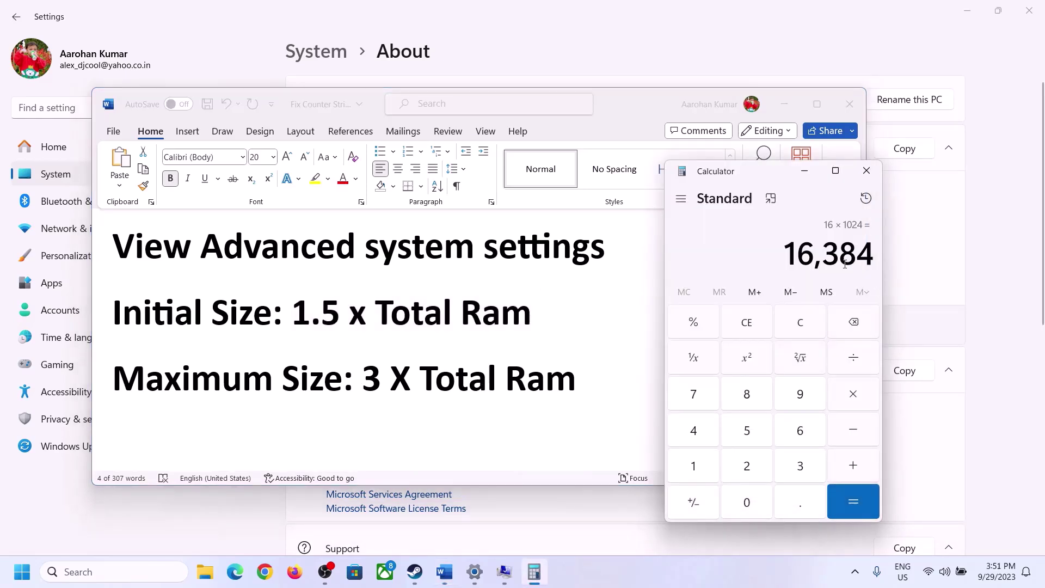
click(854, 401)
click(800, 466)
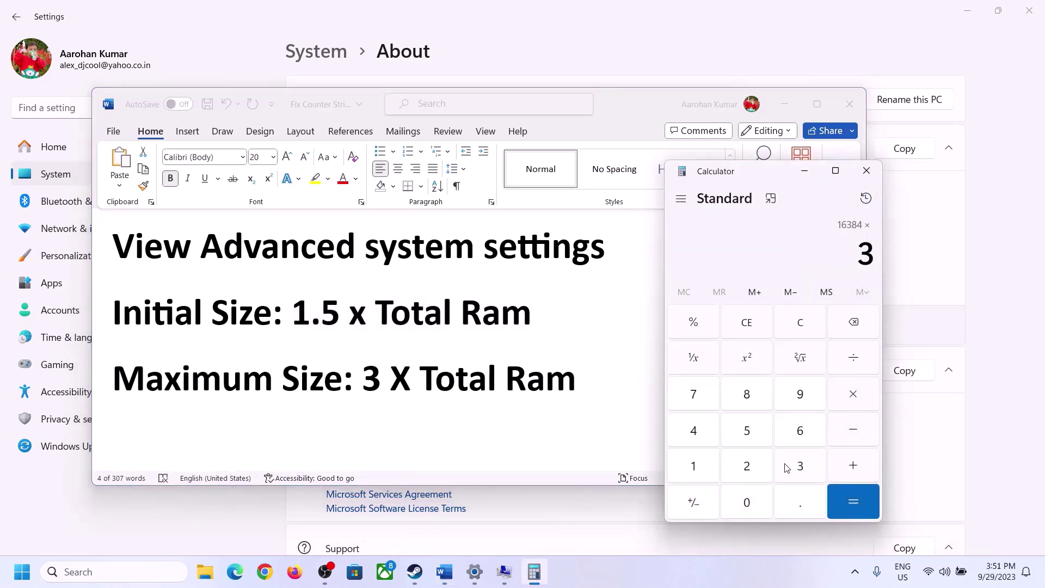
click(861, 498)
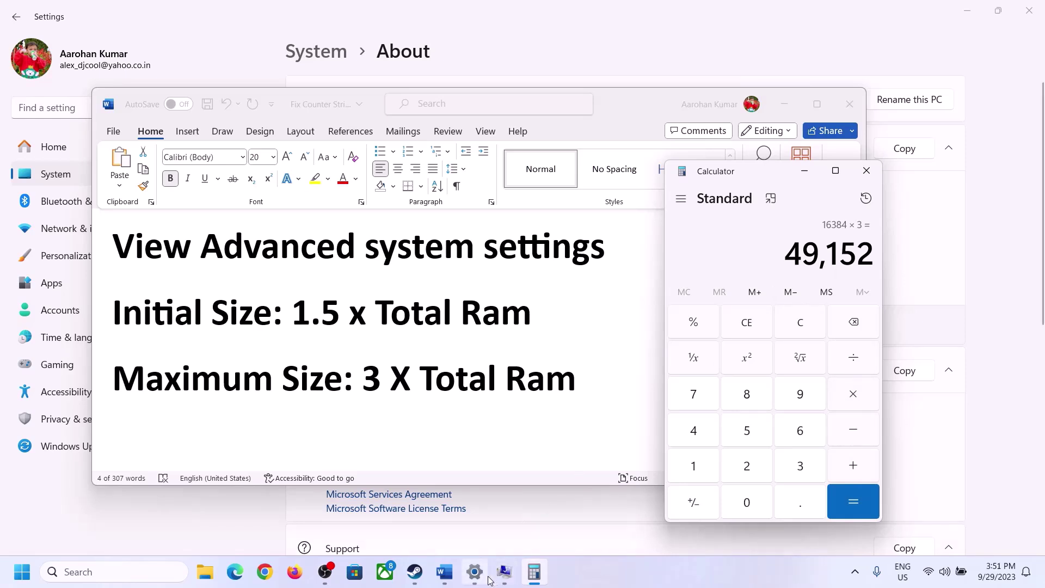
Step: Set the custom maximum size of drive C:'s paging file to 49152 MB and apply the custom range to the drive
mouse_move(503, 571)
click(545, 470)
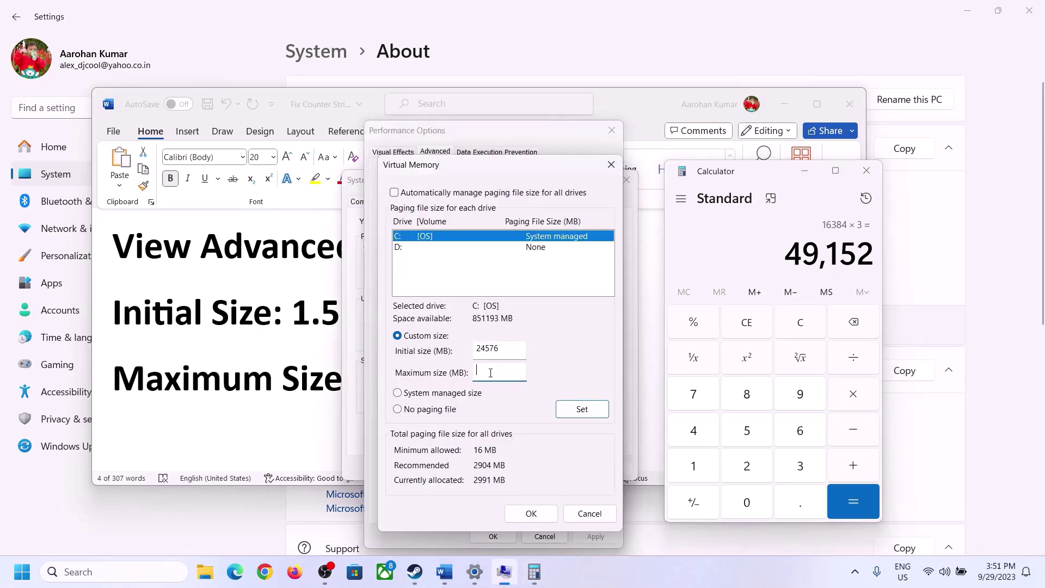
text(49152)
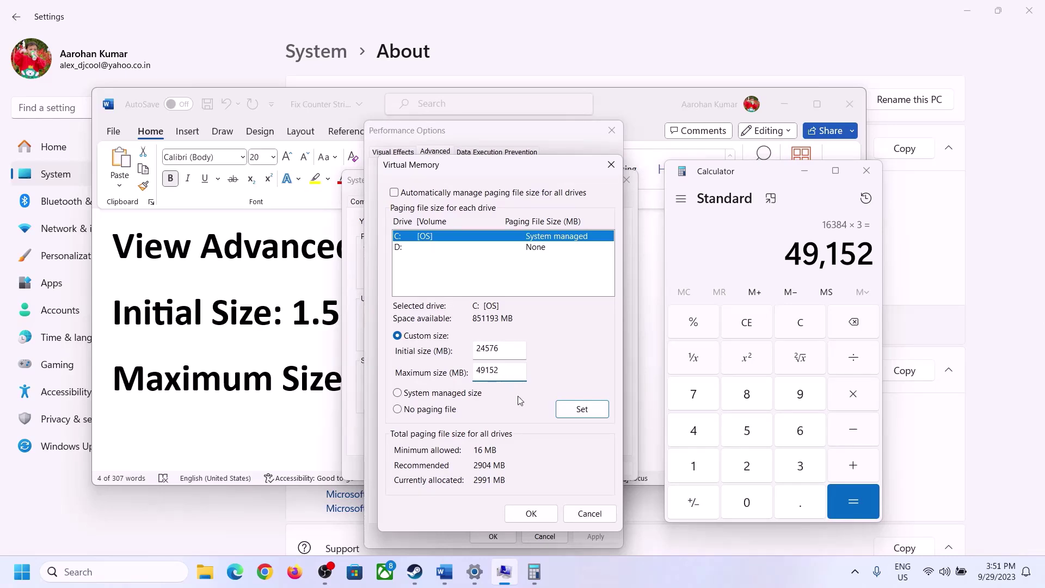
click(582, 410)
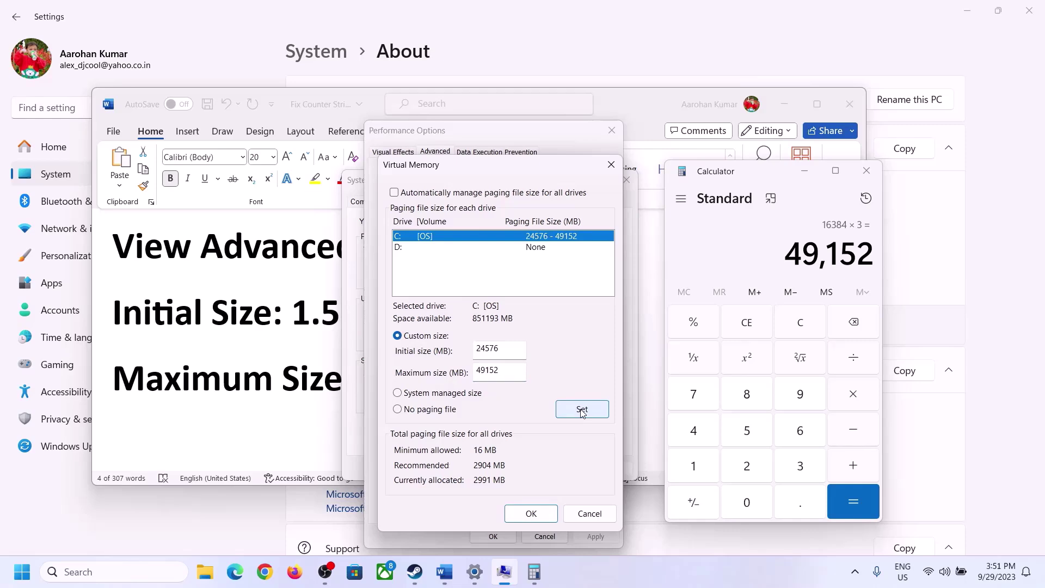
Step: Confirm the virtual memory and performance settings, and dismiss the restart request without restarting
click(535, 514)
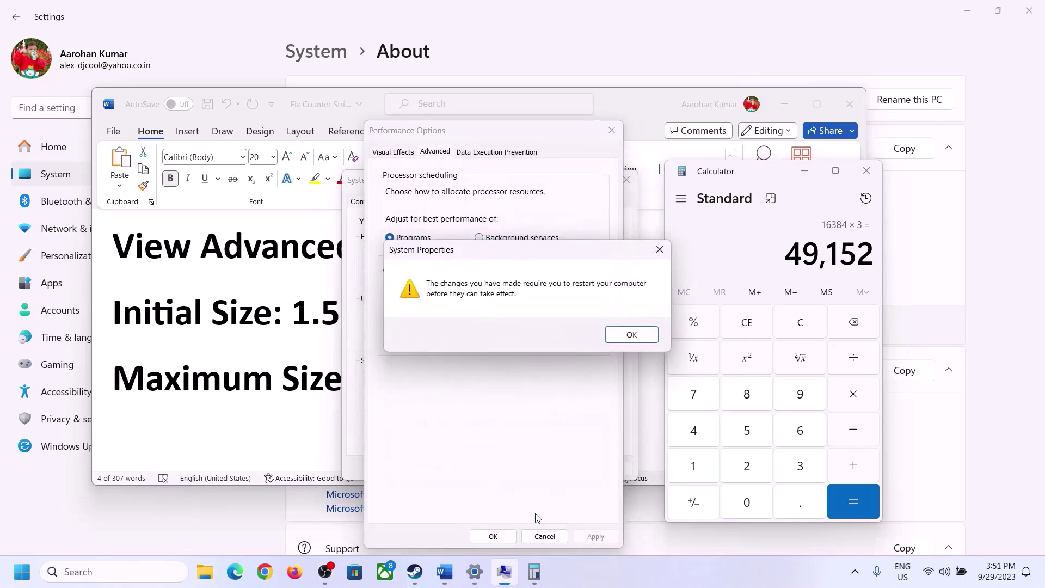
click(648, 337)
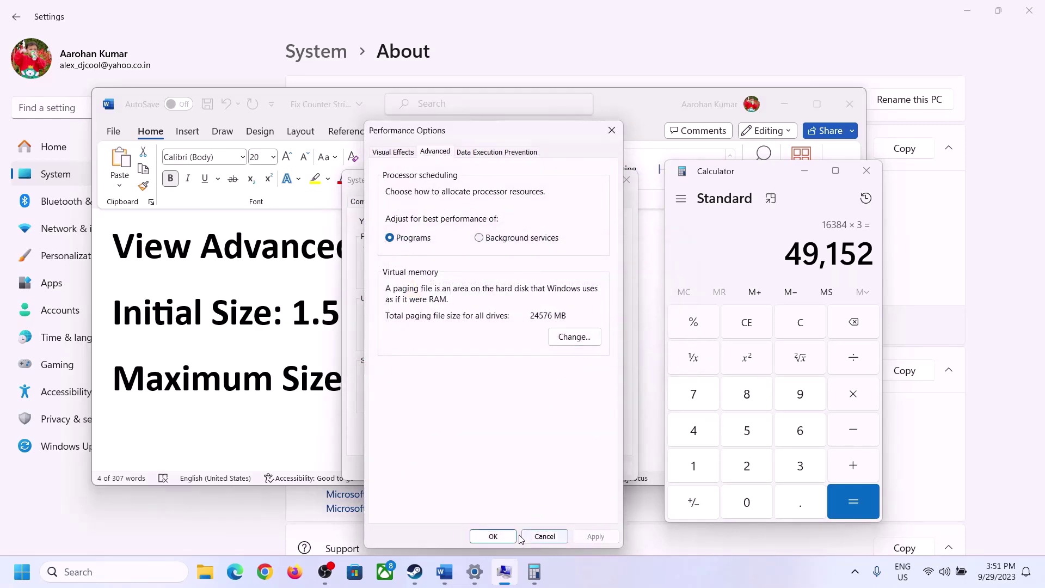
click(494, 538)
click(498, 466)
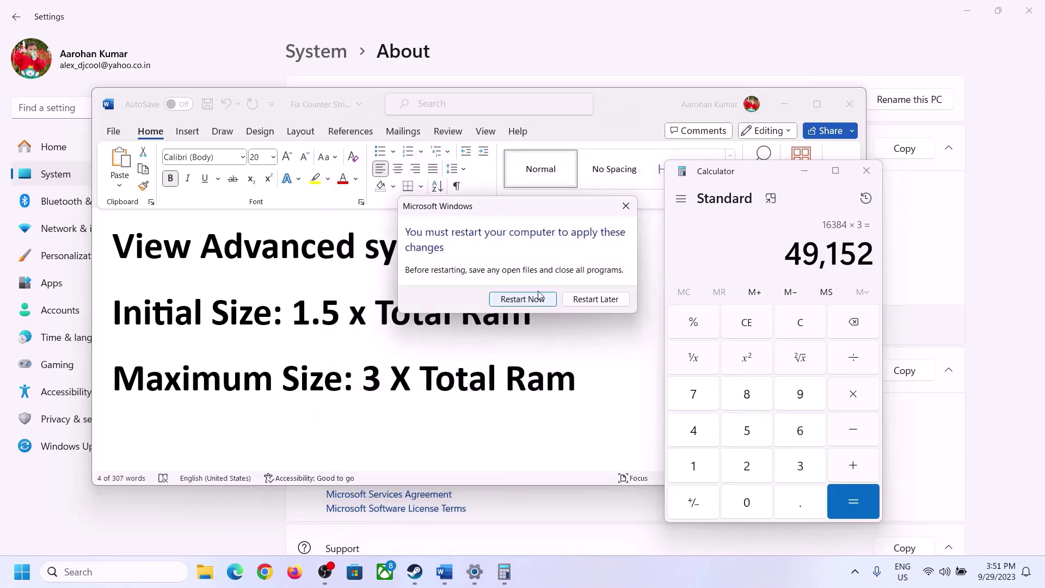
click(625, 206)
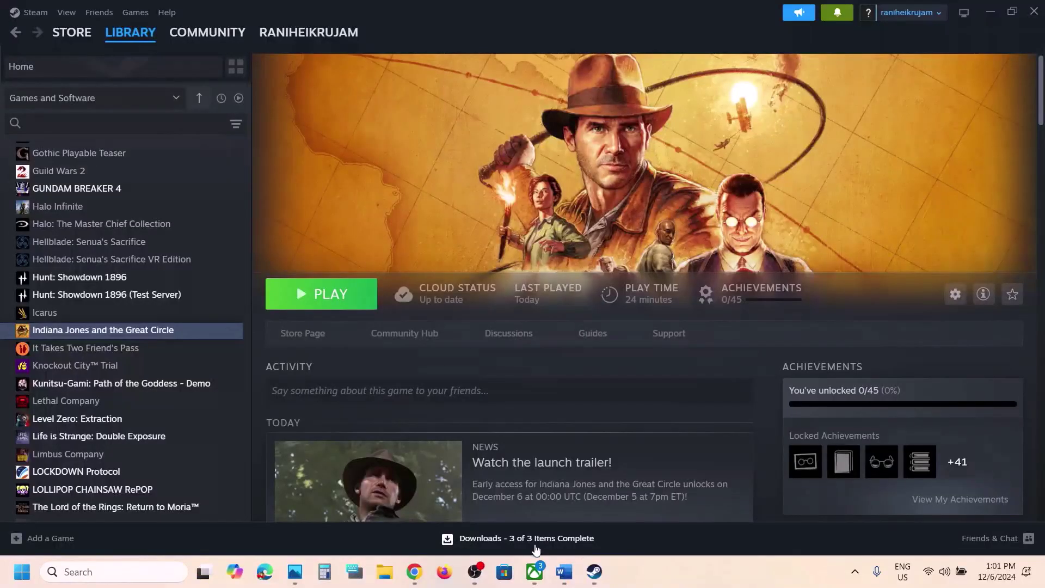
Step: Copy the Visual C++ download link from Step 11 of the Word document and open it in Chrome
click(563, 571)
scroll(446, 388, down, 7)
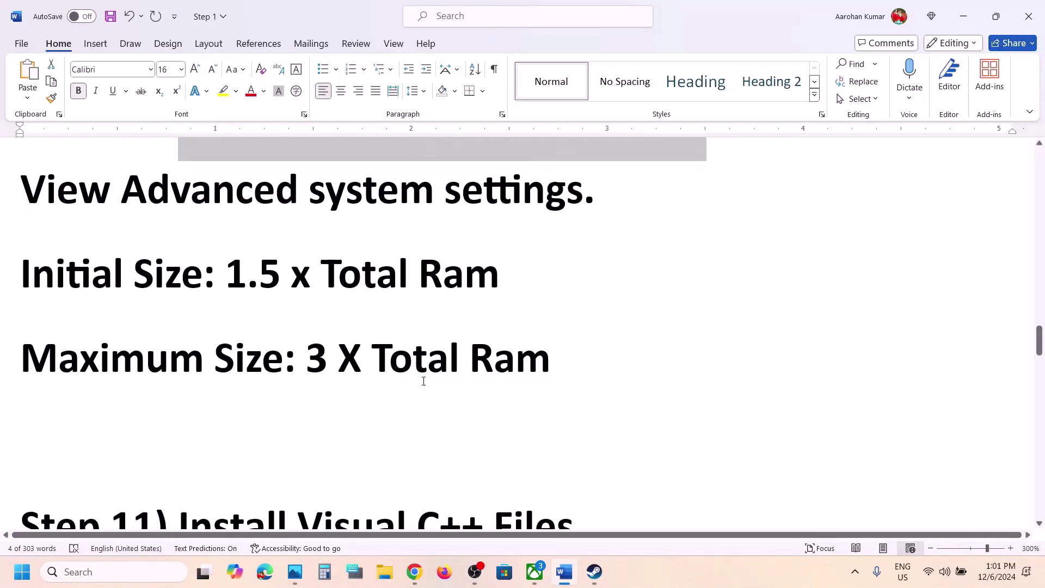
scroll(514, 369, down, 2)
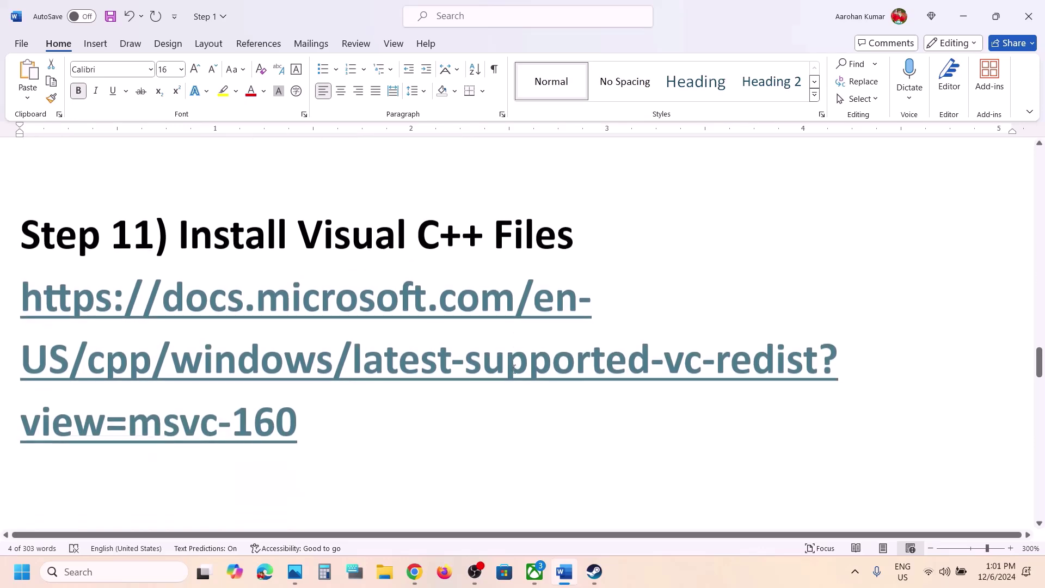
drag(310, 422, 23, 317)
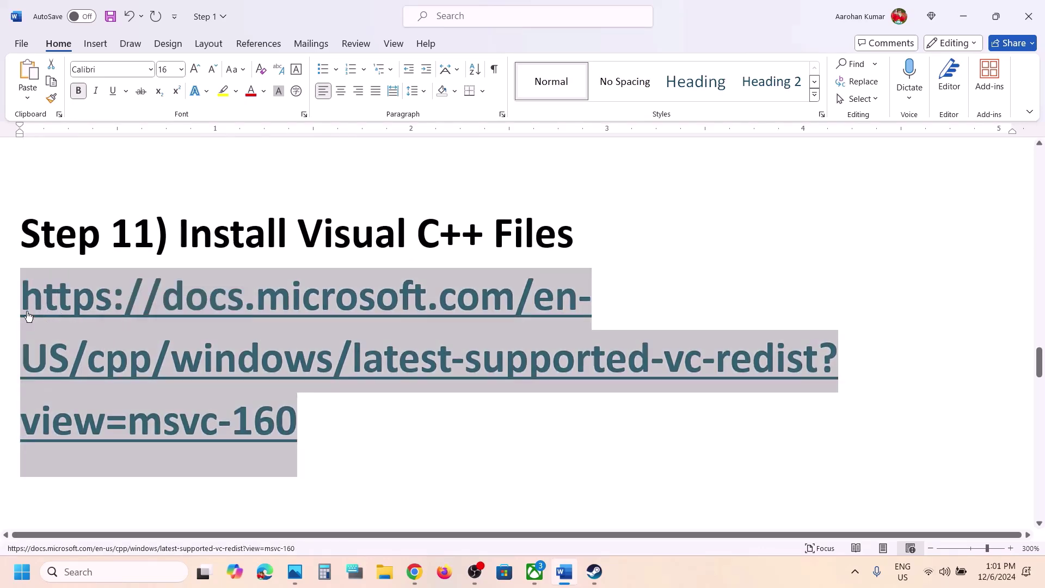
click(415, 576)
click(198, 14)
text(https://docs.microsoft.com/en-us/cpp/windows/latest-supported-vc-redist?view=msvc-160)
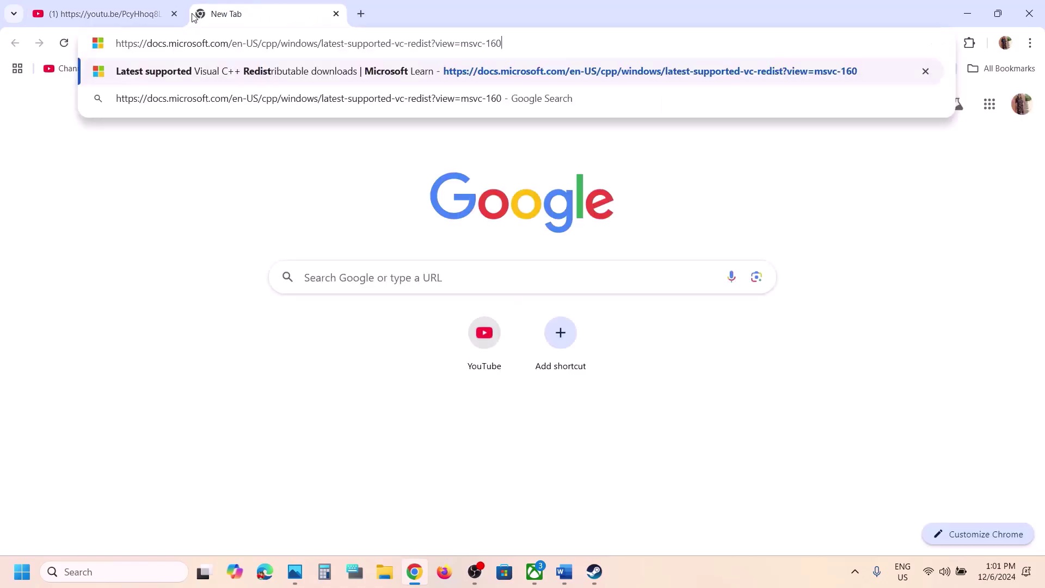
key(Return)
Step: Download the latest X86 Visual C++ 2015-2022 Redistributable and start its repair
scroll(418, 257, down, 8)
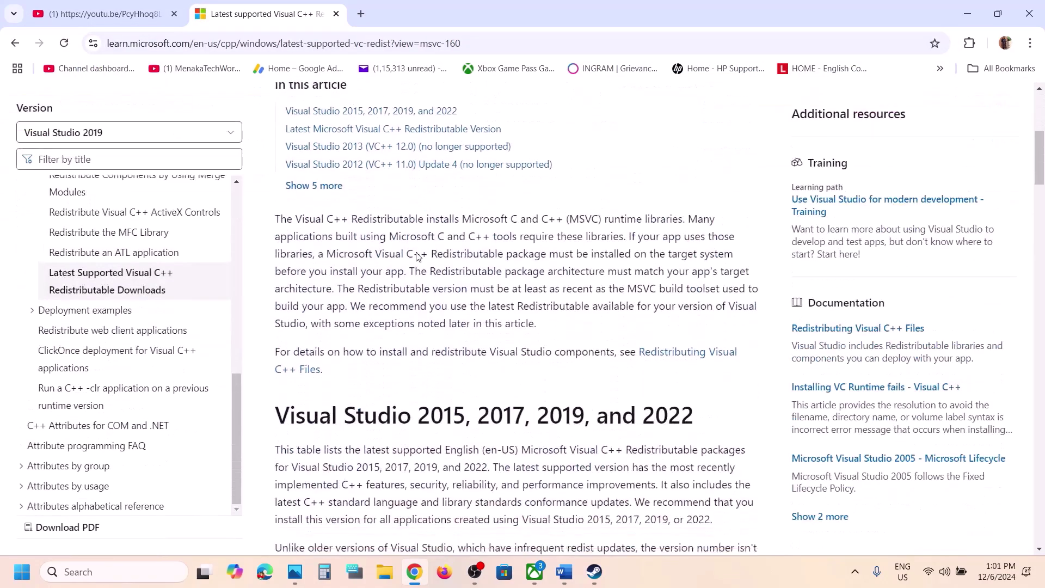
drag(361, 188, 621, 180)
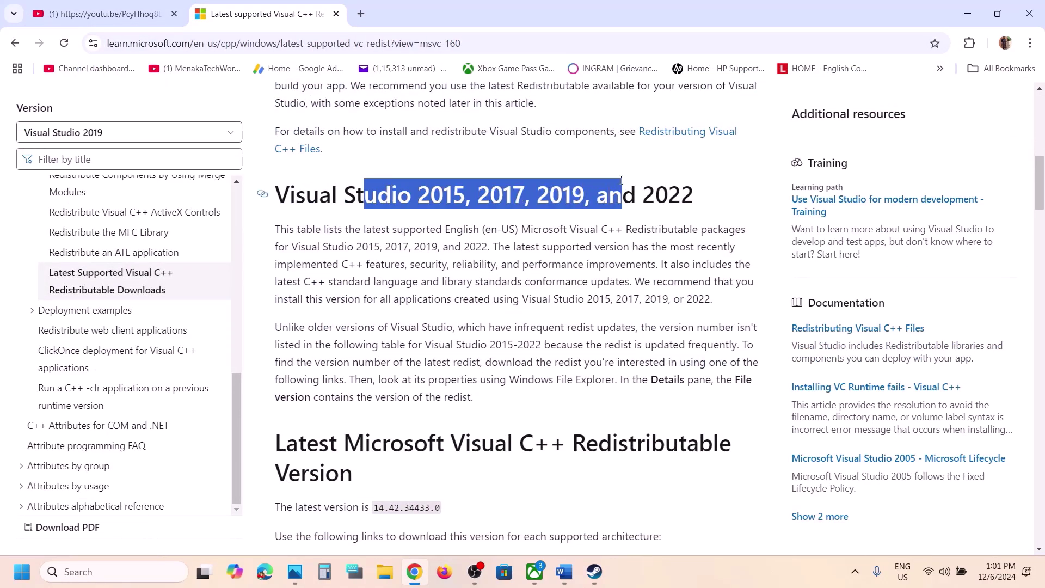
scroll(469, 380, down, 7)
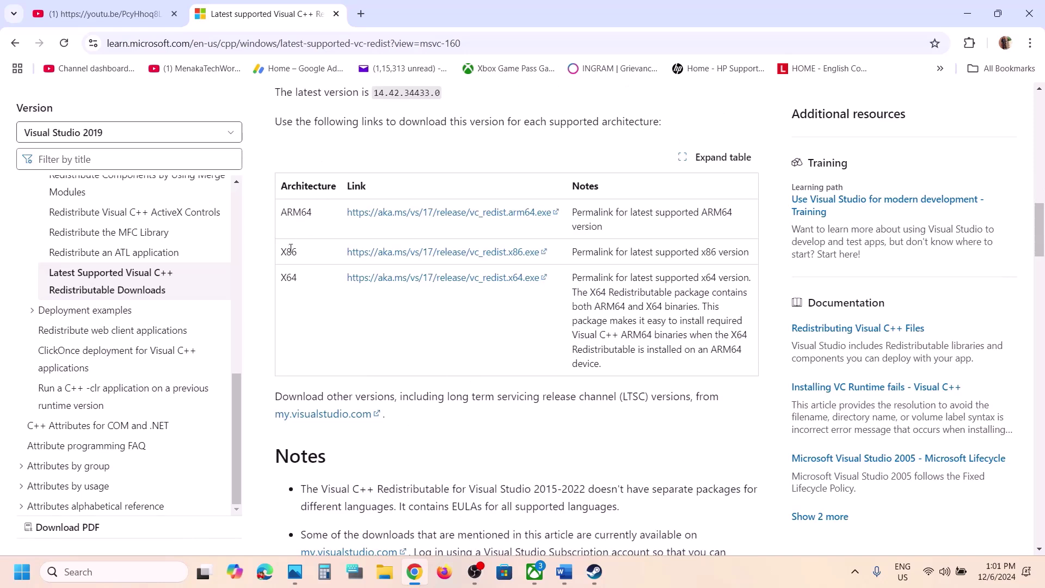
triple_click(290, 248)
double_click(289, 277)
double_click(288, 252)
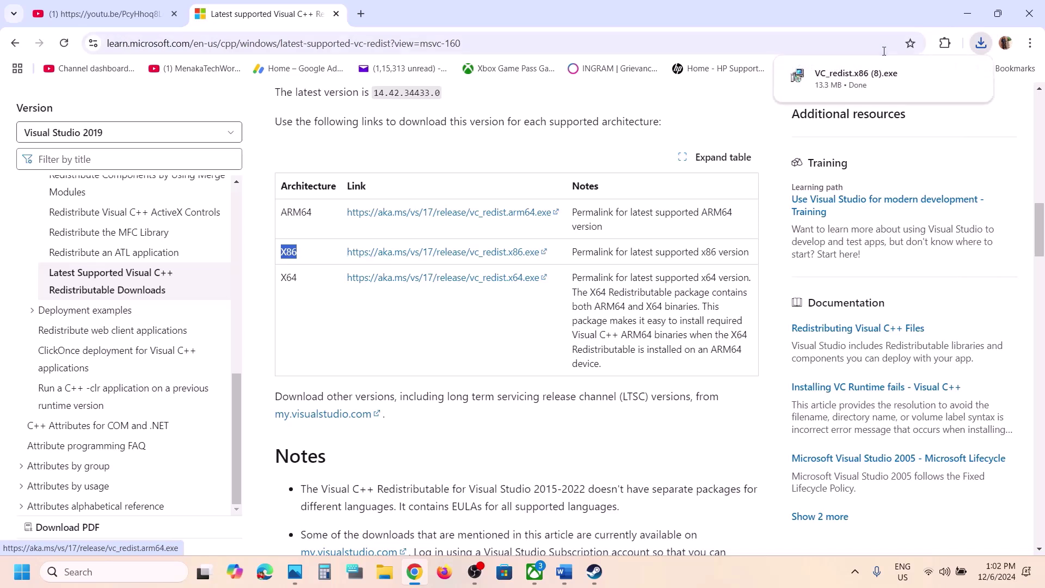
click(870, 90)
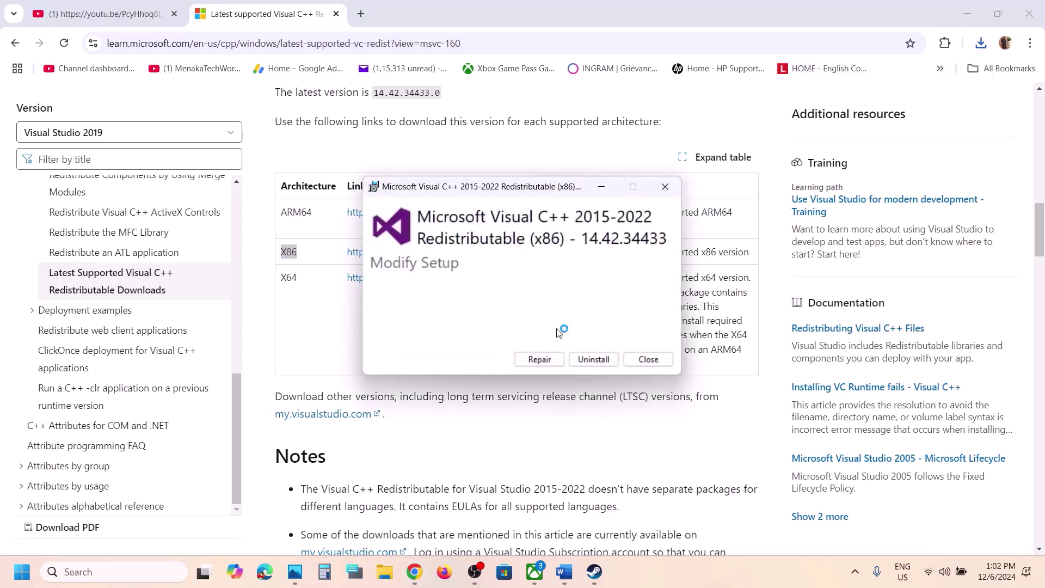
click(539, 358)
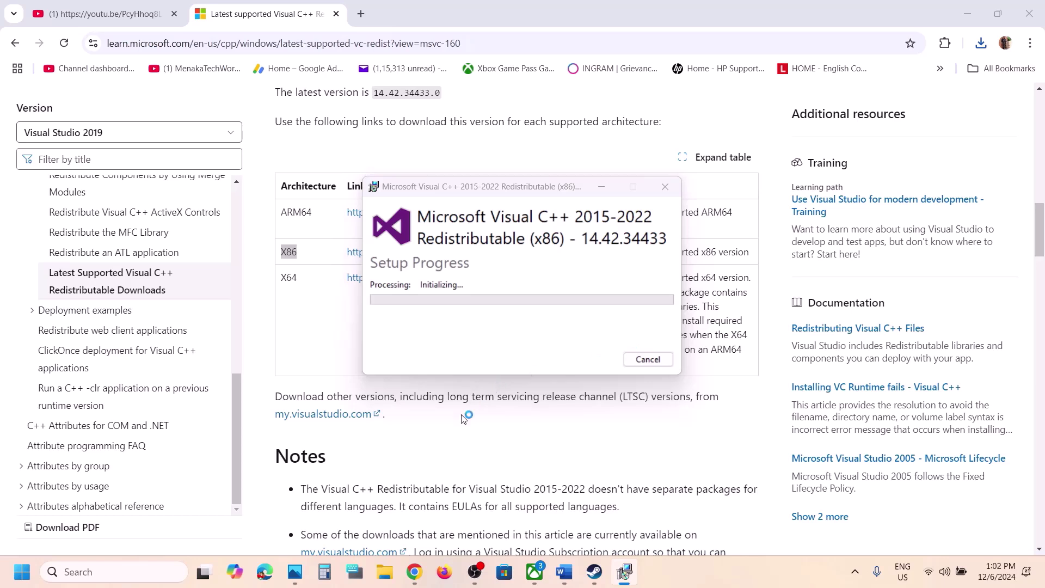
Step: Download the X64 Visual C++ Redistributable, start its repair, and place the two setup windows side by side
double_click(294, 275)
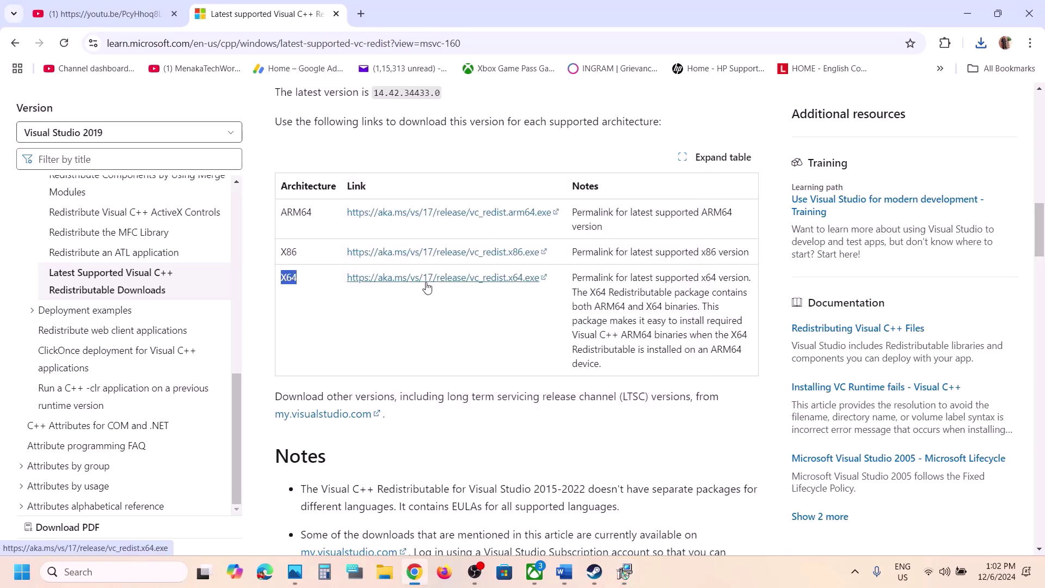
click(980, 45)
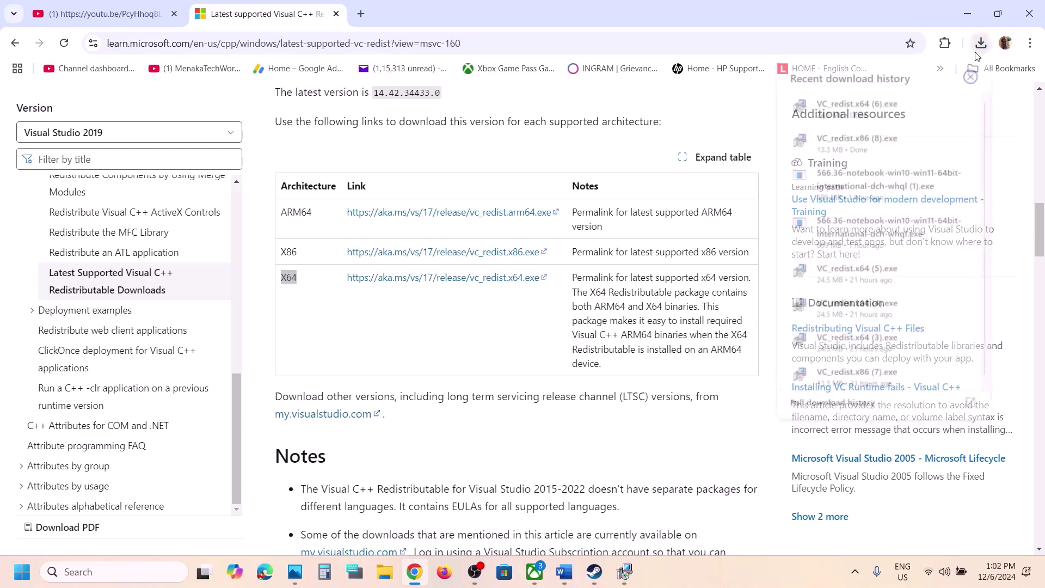
click(870, 117)
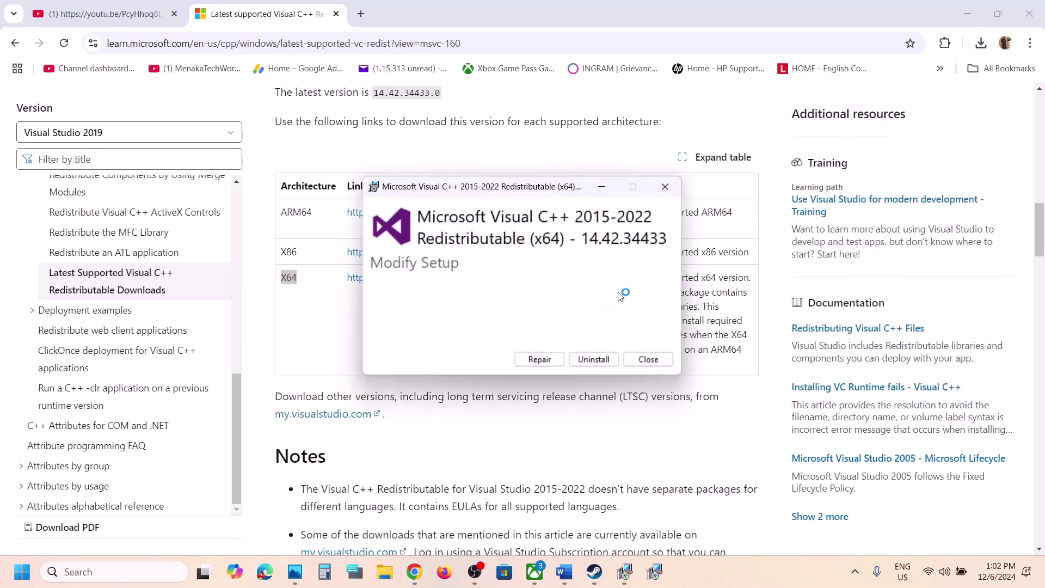
click(551, 359)
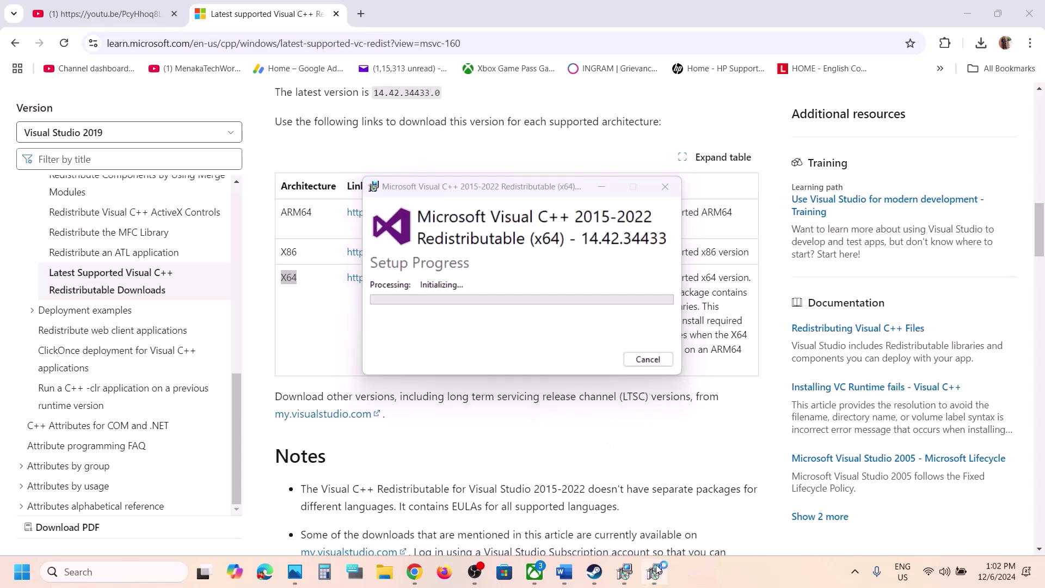
drag(566, 188, 297, 232)
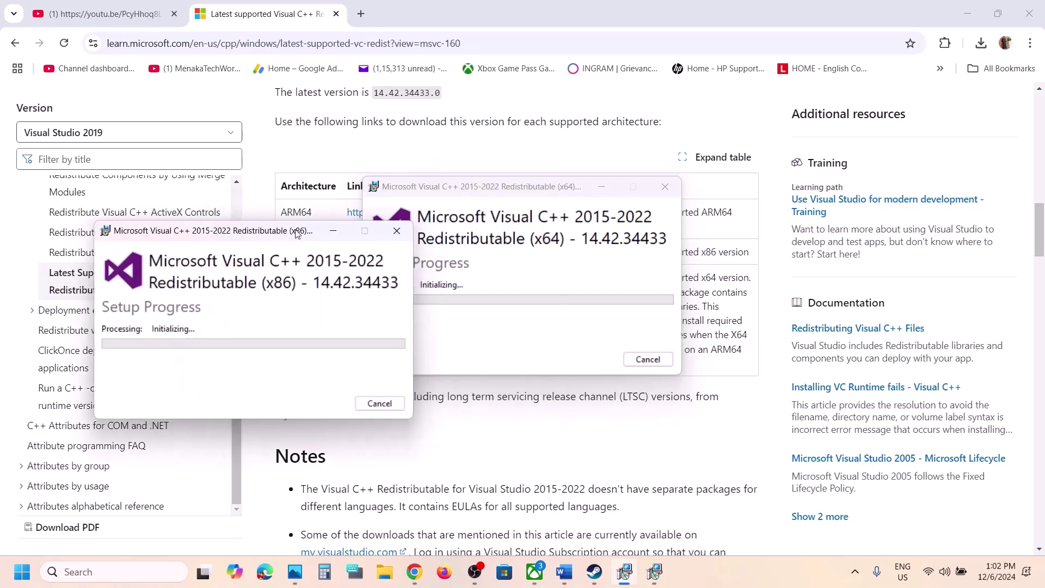
drag(543, 181, 673, 201)
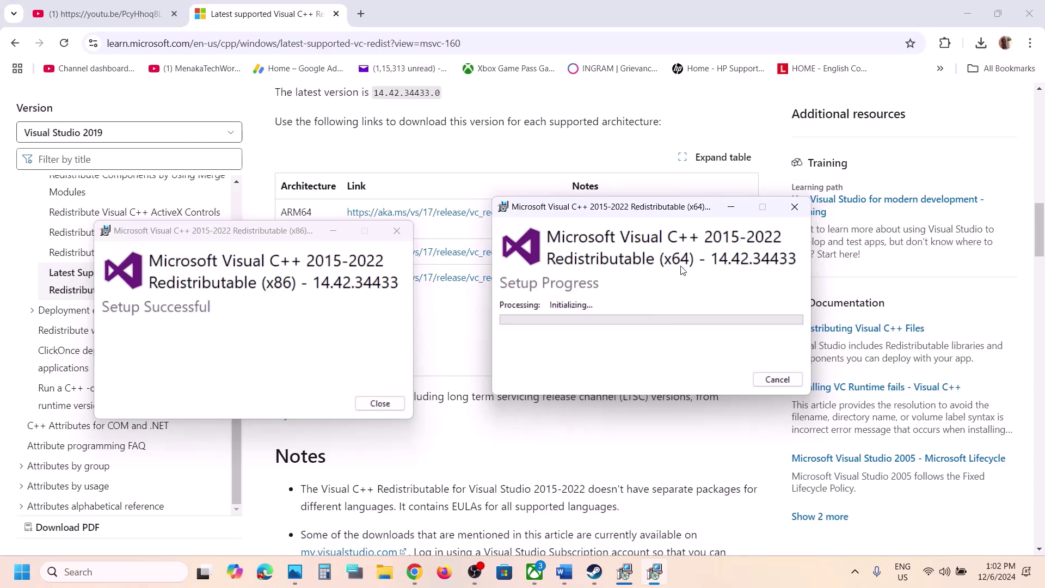
click(21, 571)
click(394, 526)
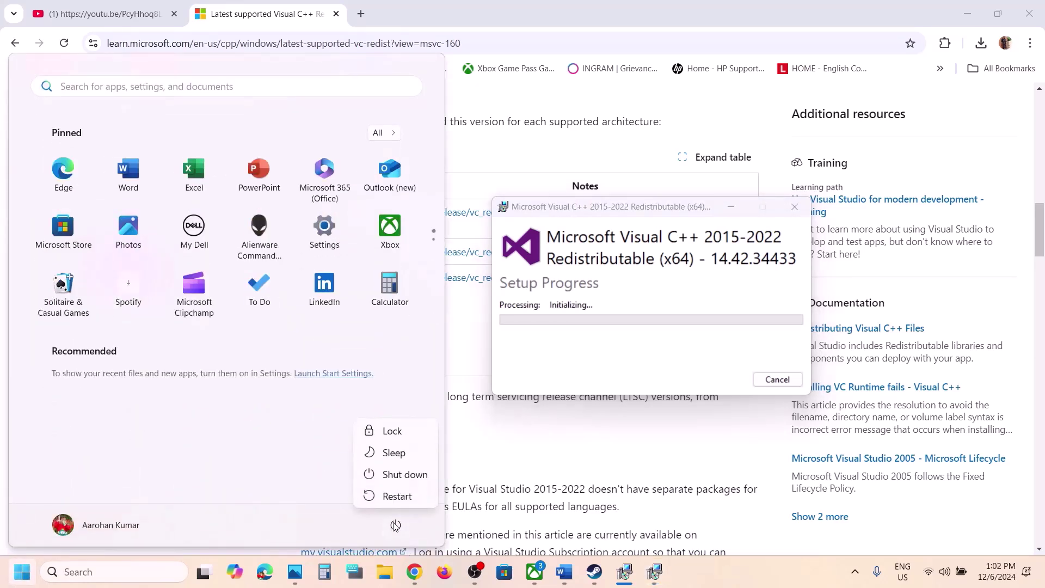
key(Escape)
click(517, 539)
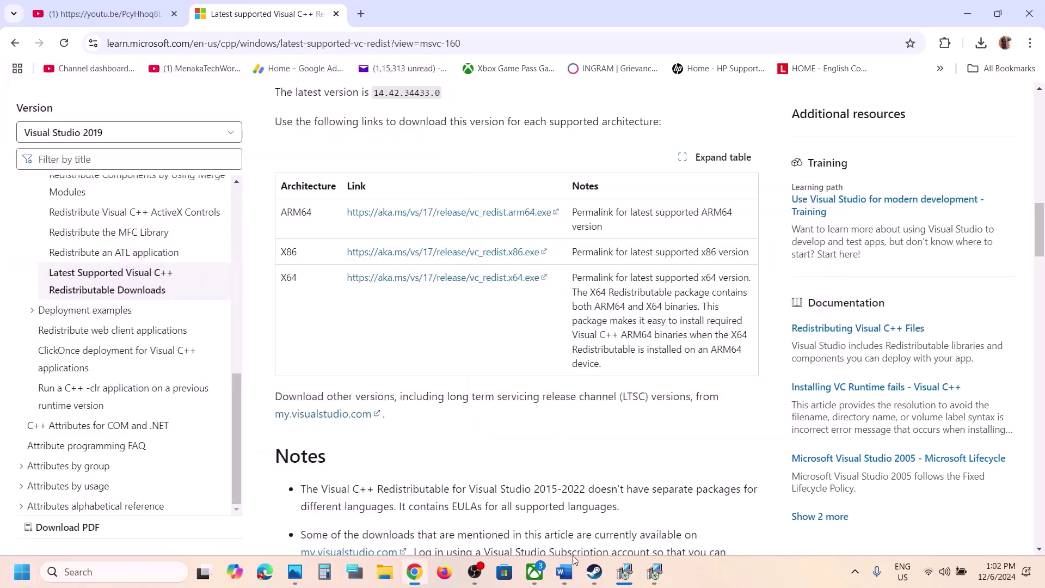
Step: Return to the Word document and read Step 12's advice on unplugging external devices, USB adapters, extra controllers and multiple monitors
click(590, 581)
click(566, 578)
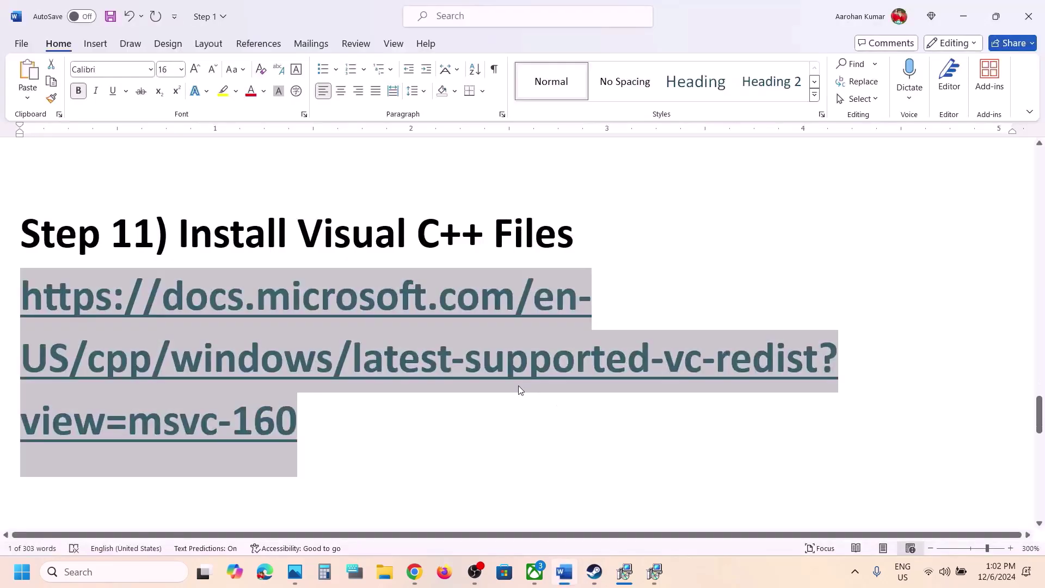
scroll(519, 386, down, 3)
right_click(518, 386)
scroll(518, 387, down, 3)
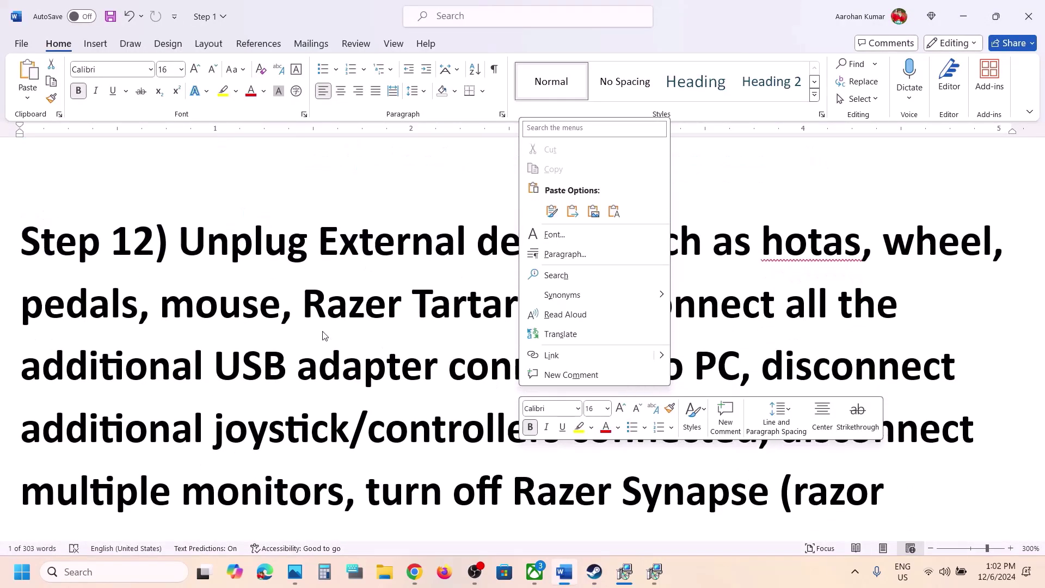
key(Escape)
drag(237, 252, 559, 374)
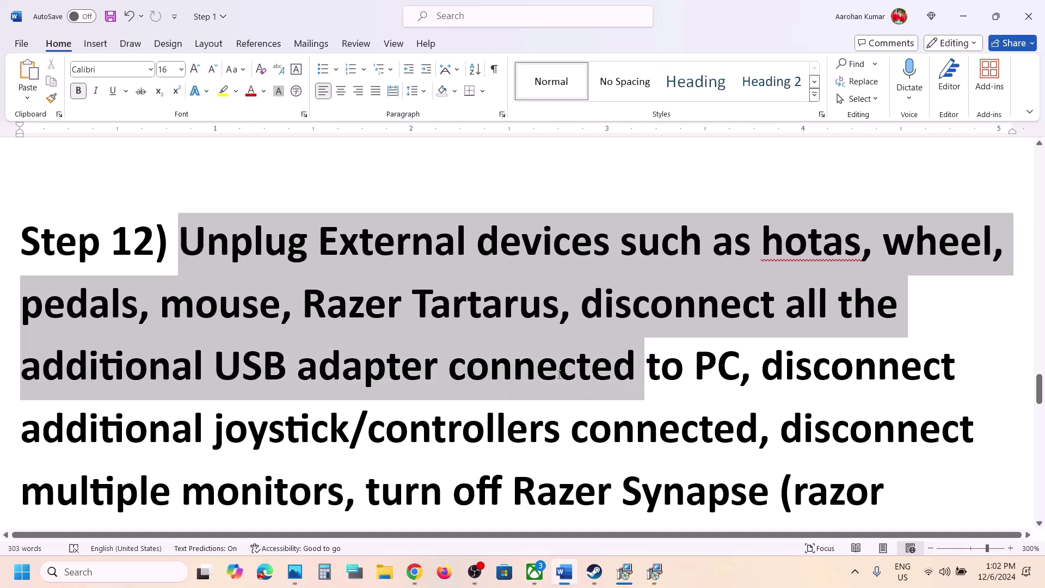
drag(641, 376, 641, 376)
scroll(764, 269, down, 2)
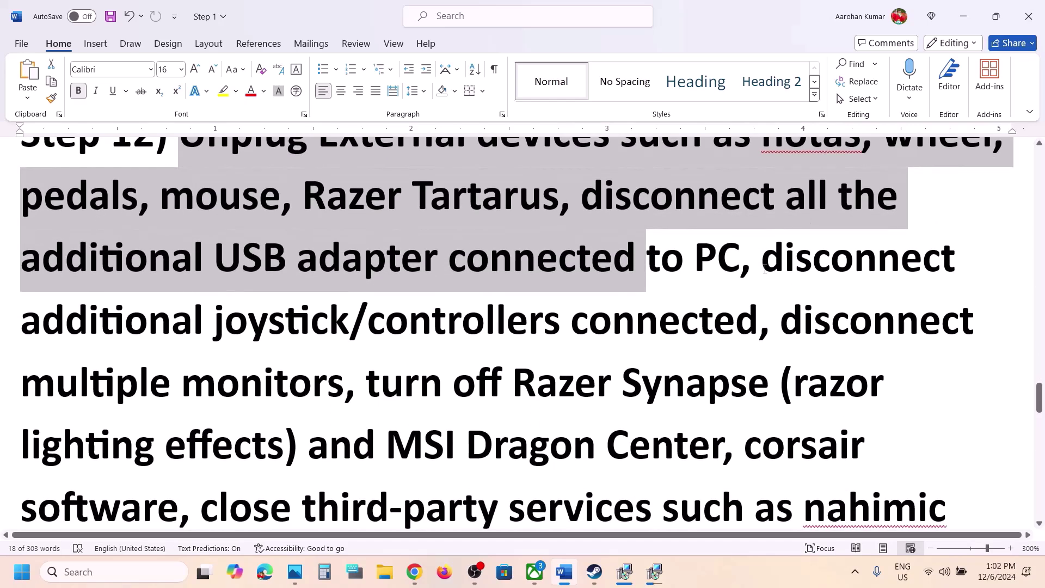
drag(764, 268, 746, 322)
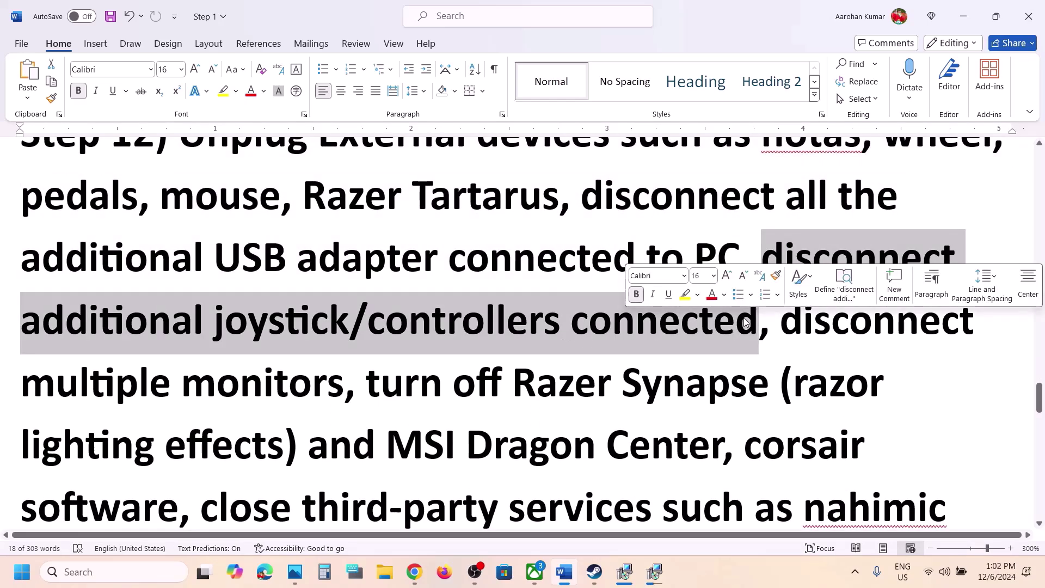
click(732, 363)
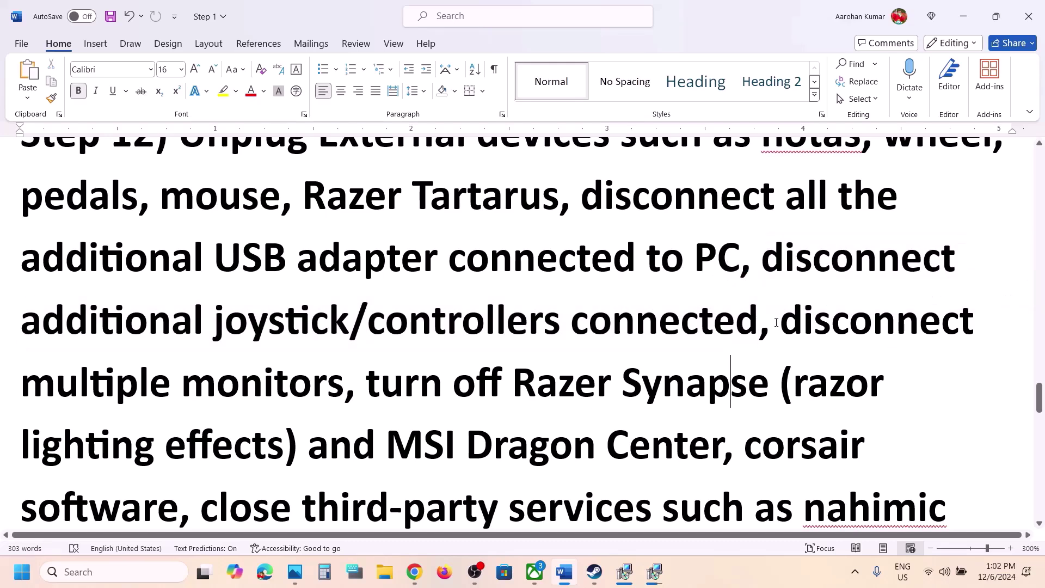
drag(776, 323, 351, 388)
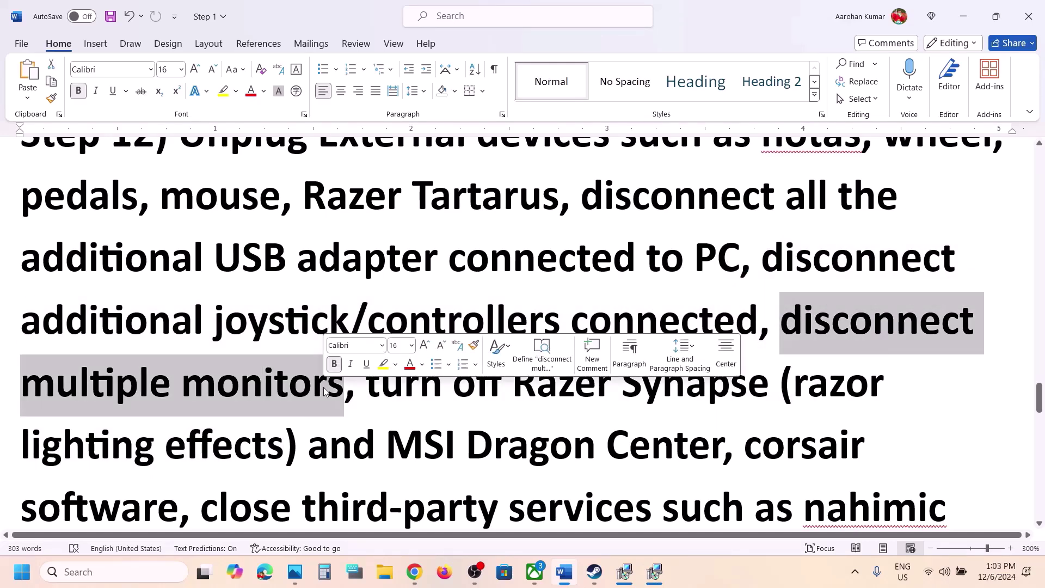
Step: Read the rest of Step 12 on turning off lighting software, third-party services, overlay apps and overclocking applications
scroll(385, 409, down, 1)
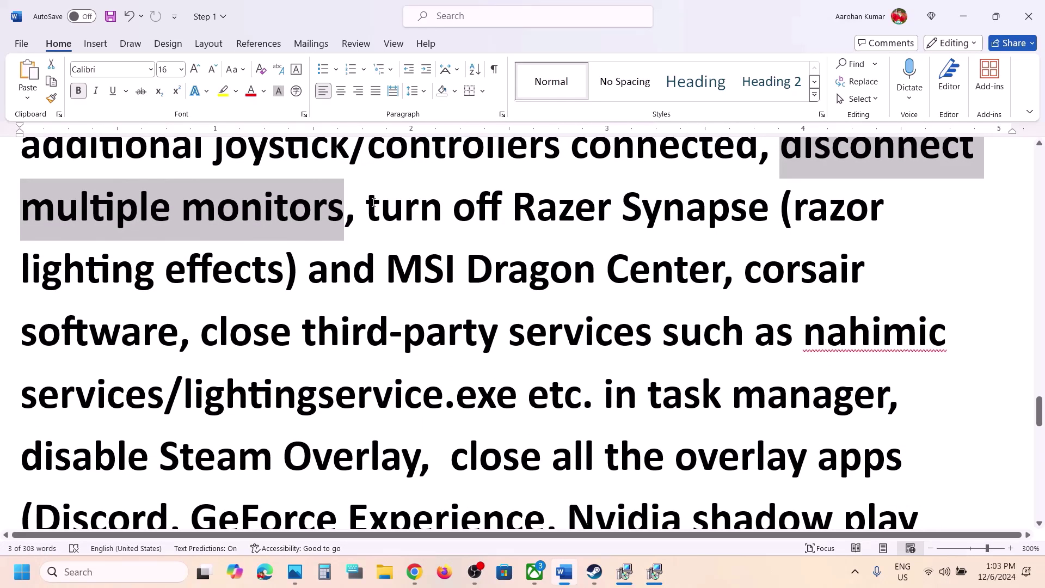
drag(371, 202, 814, 389)
scroll(445, 417, down, 2)
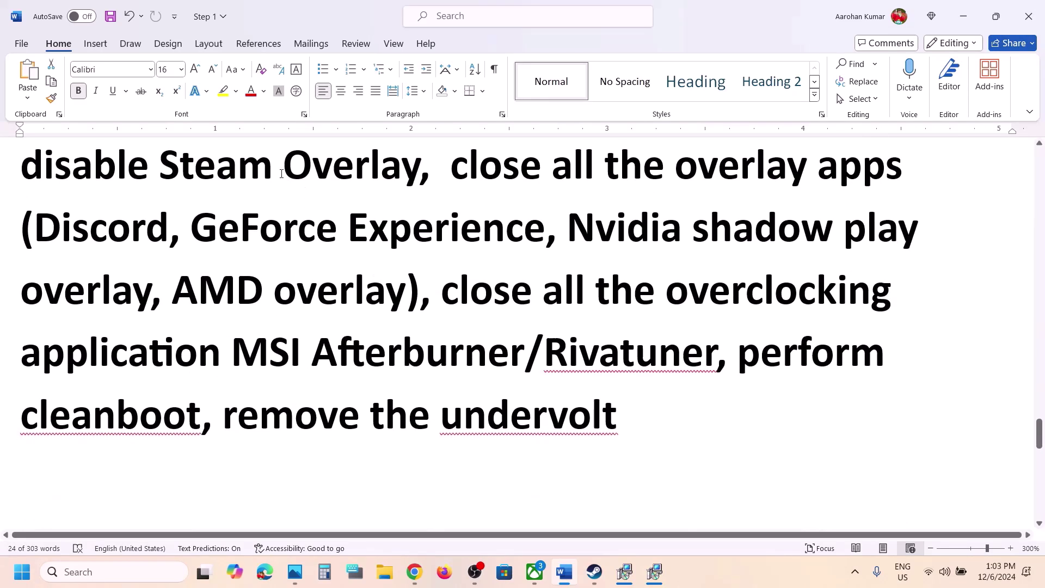
Step: Switch to the Steam library page of Indiana Jones and the Great Circle
click(595, 571)
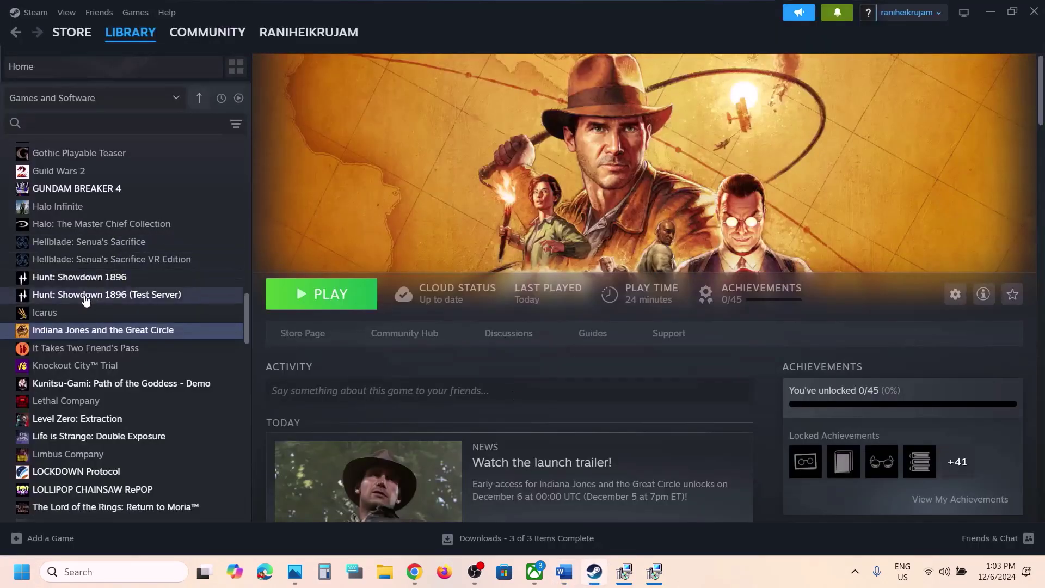